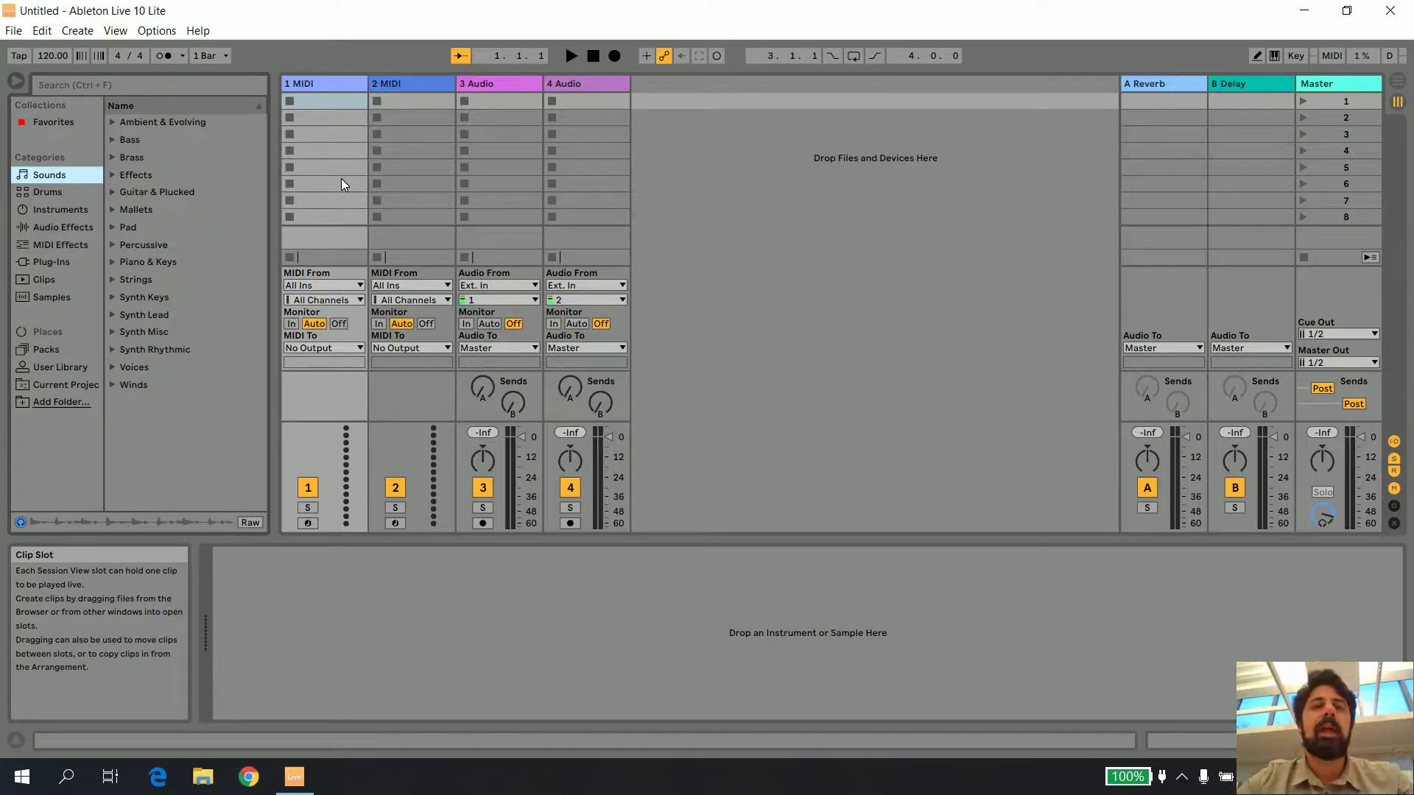
List the Drums category in the browser and delete both audio tracks from the set
left_click(47, 192)
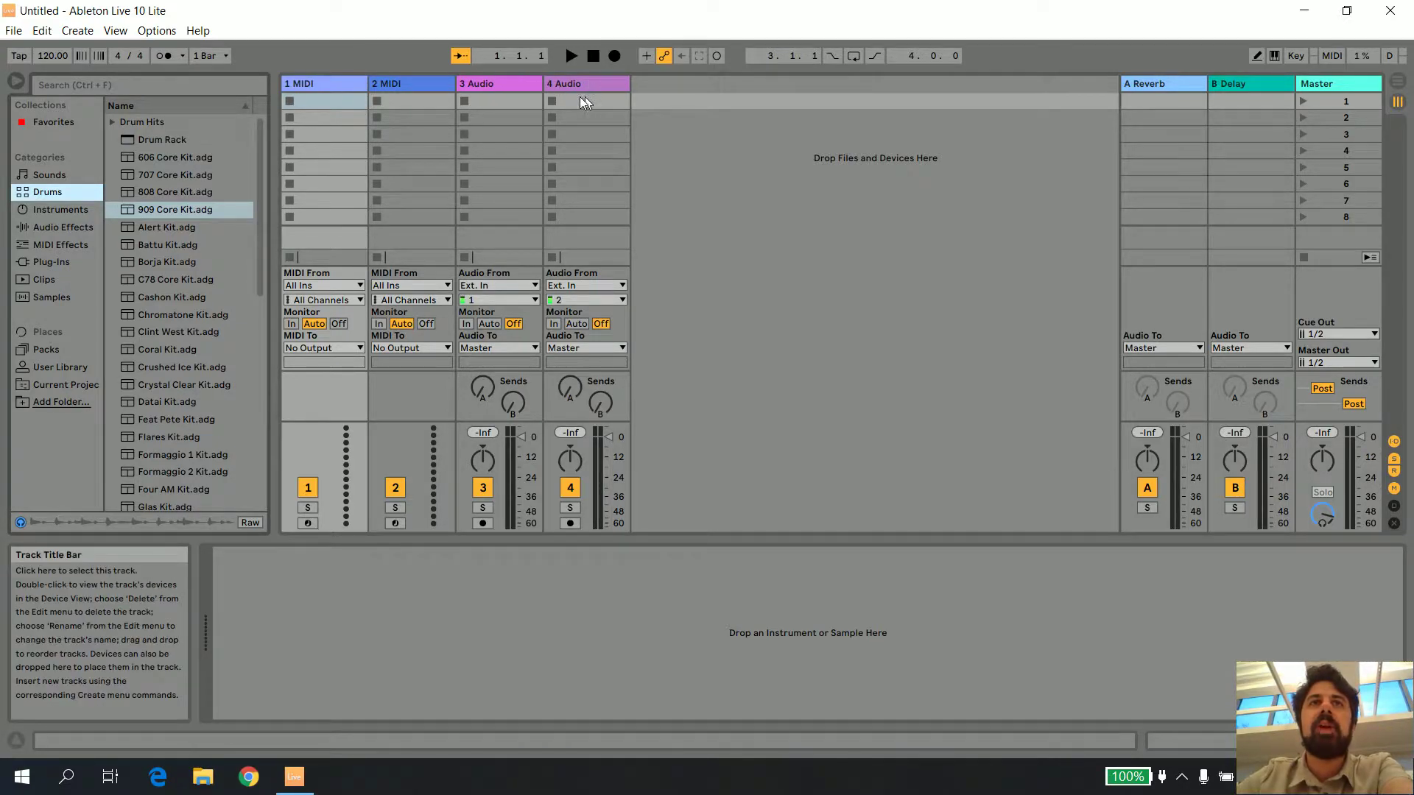
right_click(497, 139)
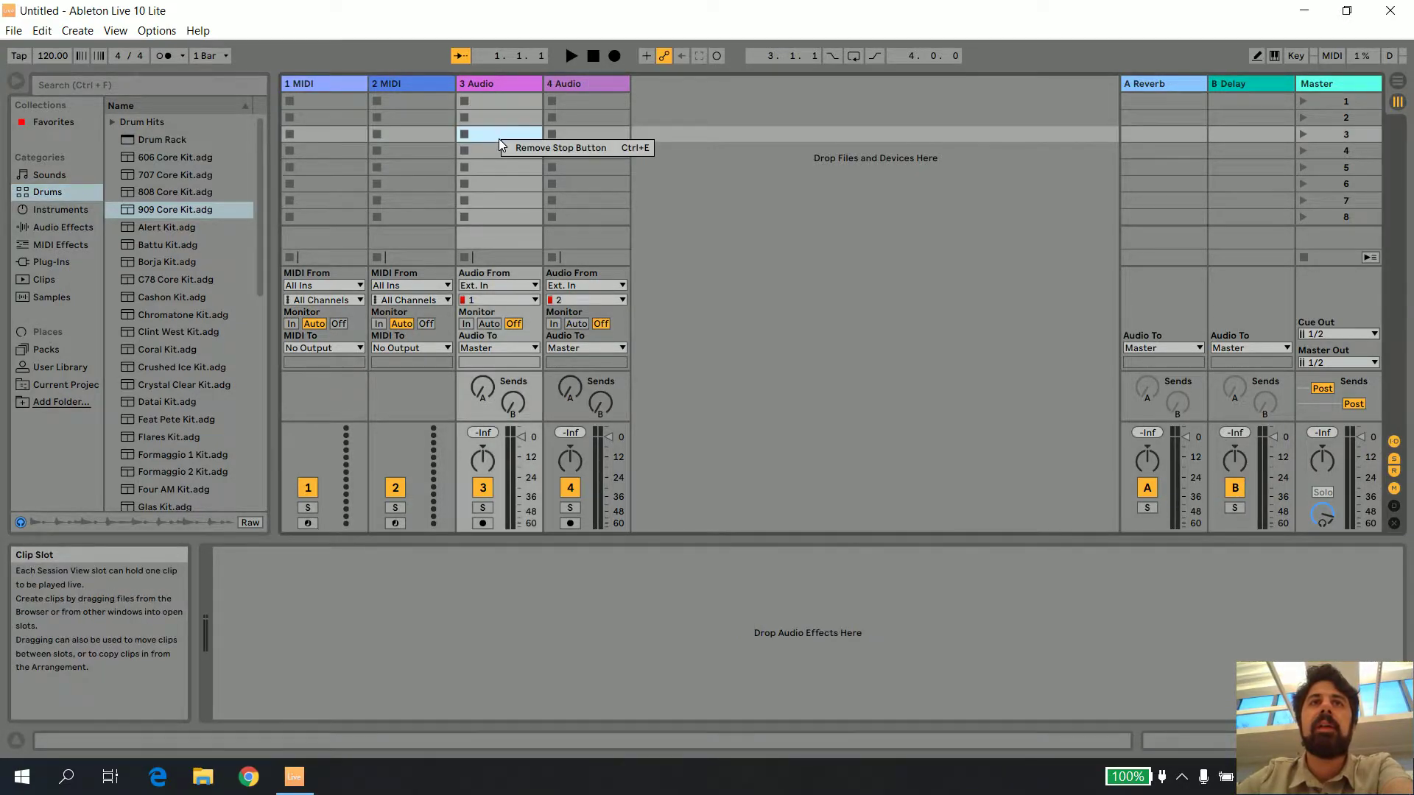
right_click(502, 84)
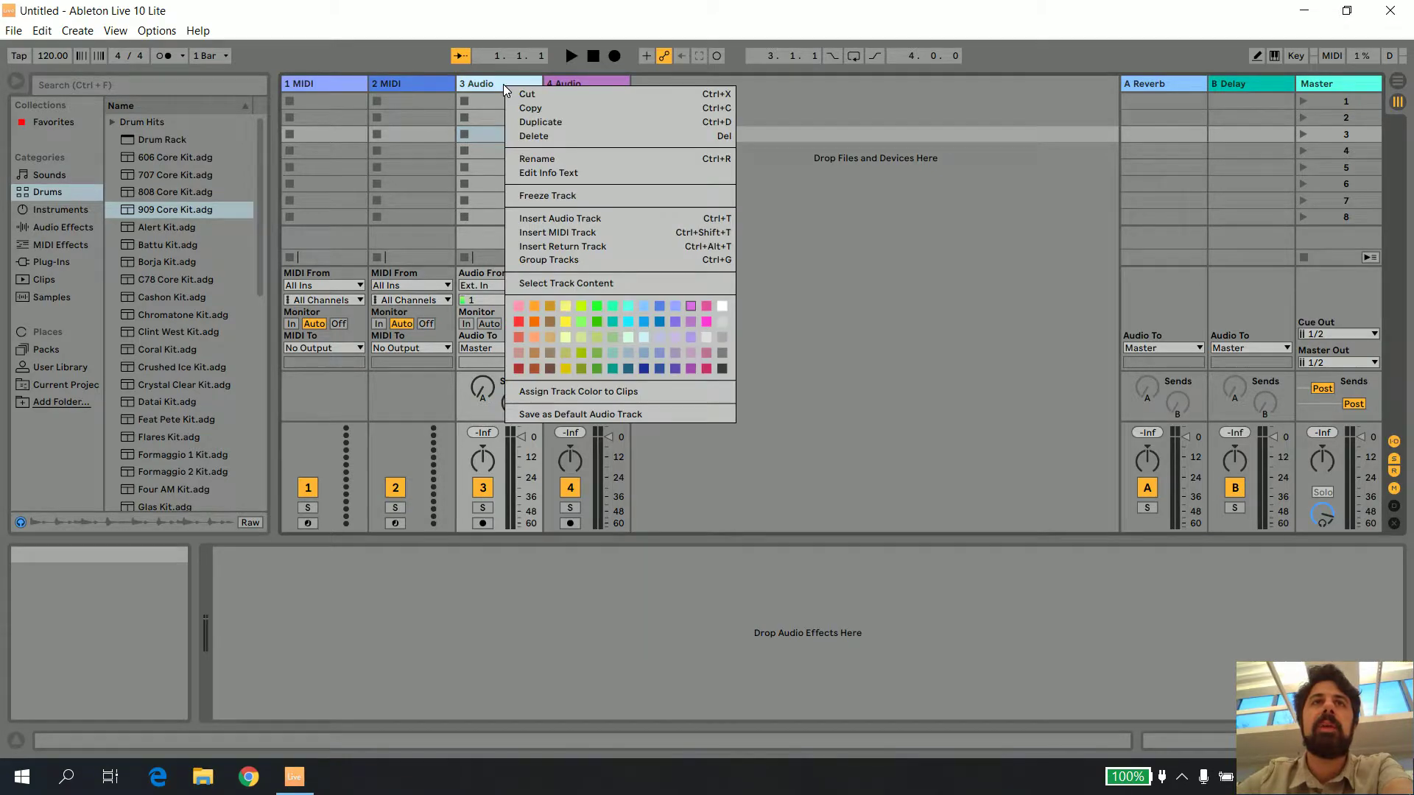
left_click(571, 137)
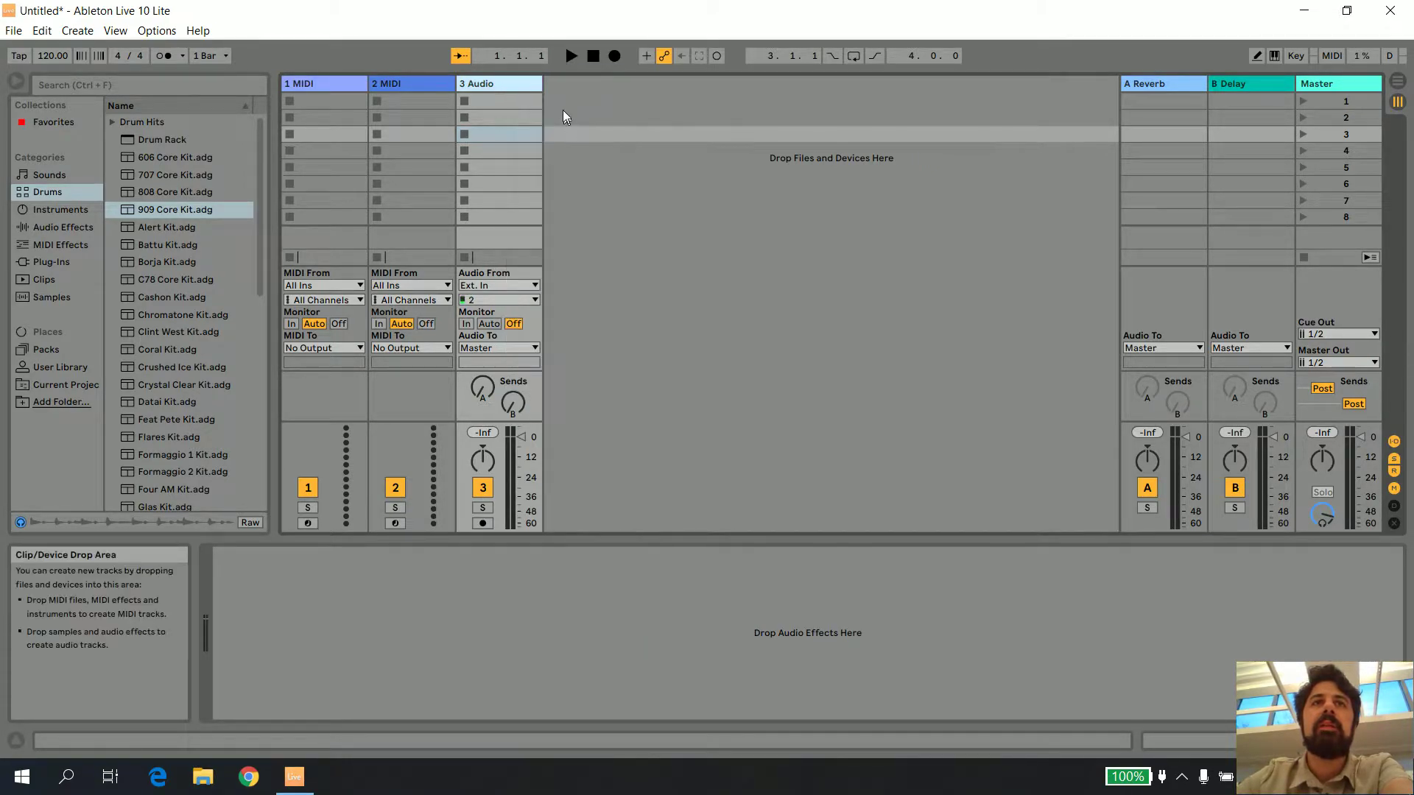
right_click(501, 83)
left_click(545, 135)
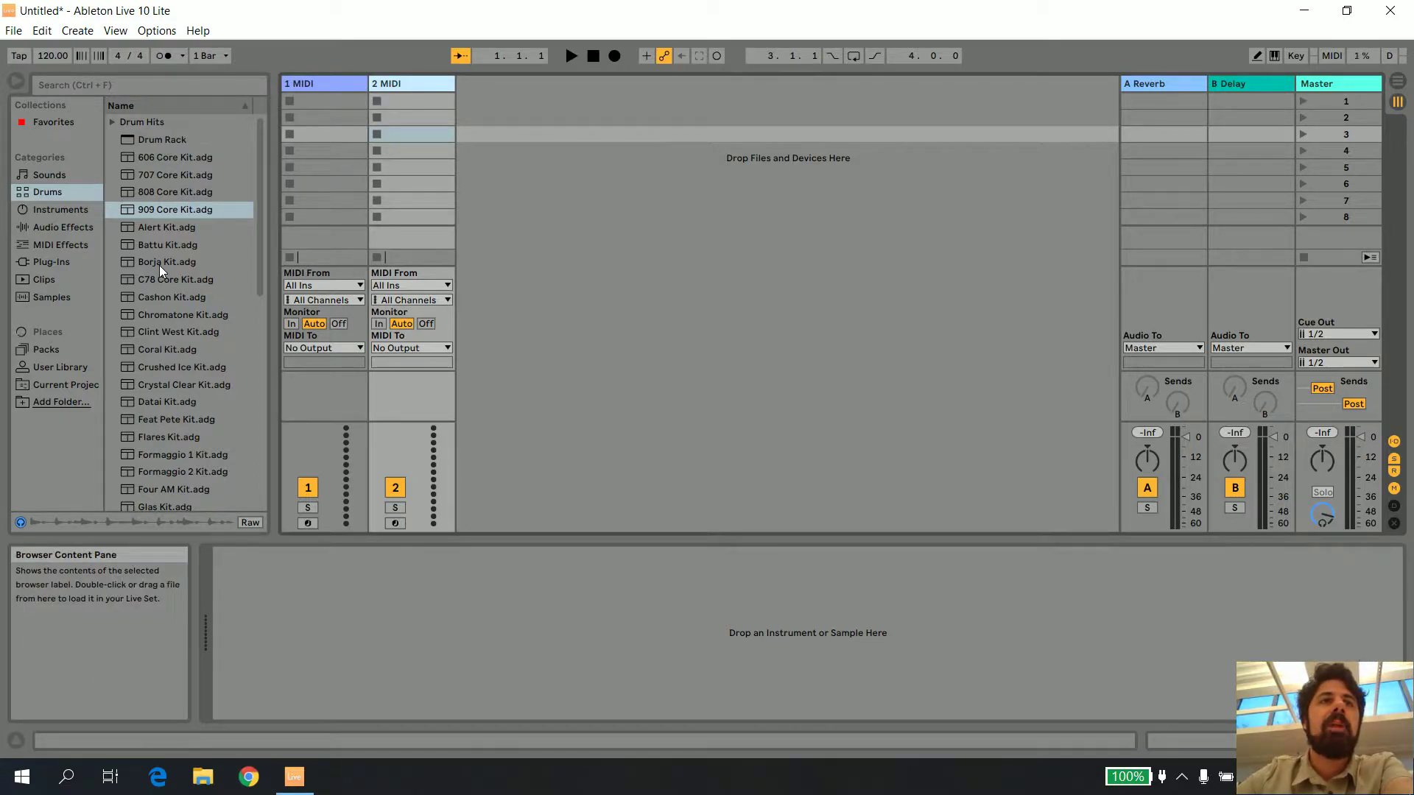
Audition drum kits in the browser, including Formaggio 1, Jarble, Late Nite, Mad Mollusc, Percussion Core, SessionDry and Stratus Rise
scroll(159, 265, "down", 1)
scroll(159, 265, "up", 1)
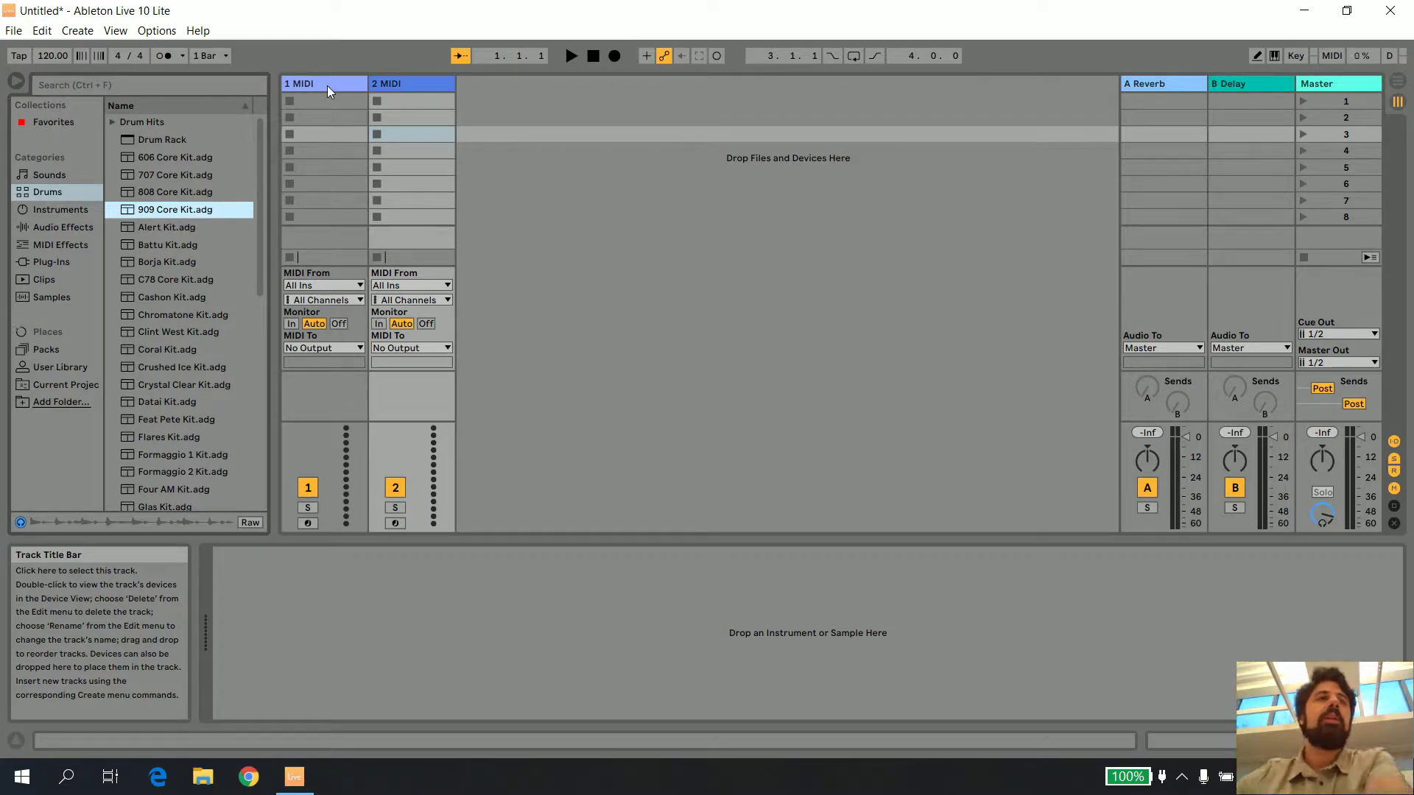
left_click(179, 372)
left_click(164, 457)
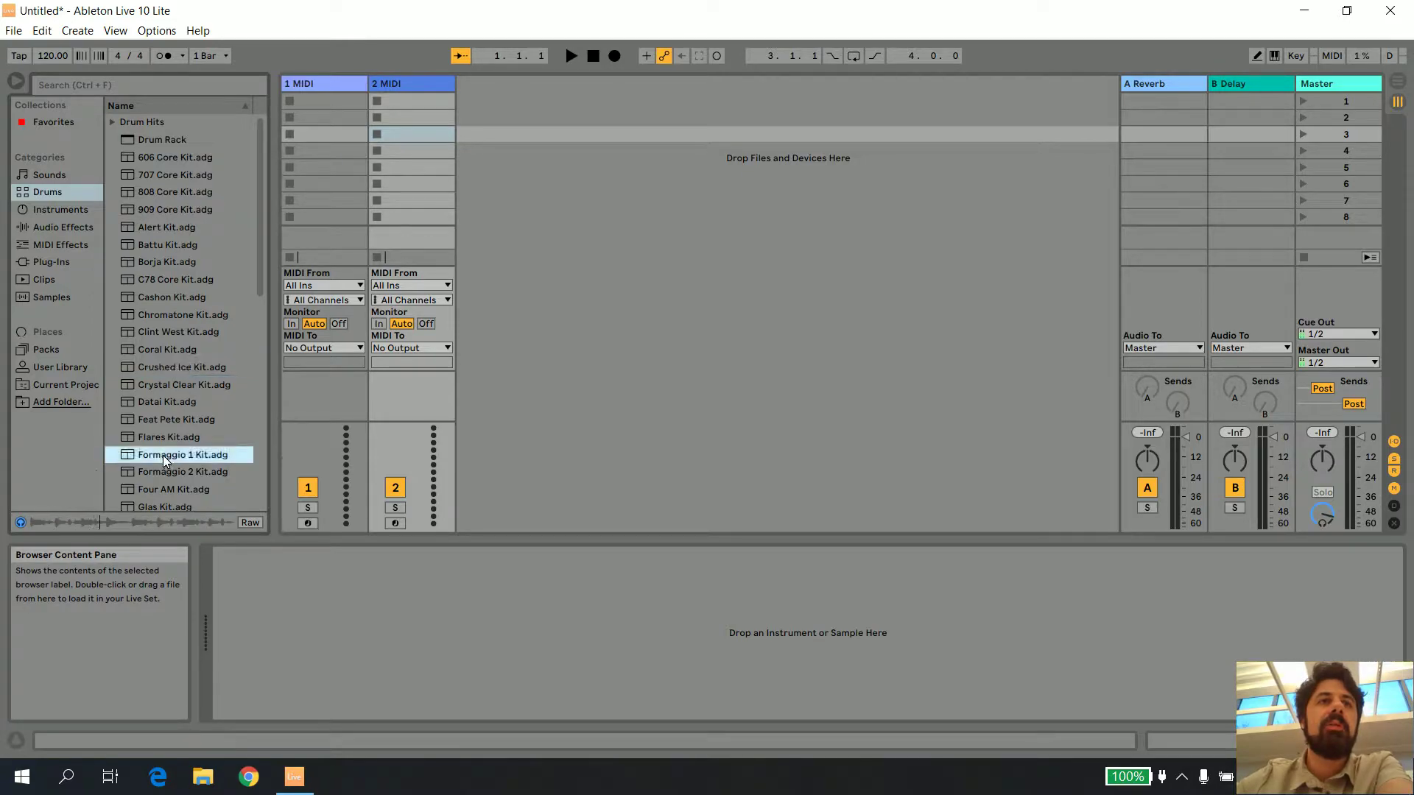
scroll(195, 451, "down", 1)
scroll(194, 449, "down", 6)
left_click(193, 373)
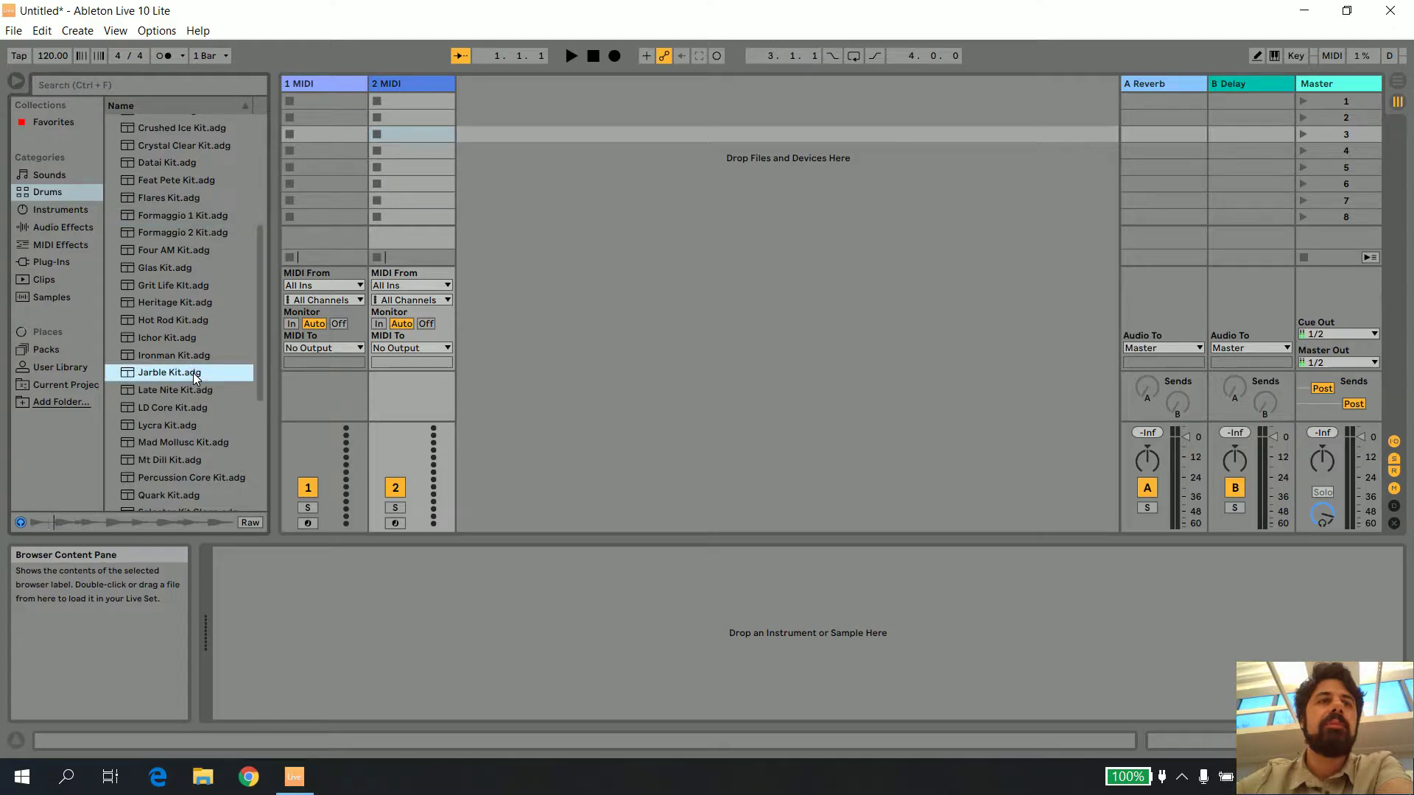
left_click(198, 394)
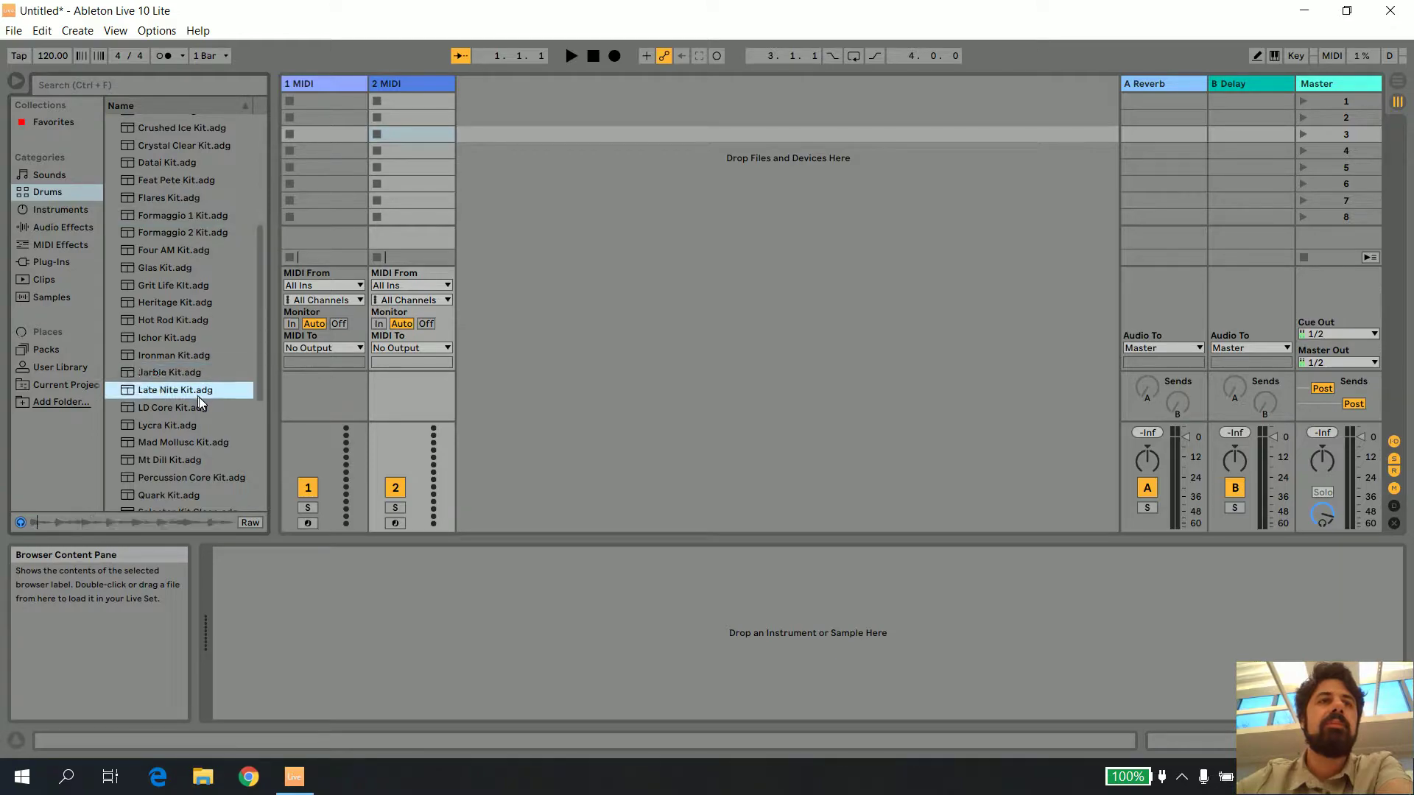
left_click(184, 444)
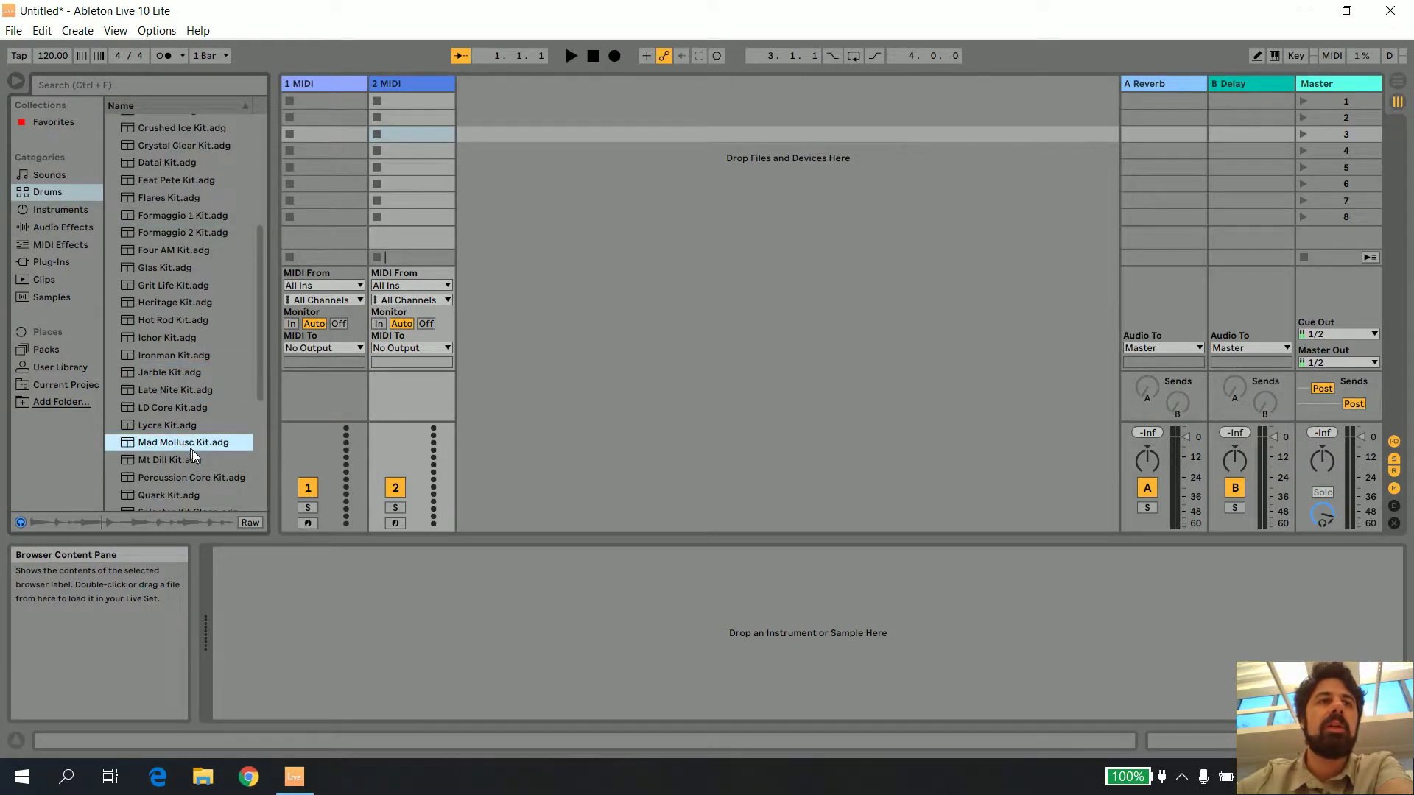
left_click(193, 478)
scroll(188, 463, "down", 4)
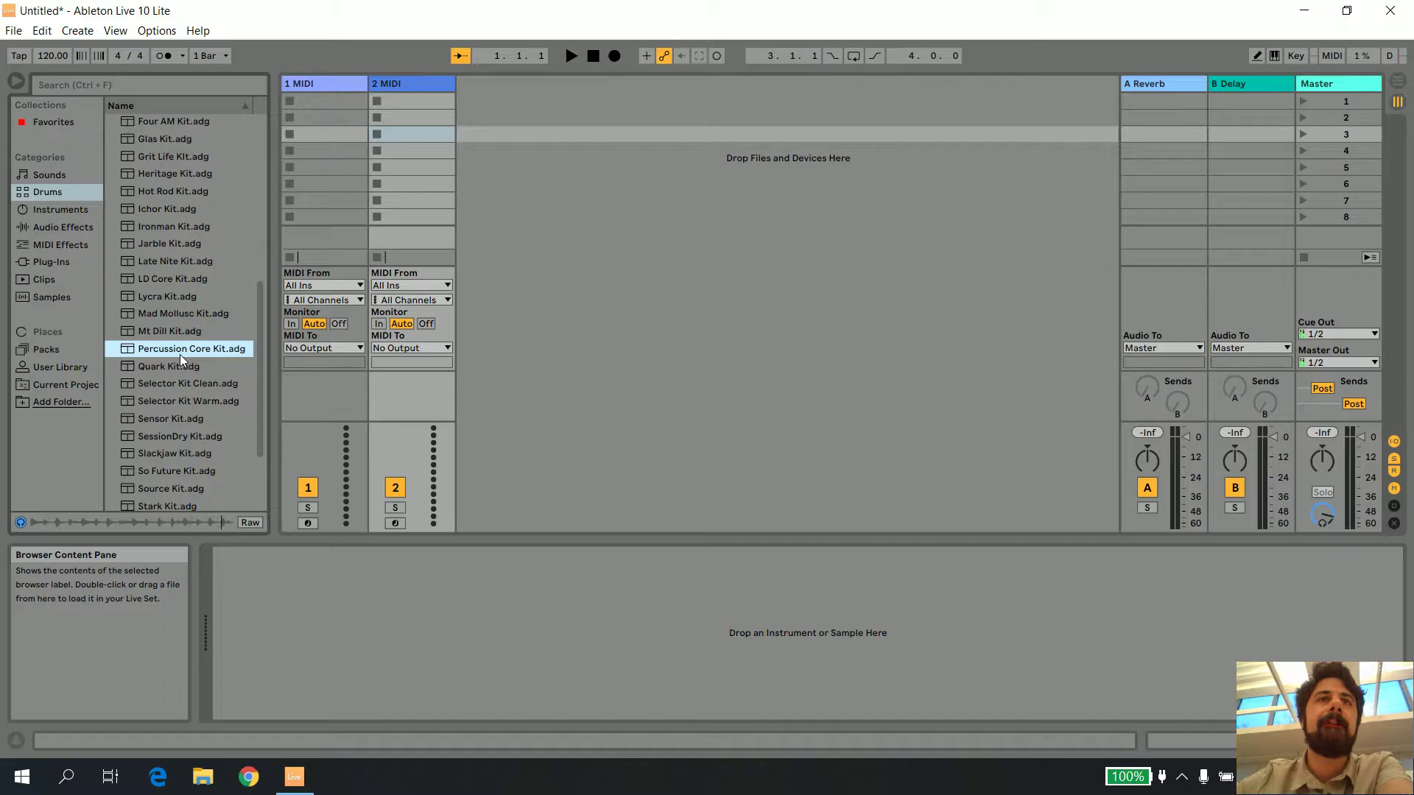
left_click(203, 352)
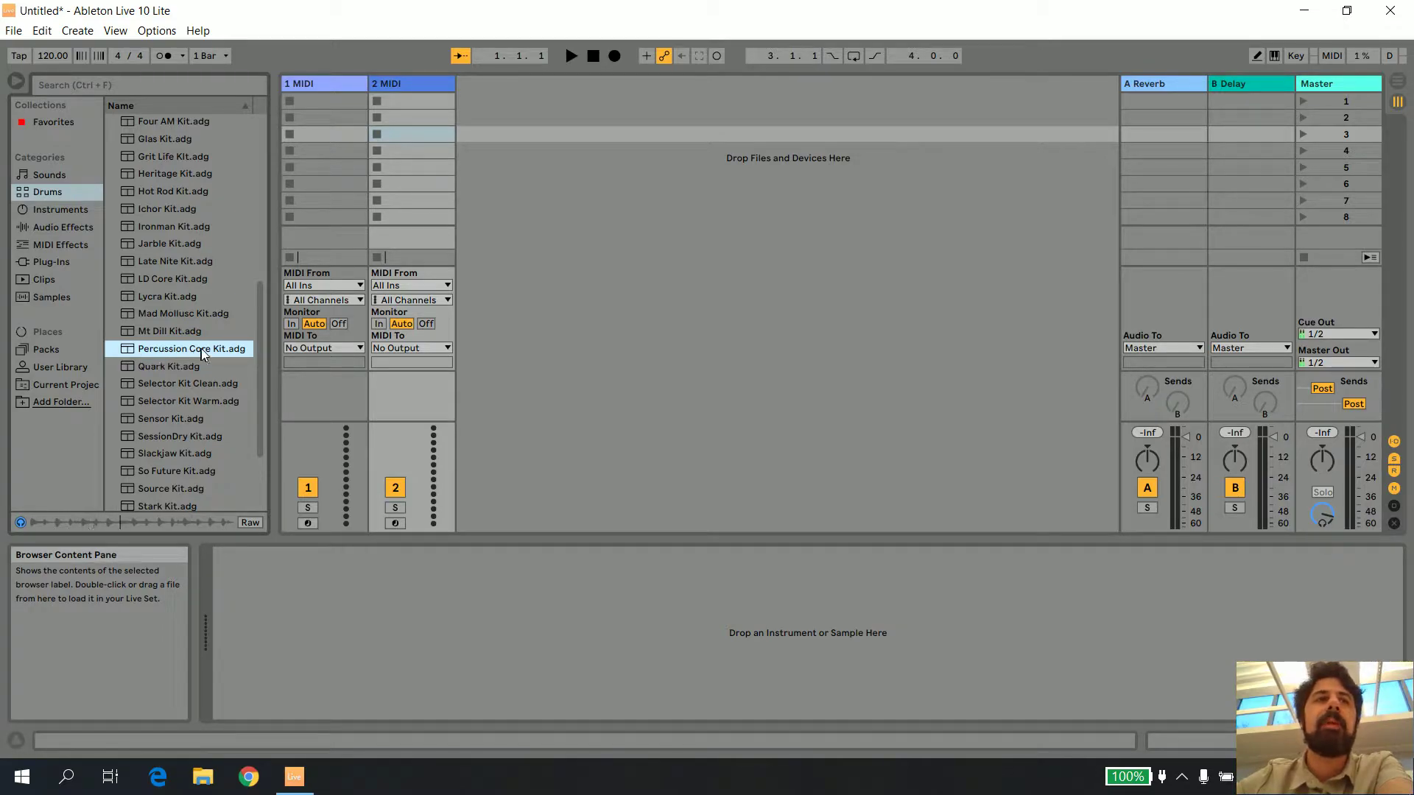
left_click(178, 366)
left_click(163, 436)
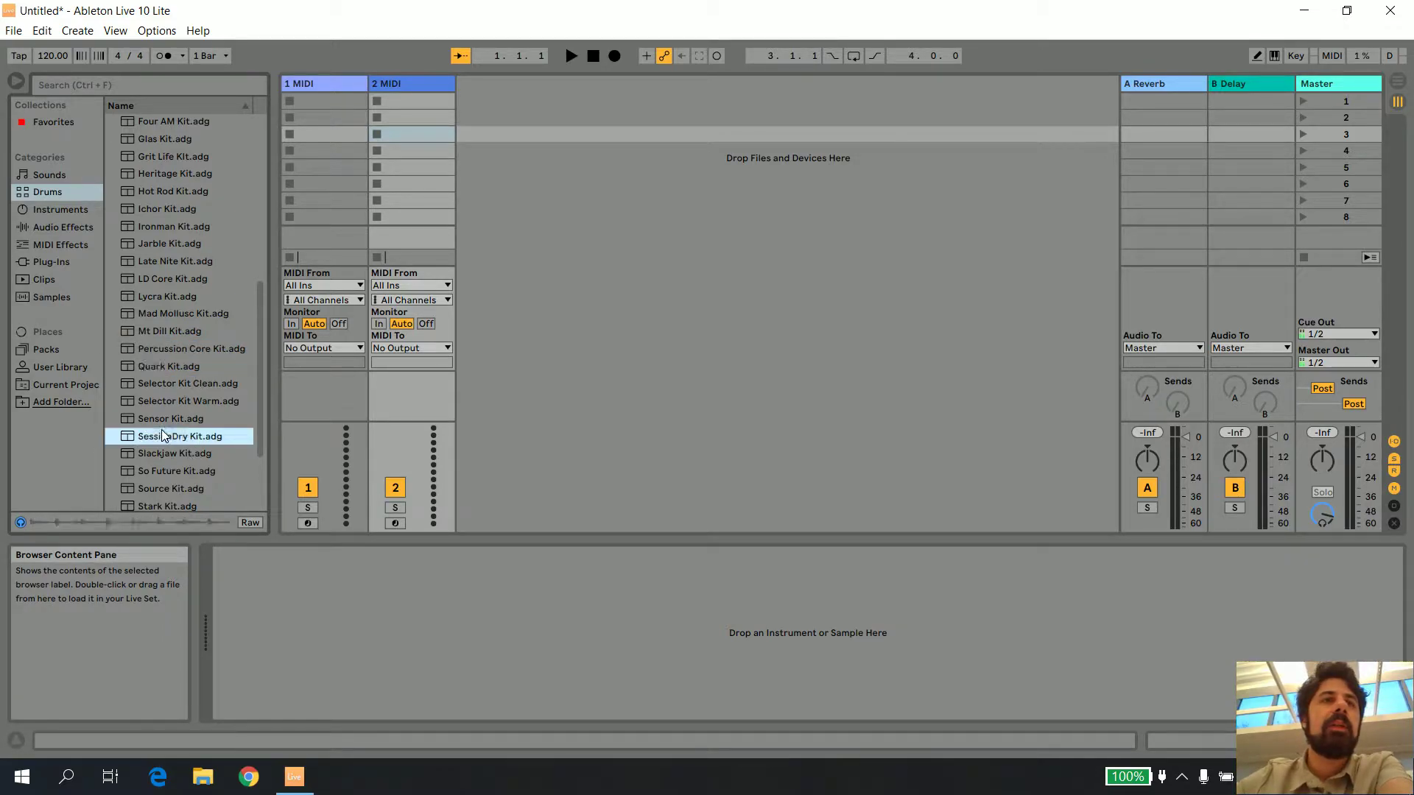
left_click(202, 347)
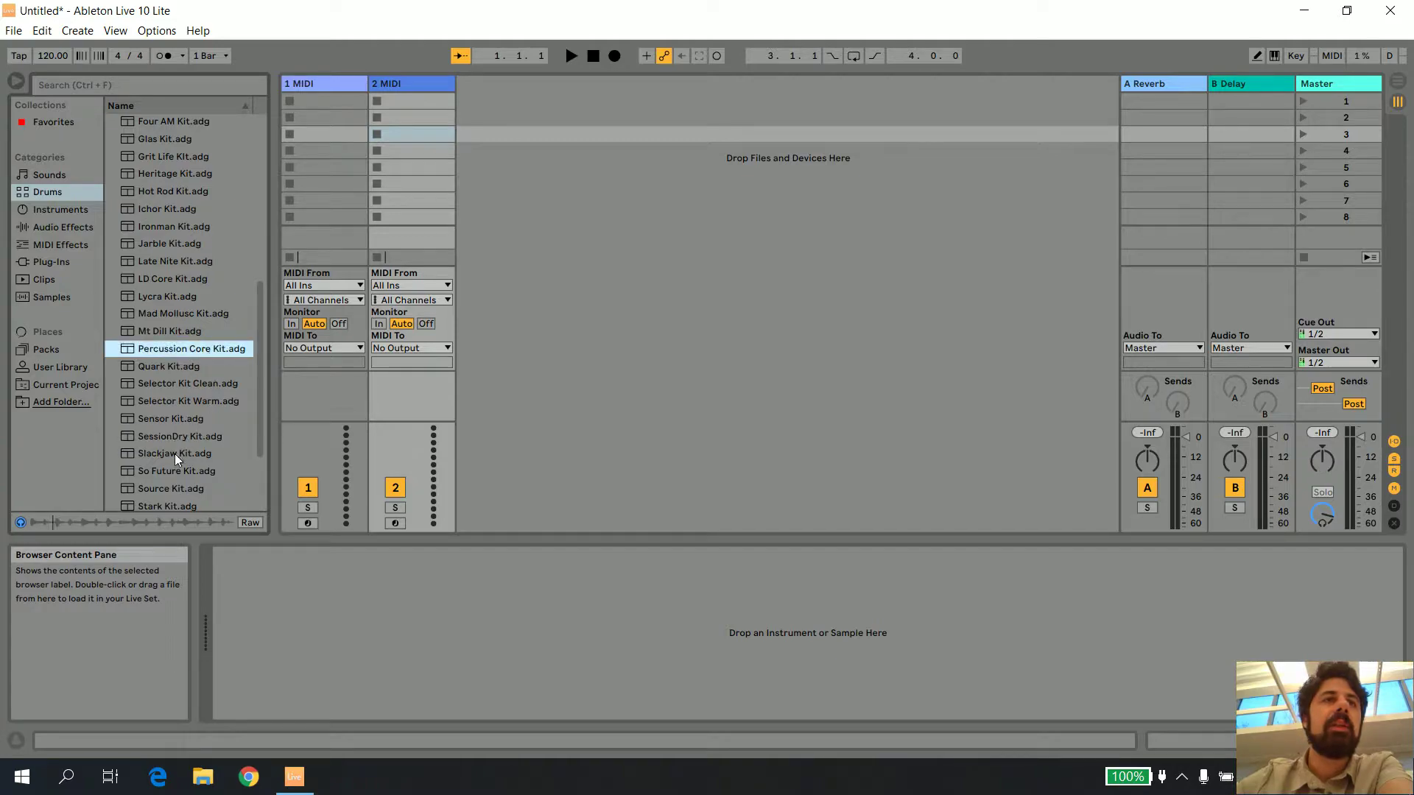
scroll(162, 492, "down", 2)
left_click(162, 431)
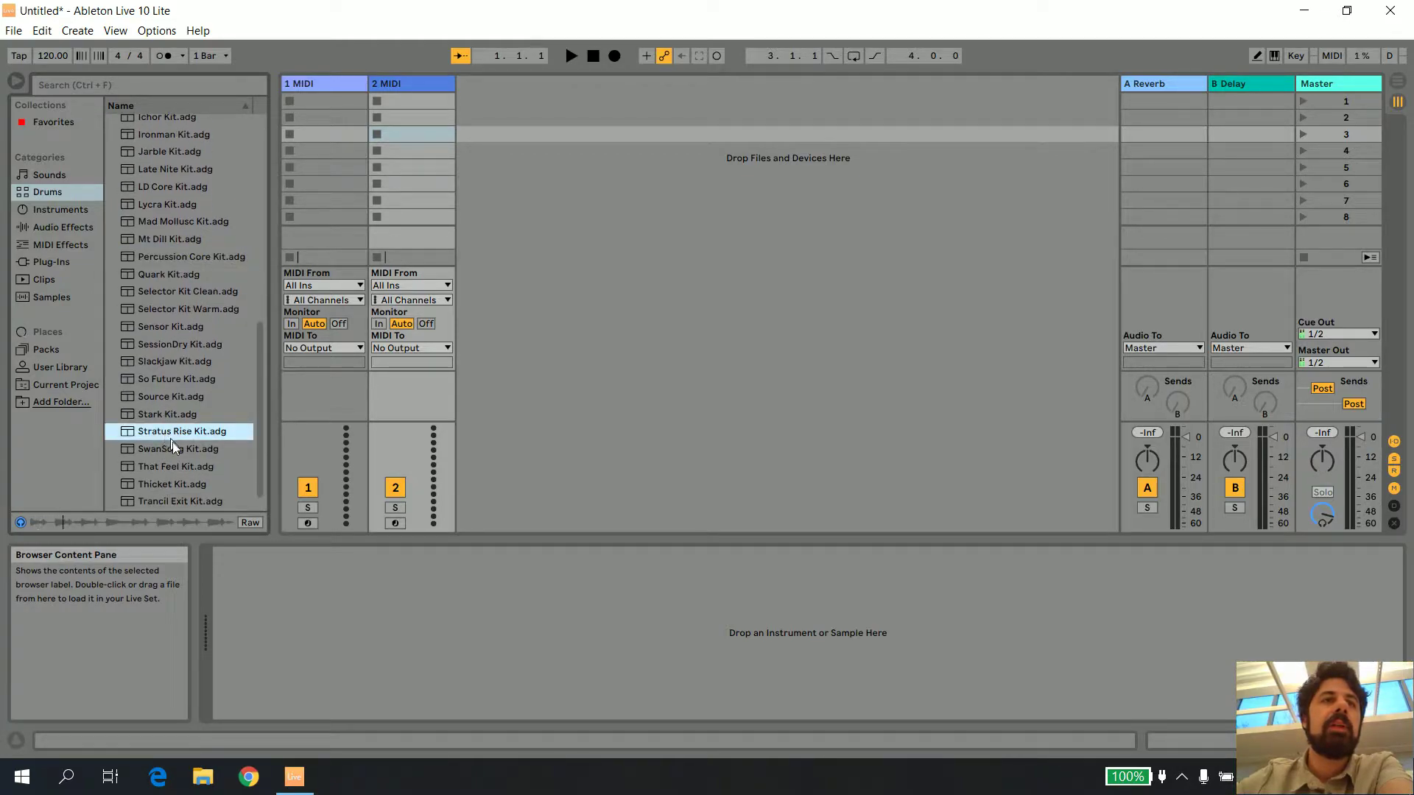
Load the SwanSong Kit onto the first MIDI track and create an empty MIDI clip in its first slot
left_click(185, 451)
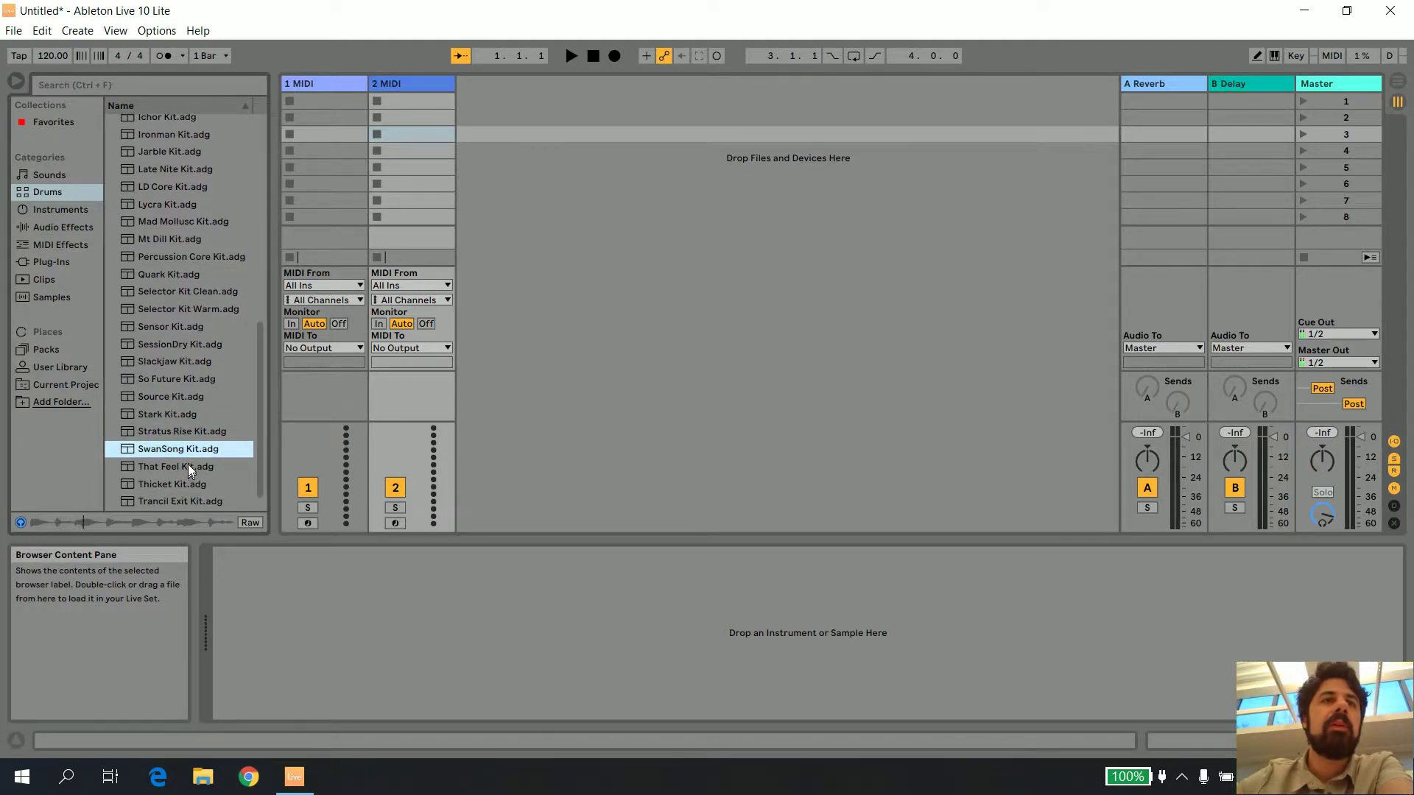
left_click_drag(165, 452, 326, 78)
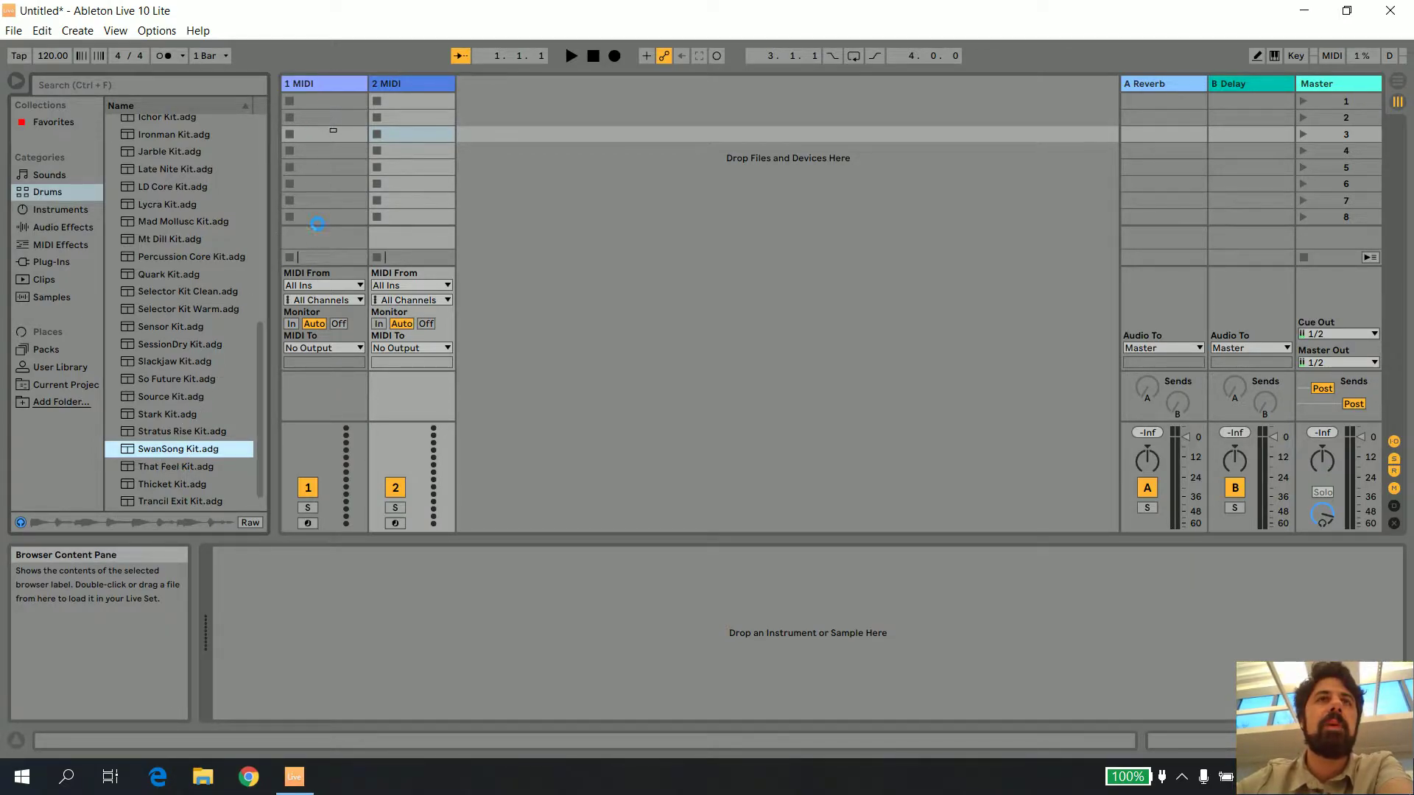
double_click(332, 99)
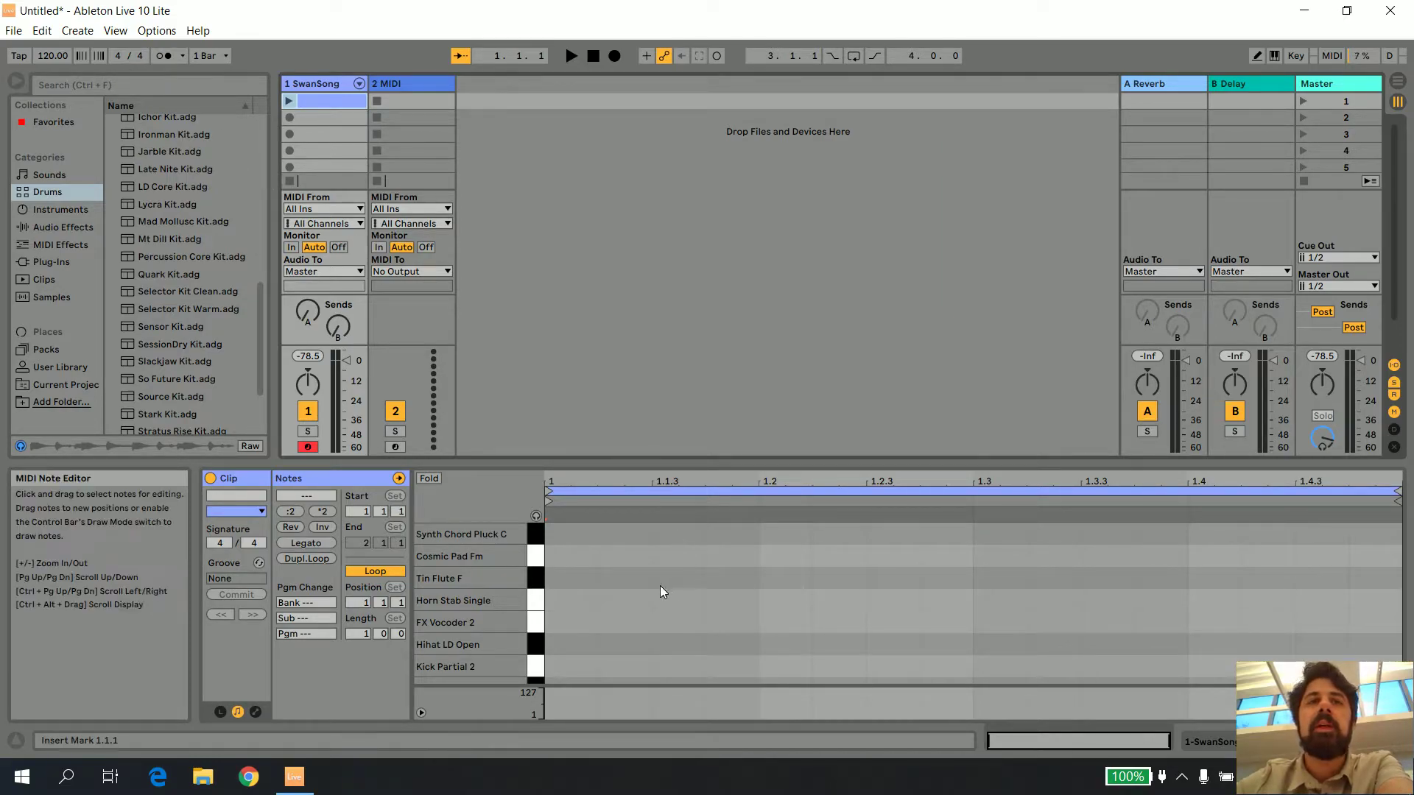
Play the clip and add Kick SwanSong notes at 1.1.1 and 1.3.2 and Snare SwanSong notes at 1.2.1 and 1.4.1
scroll(602, 633, "down", 3)
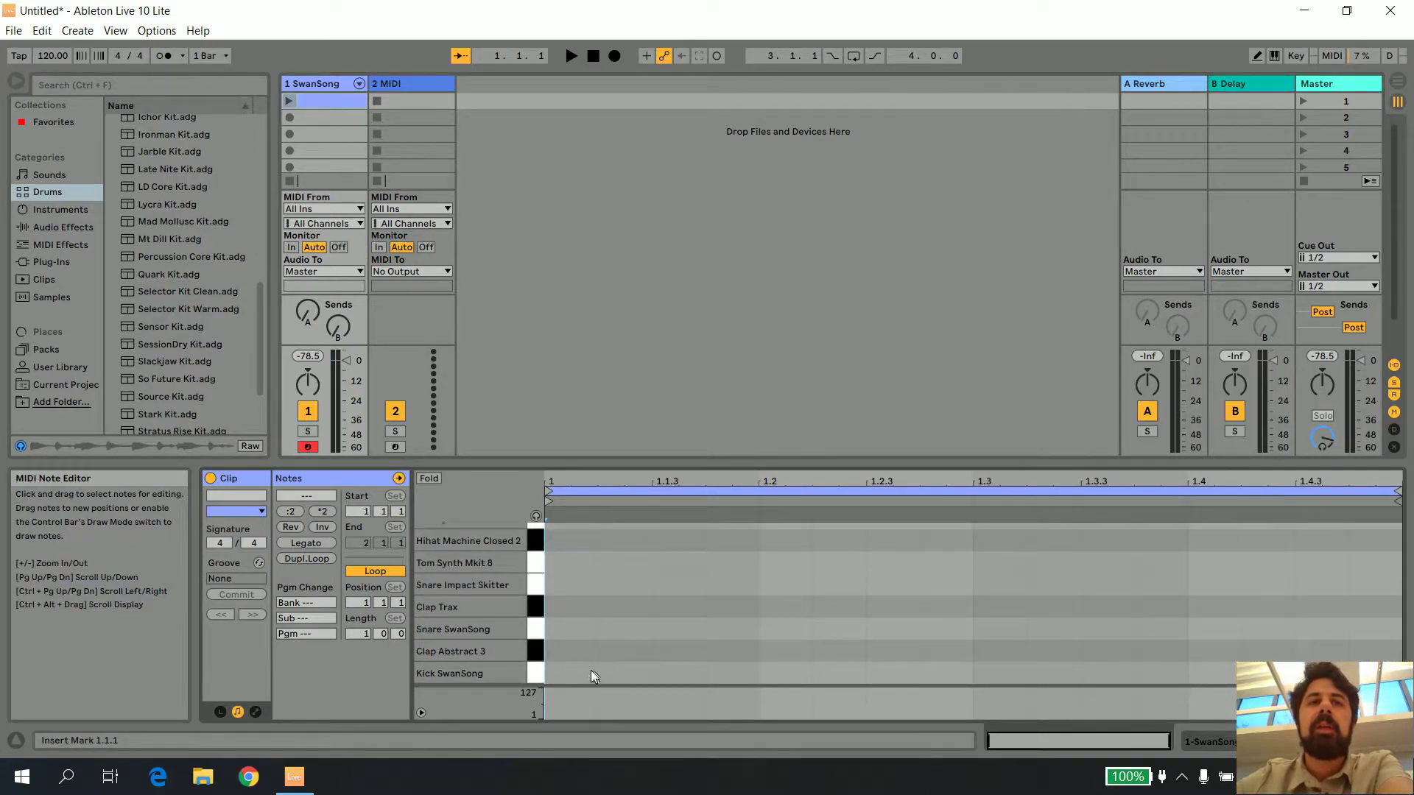
left_click(287, 102)
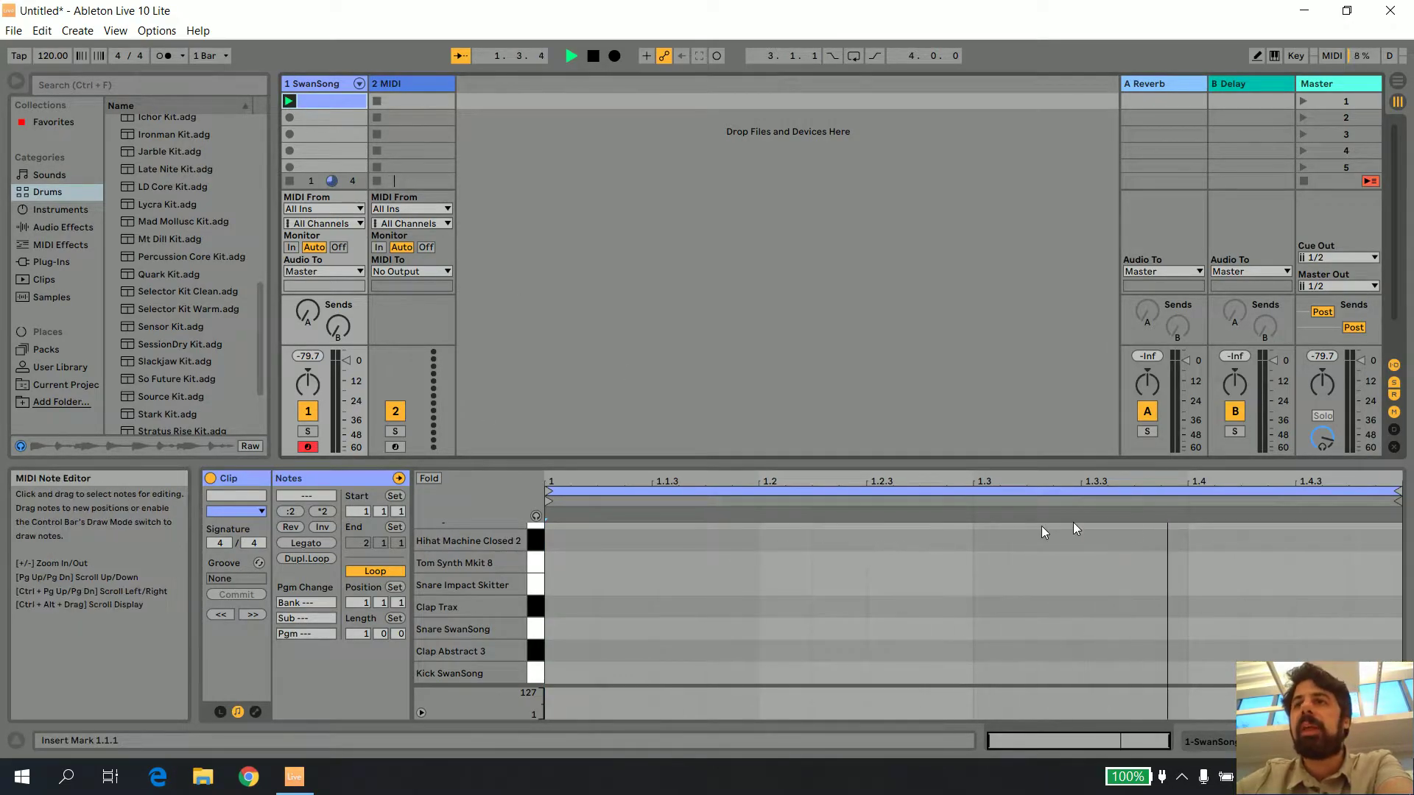
double_click(568, 675)
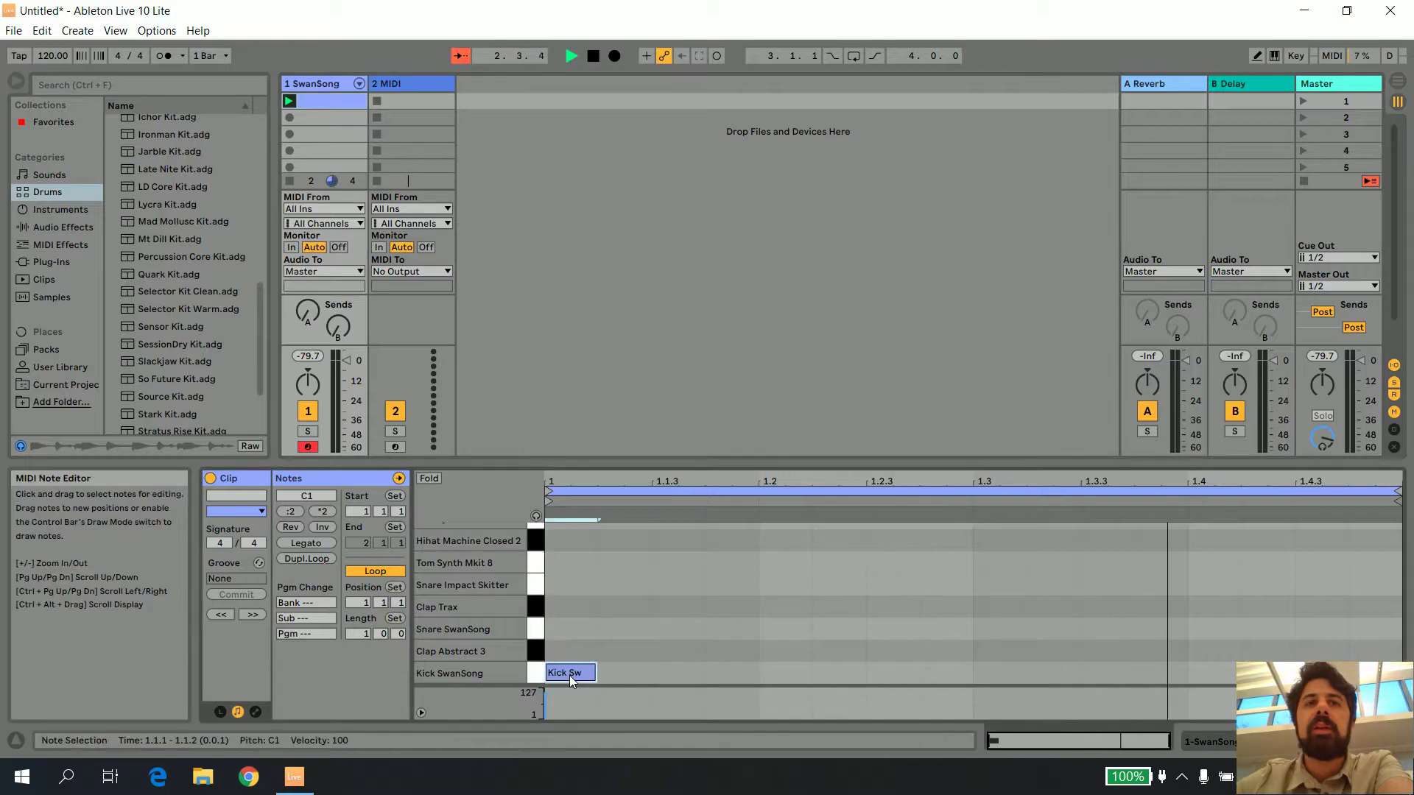
double_click(1044, 674)
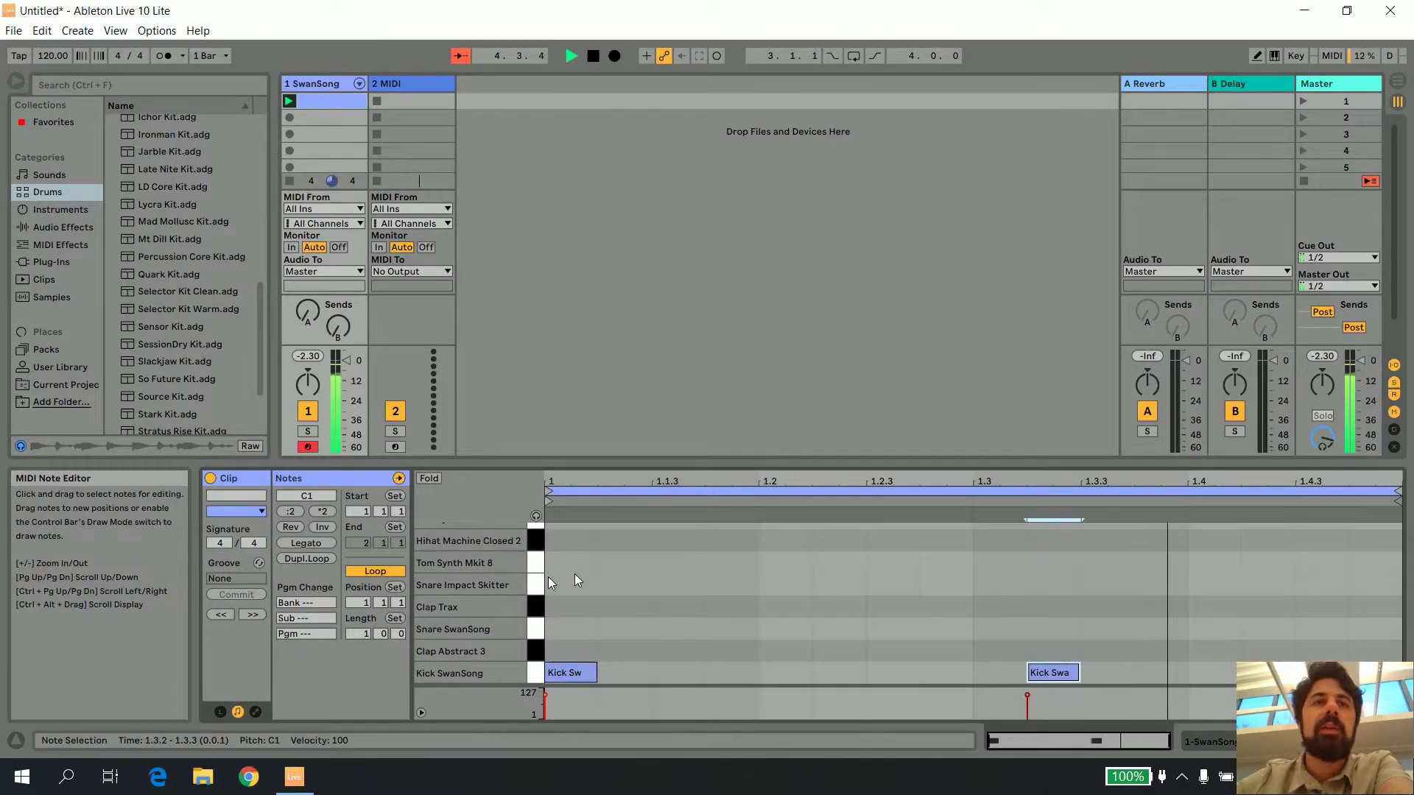
double_click(784, 630)
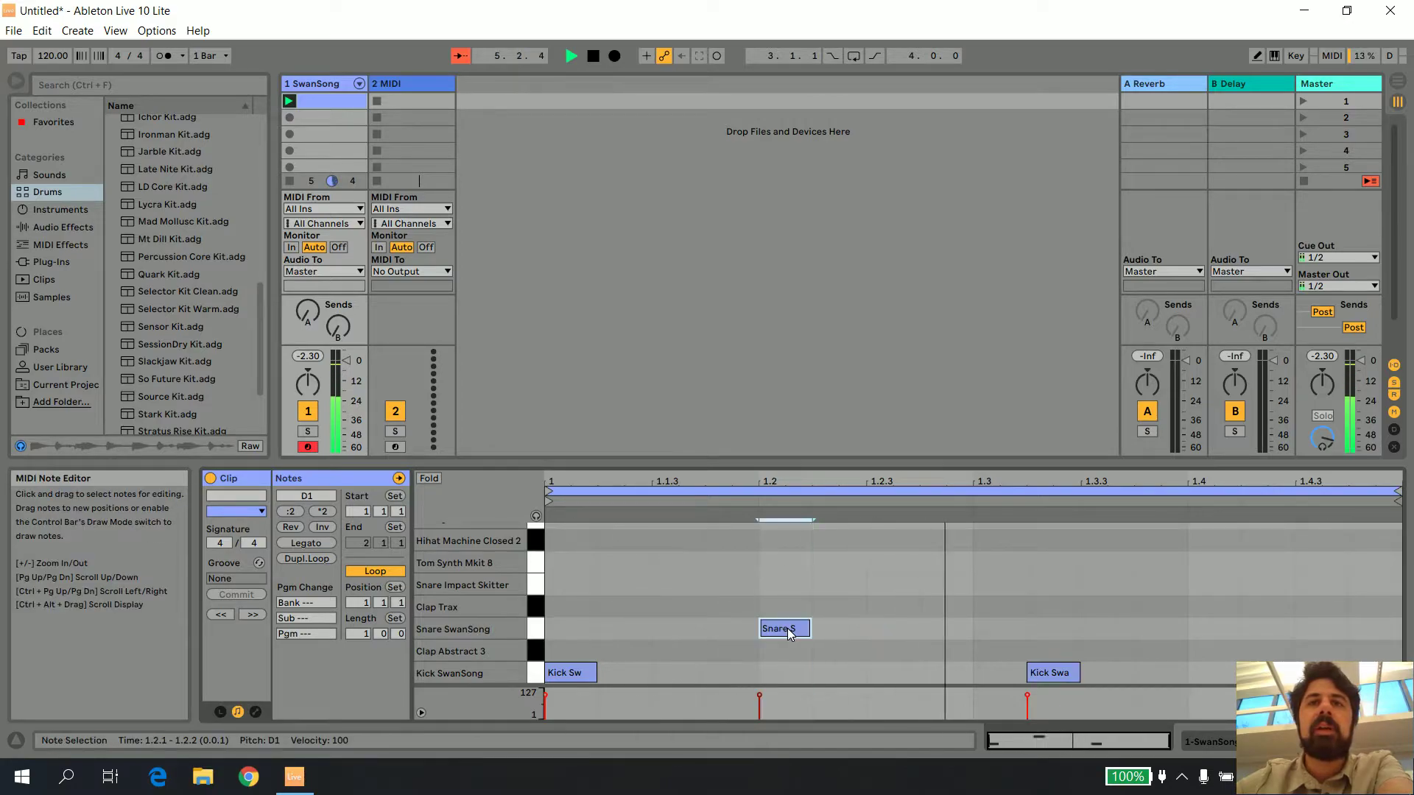
double_click(1215, 630)
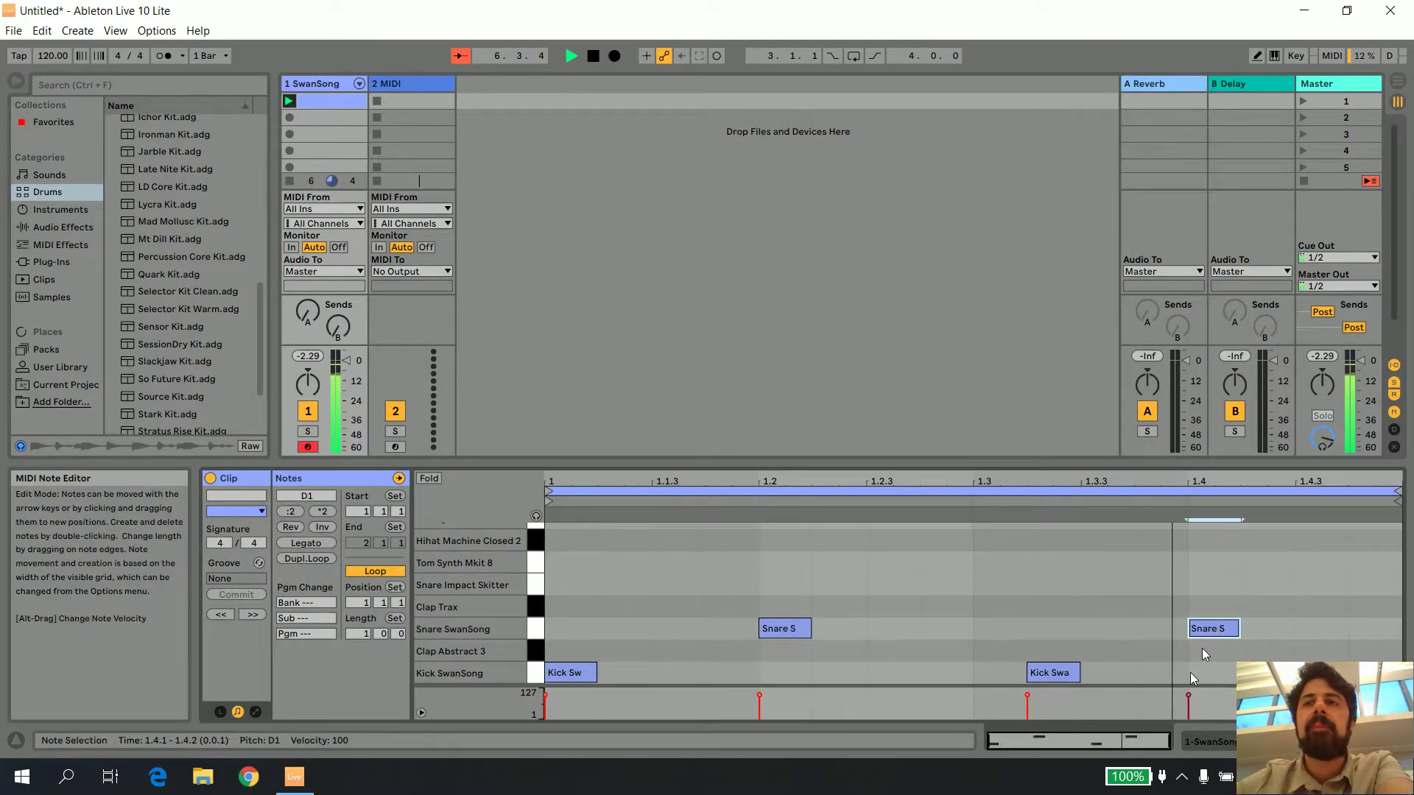
Lower the velocity of the snare note on beat 4 to 74 and set the tempo to 87 BPM
left_click_drag(1188, 696, 1187, 706)
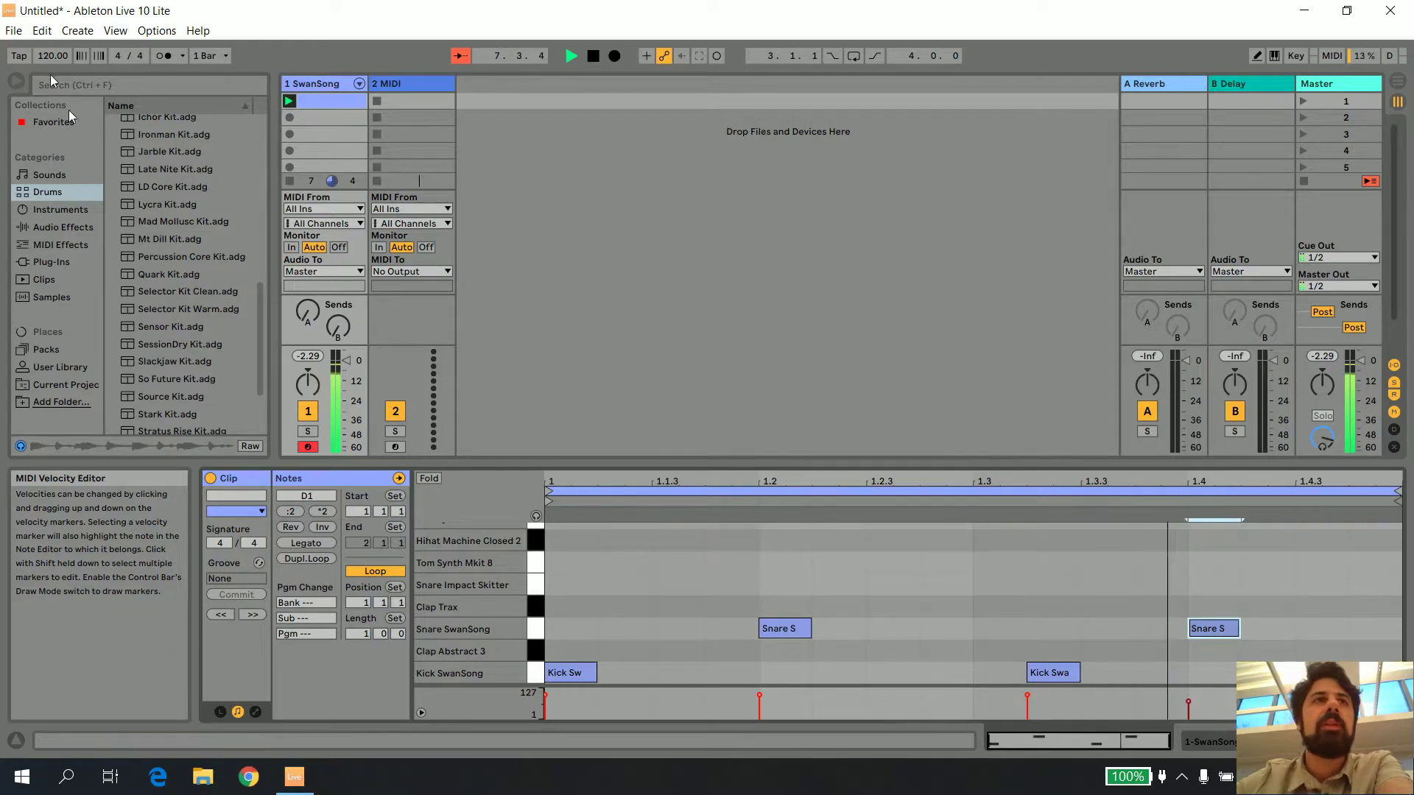
left_click_drag(52, 56, 53, 81)
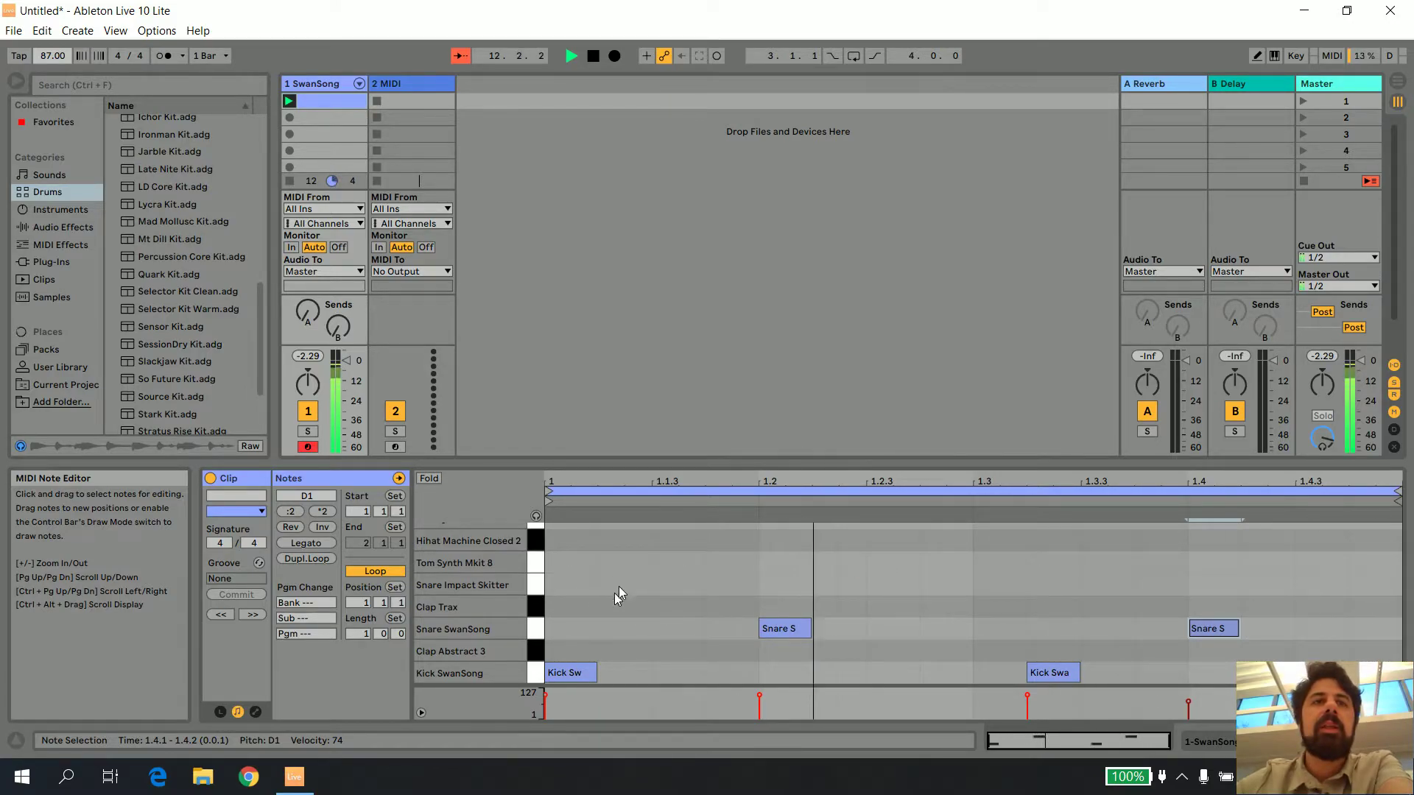
Add Hihat Machine Closed 2 notes on all four beats of the first bar
double_click(571, 541)
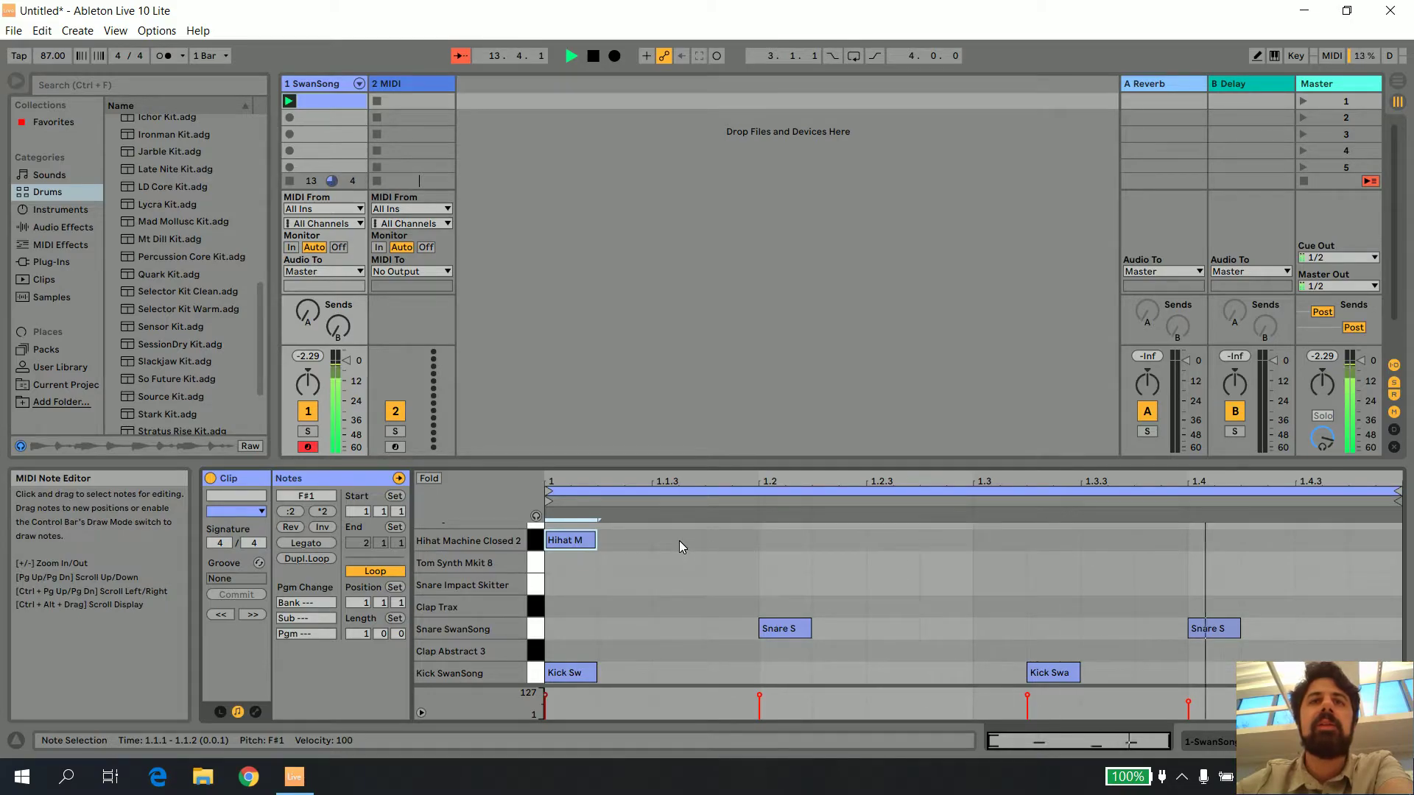
double_click(785, 543)
double_click(998, 541)
double_click(1222, 543)
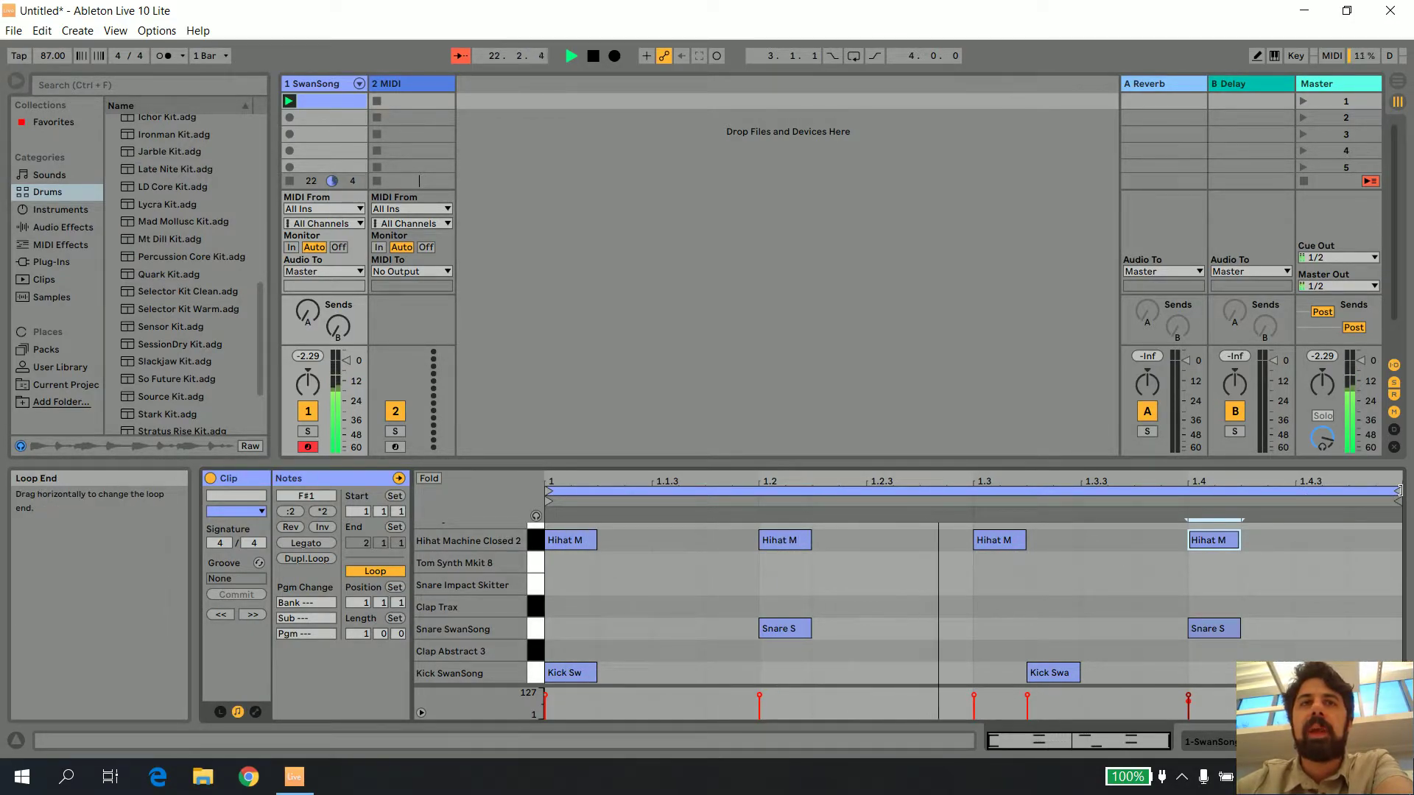
Extend the drum clip's loop to two bars
left_click_drag(1397, 489, 1296, 505)
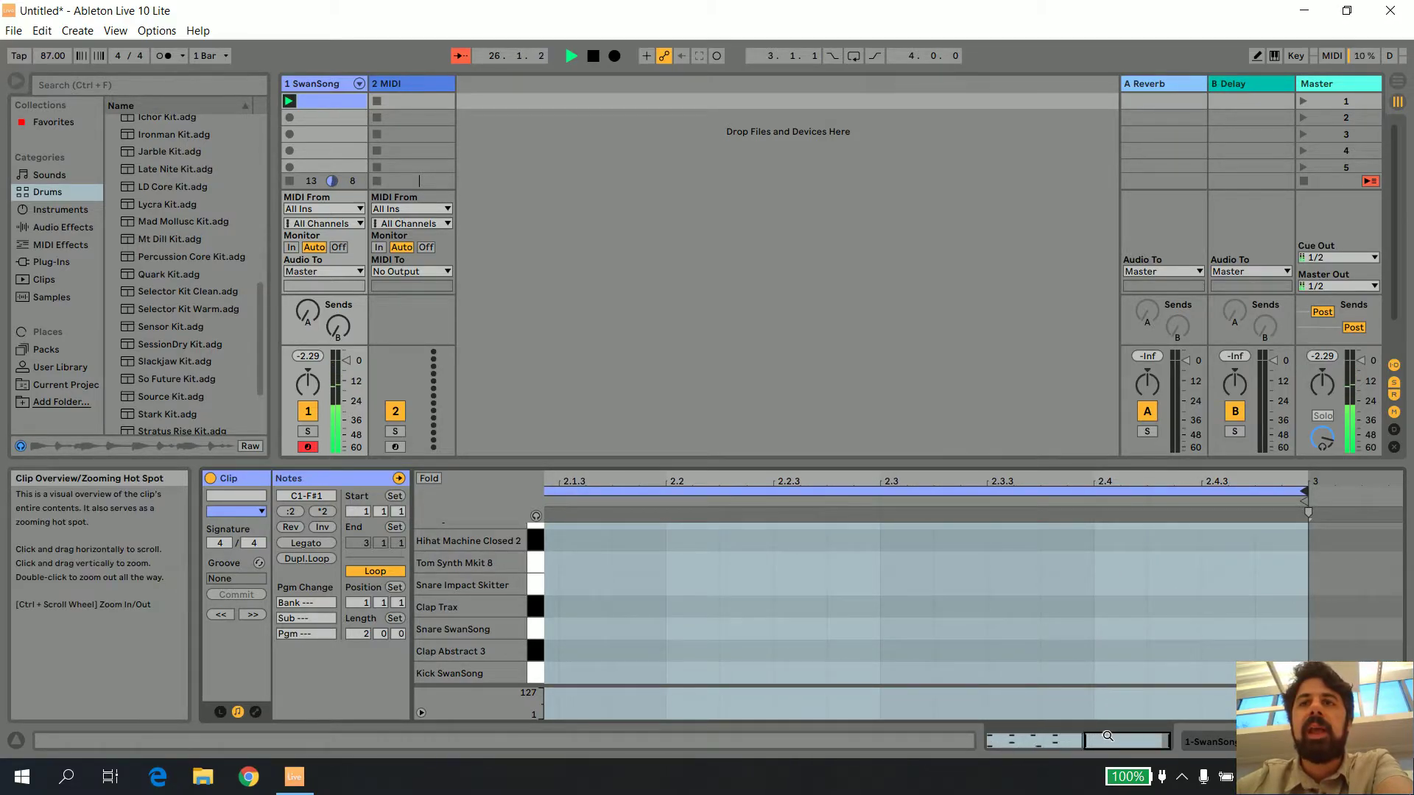
left_click_drag(1104, 741, 1061, 713)
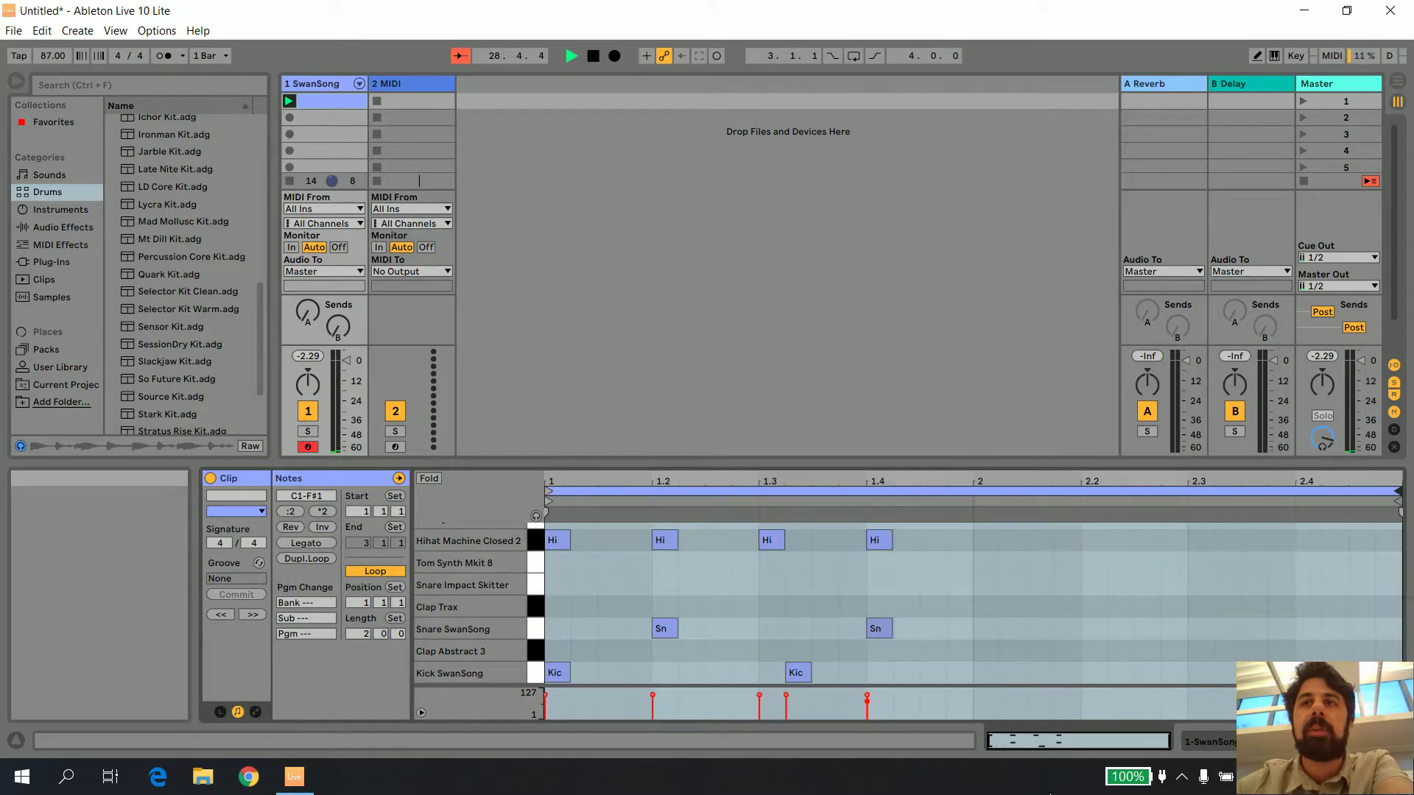
mouse_move(1057, 742)
left_mouse_down()
mouse_move(1056, 784)
mouse_move(1057, 735)
left_mouse_up()
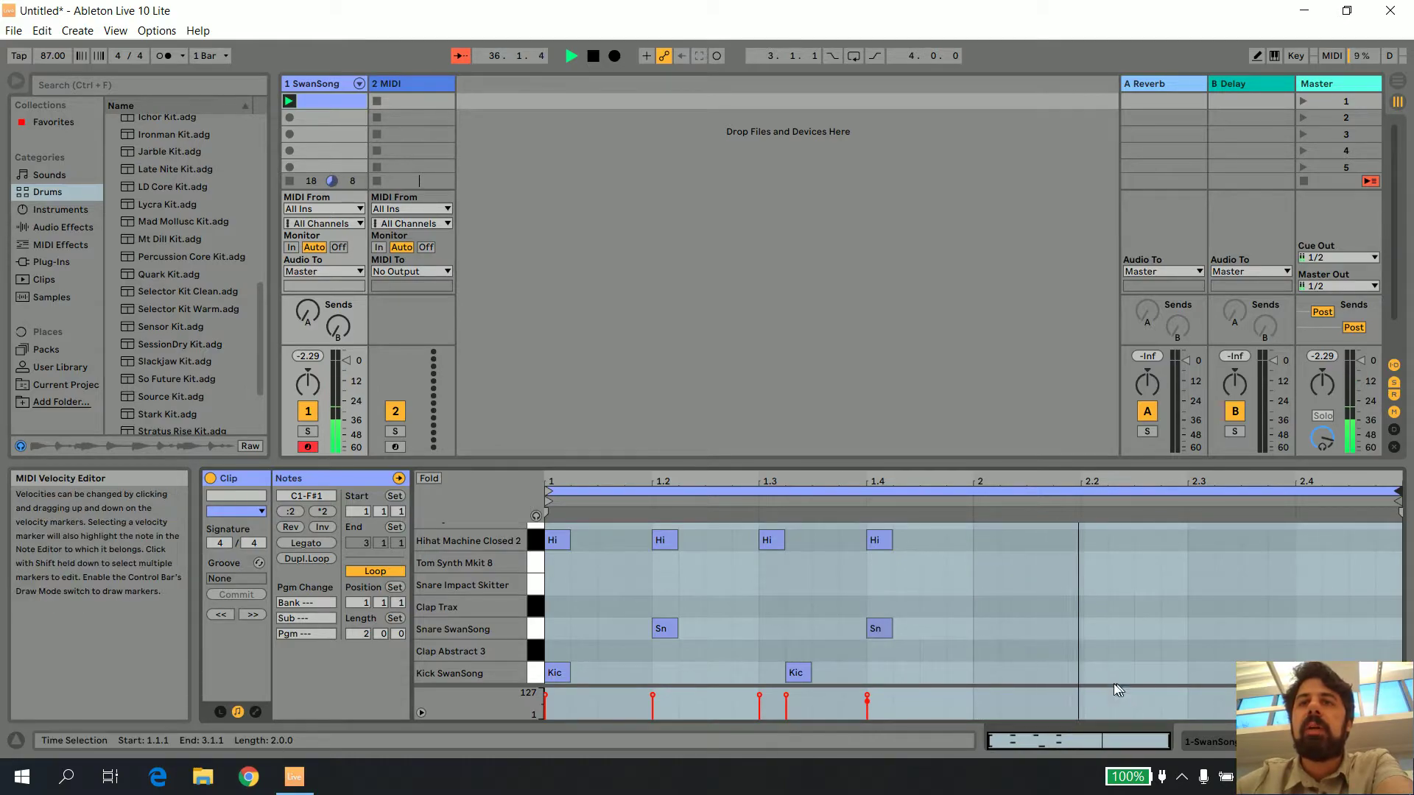
Add Kick SwanSong notes at 2.1.1, 2.2.3 and 2.3.2, and lower the velocity of the kick at 2.2.3 to near the minimum
left_click(983, 669)
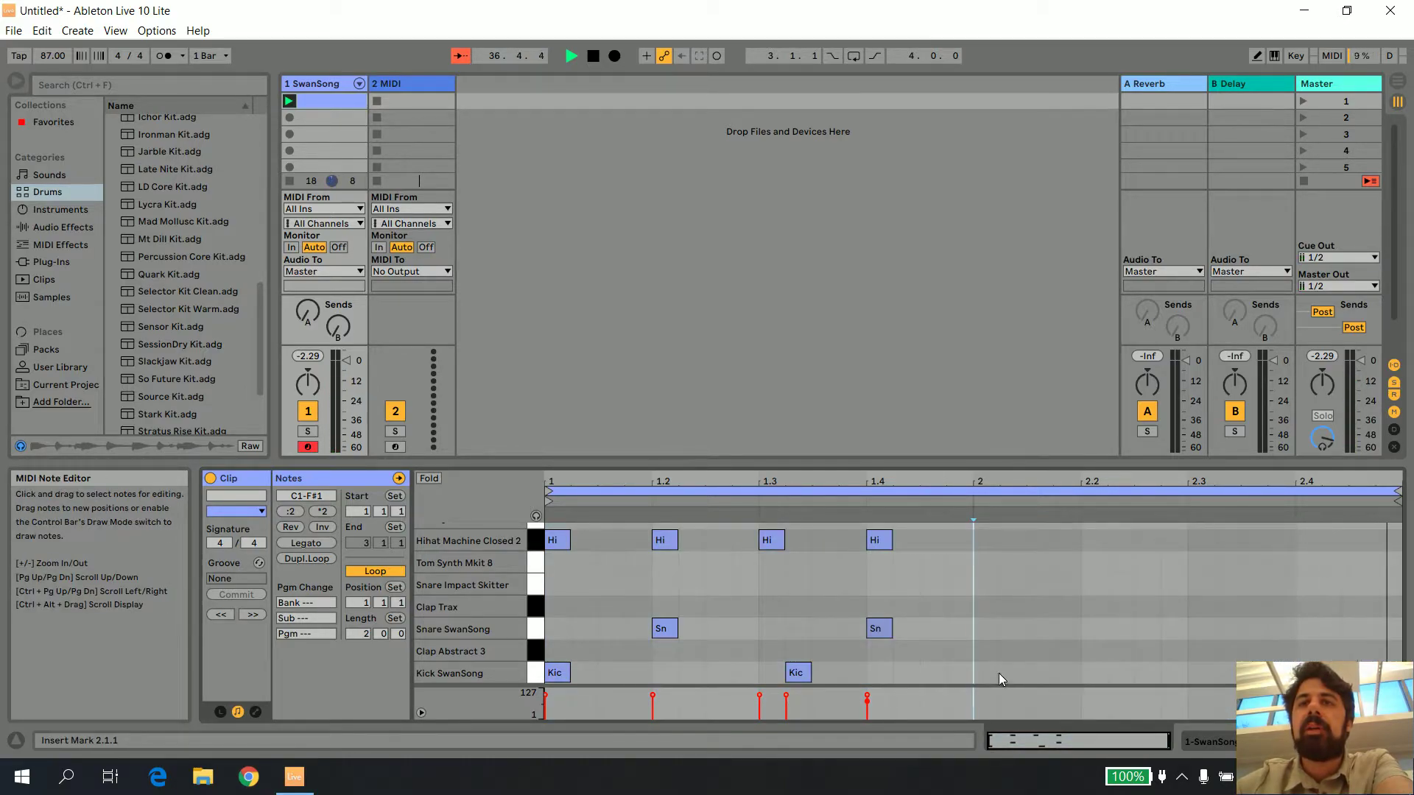
double_click(992, 673)
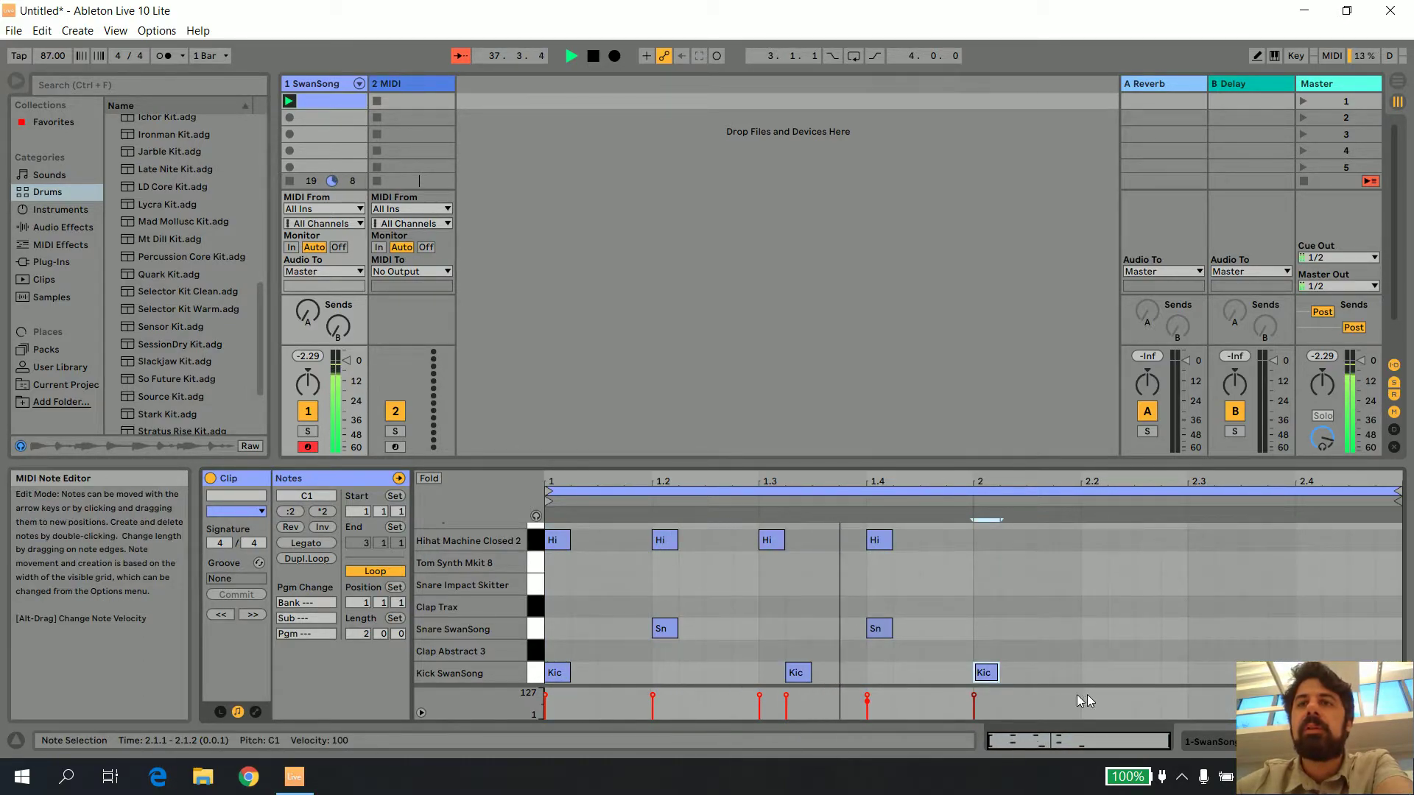
double_click(1150, 673)
double_click(1220, 672)
left_click_drag(1134, 695, 1134, 715)
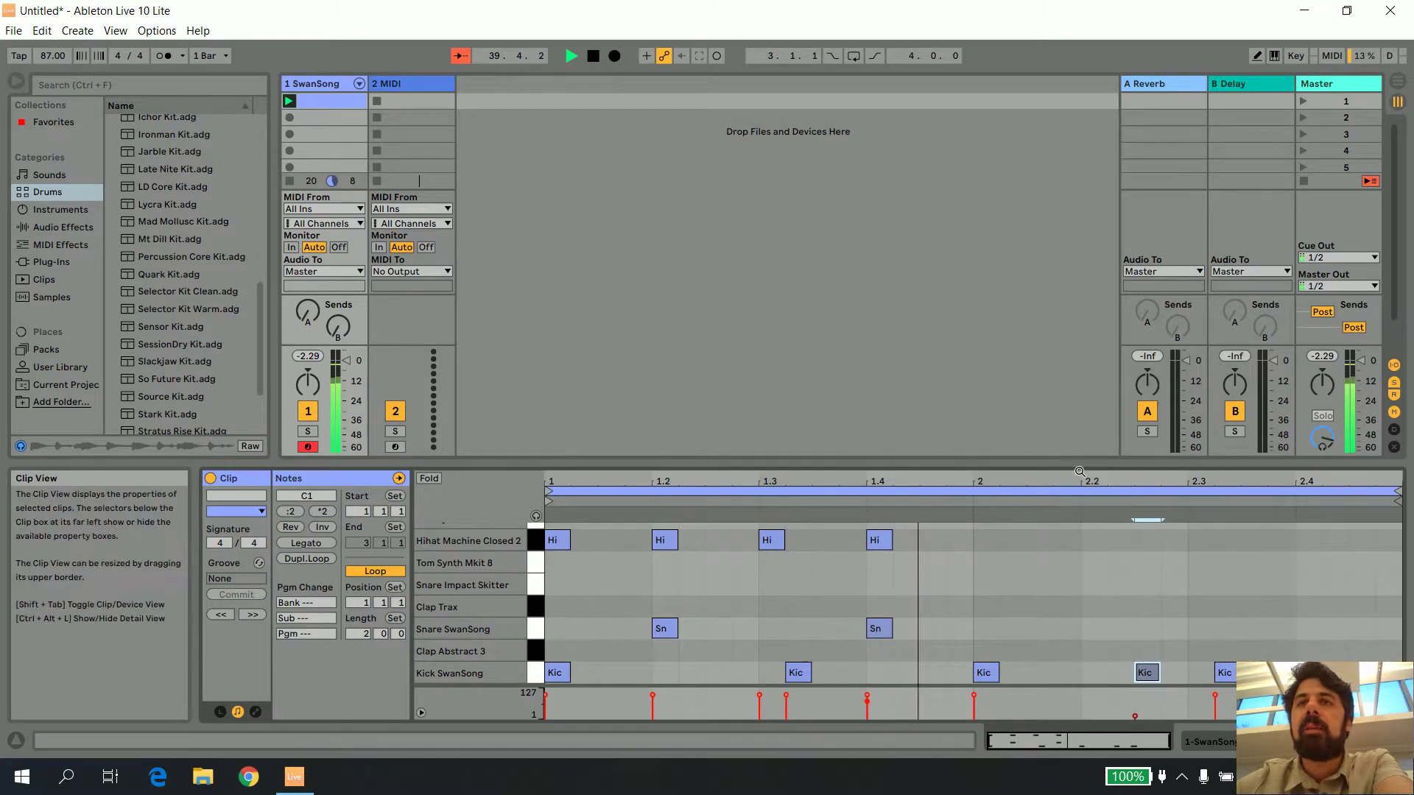
Fill the second bar with Snare SwanSong notes on beats 2 and 4 and Hihat Machine Closed 2 notes on all four beats
double_click(1098, 629)
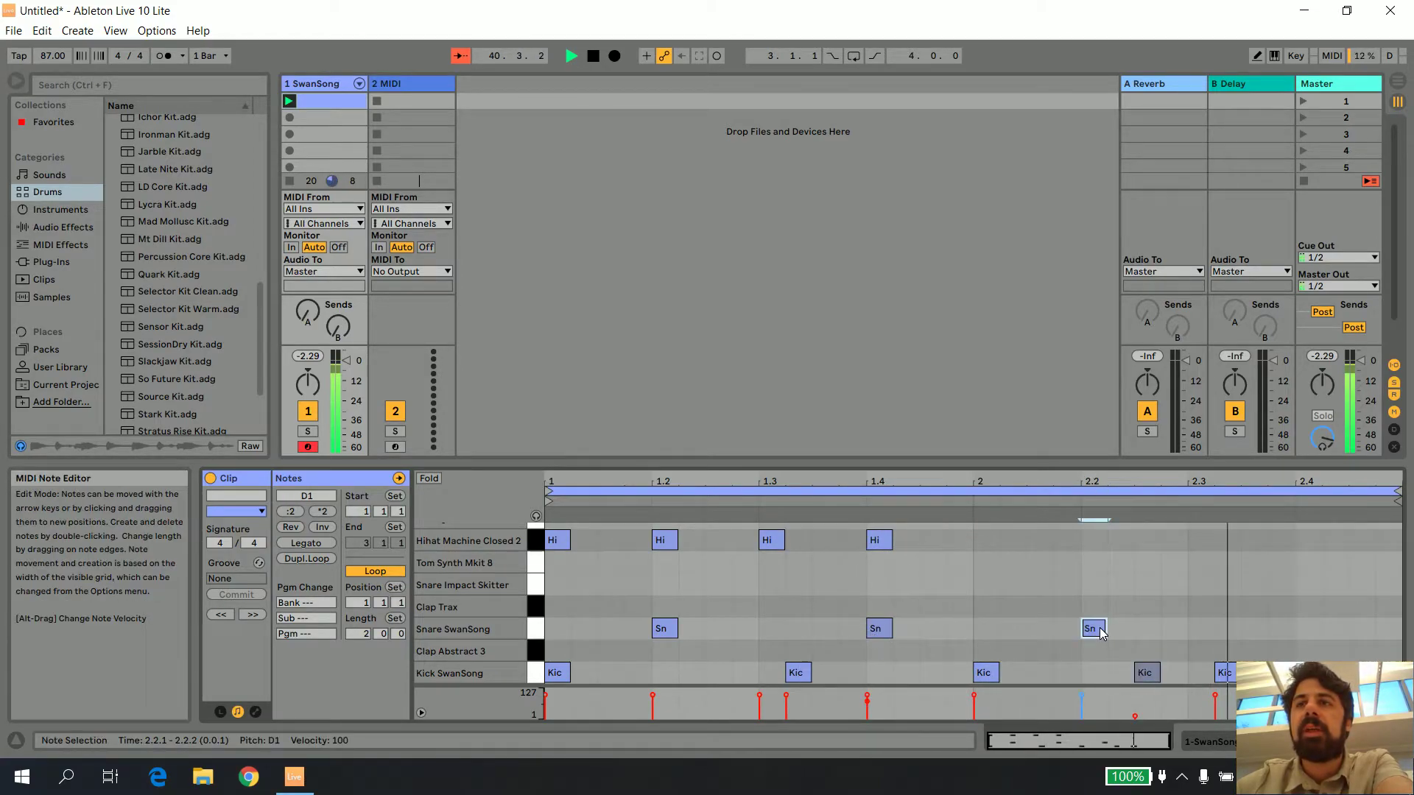
double_click(1315, 629)
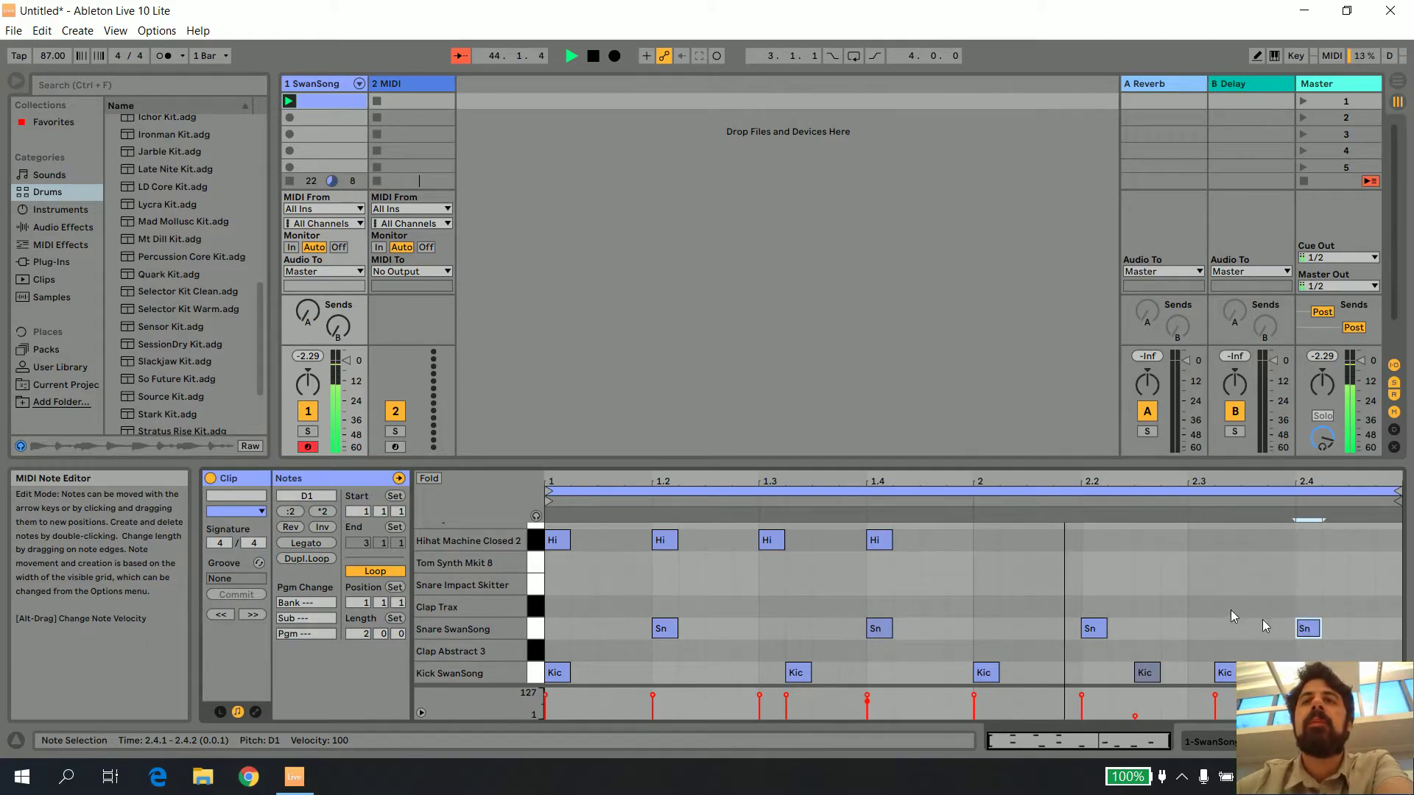
double_click(987, 540)
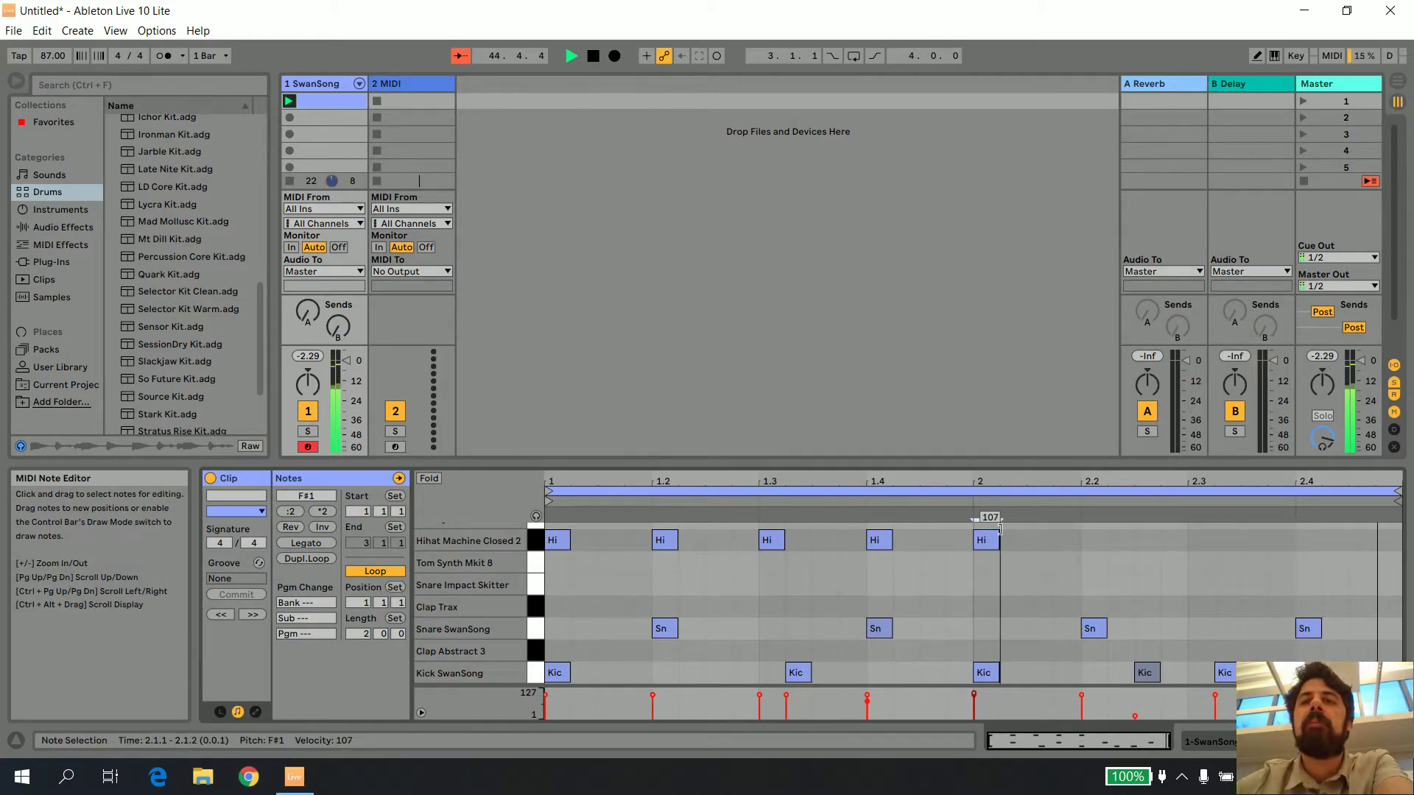
double_click(1096, 543)
double_click(1197, 541)
double_click(1308, 540)
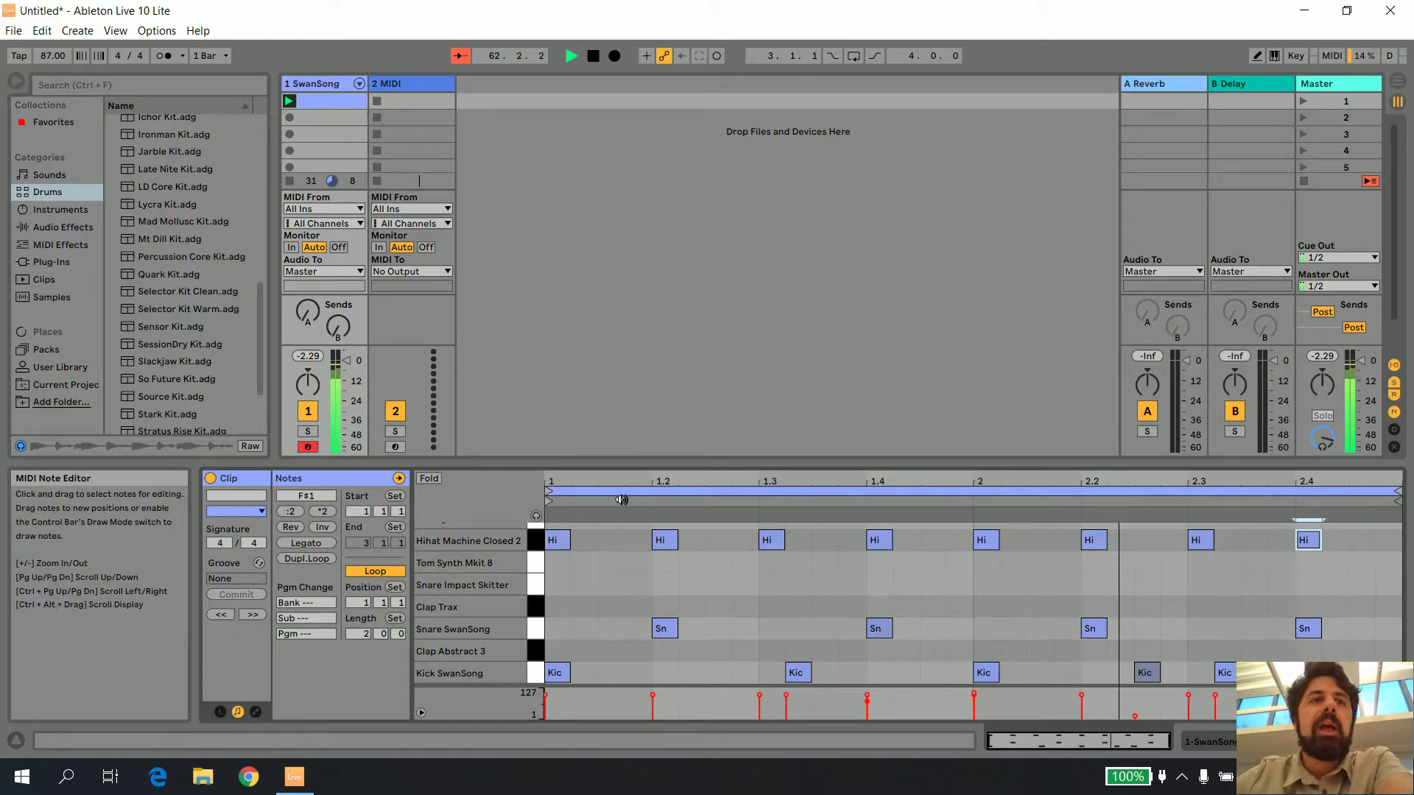
Load the Percussion Core Kit onto the second MIDI track
left_click(419, 85)
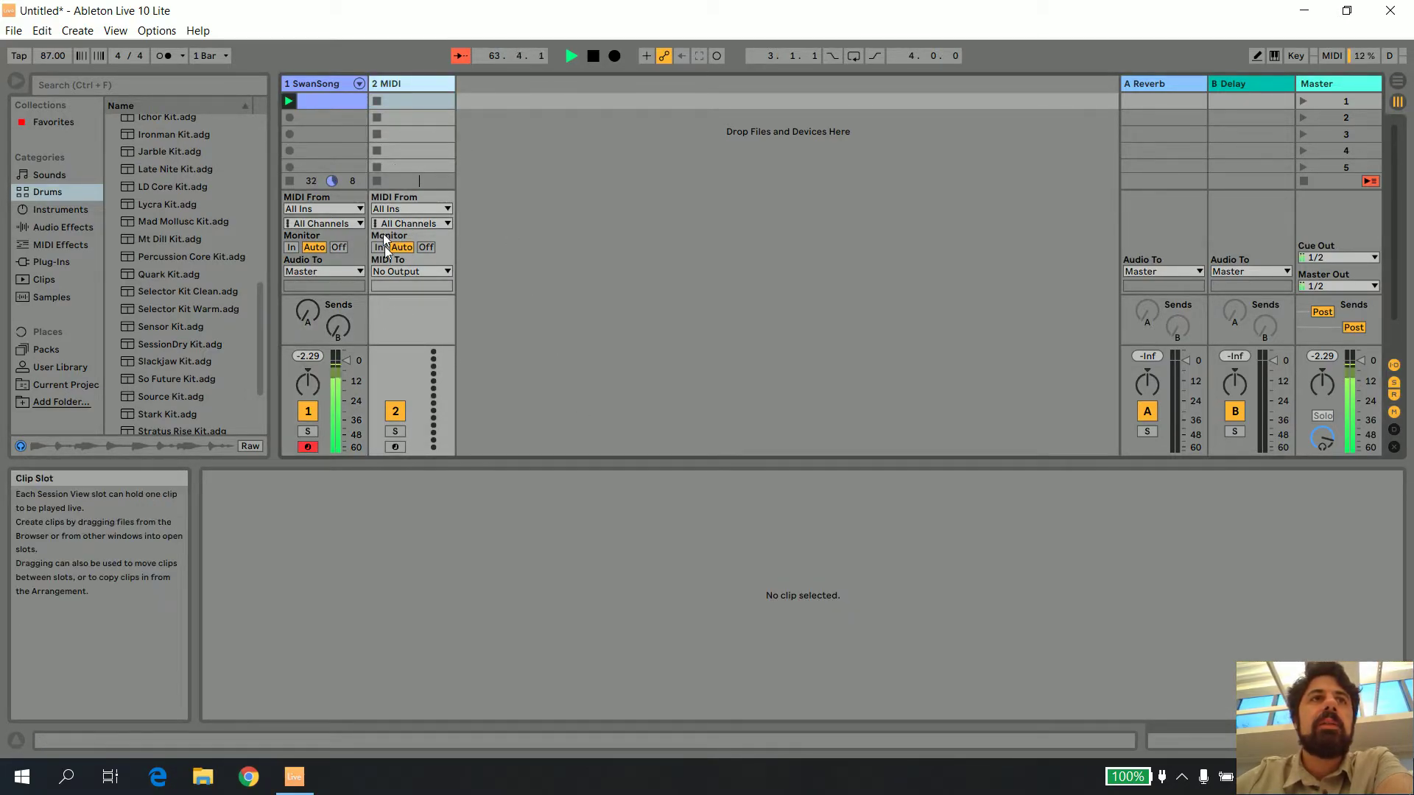
left_click(204, 257)
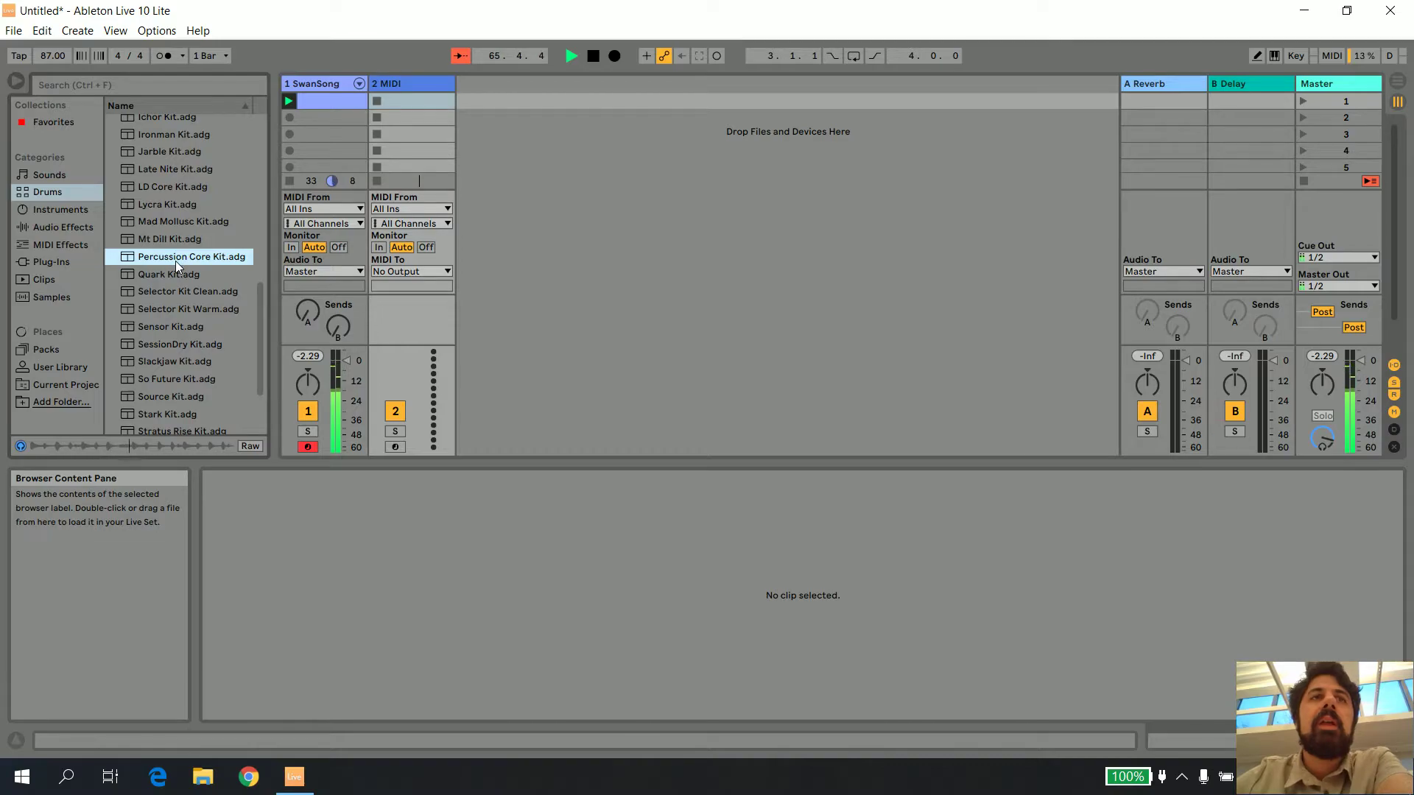
left_click_drag(177, 264, 414, 102)
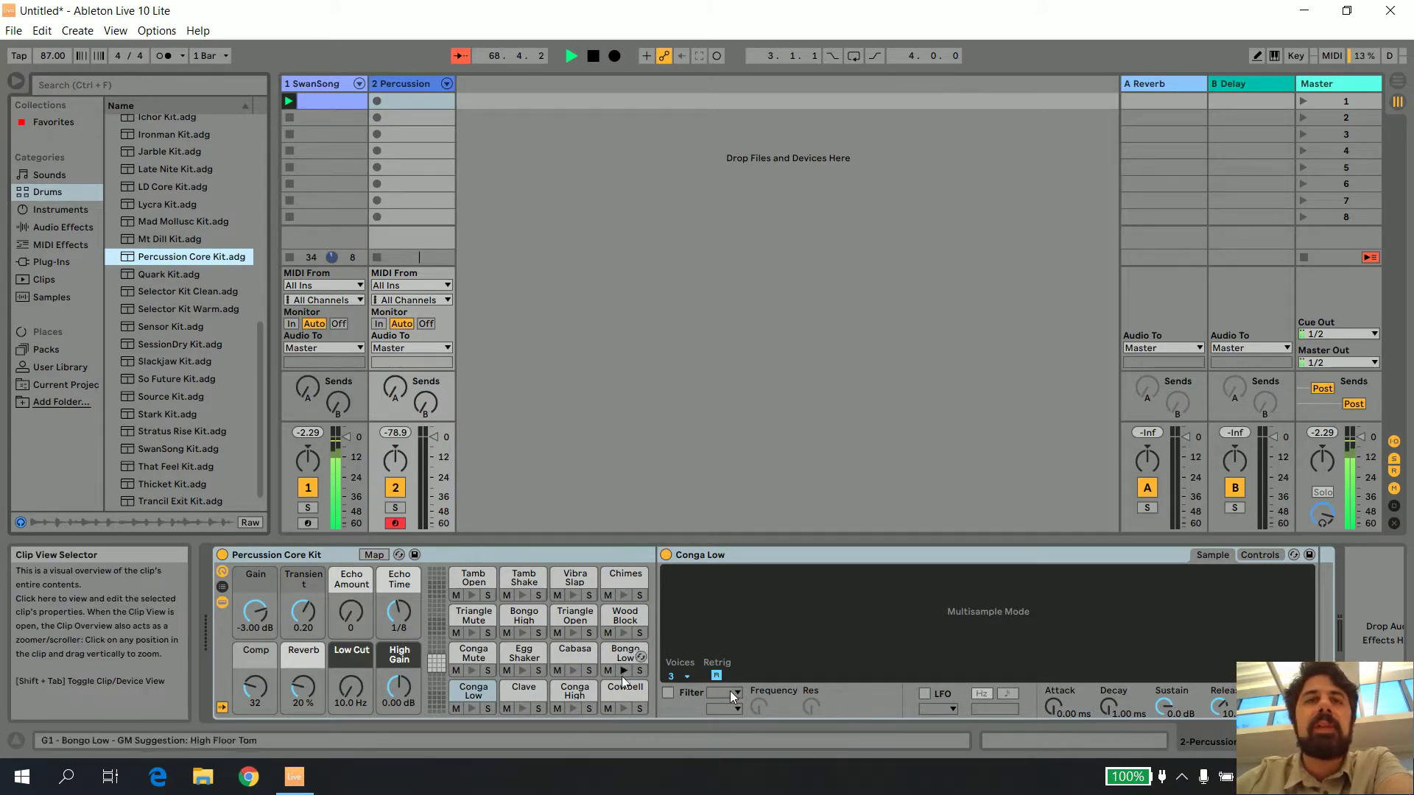
Audition the Tamb Open, Vibra Slap, Triangle Open and Bongo Low pads of the Percussion Core Kit
left_click(472, 594)
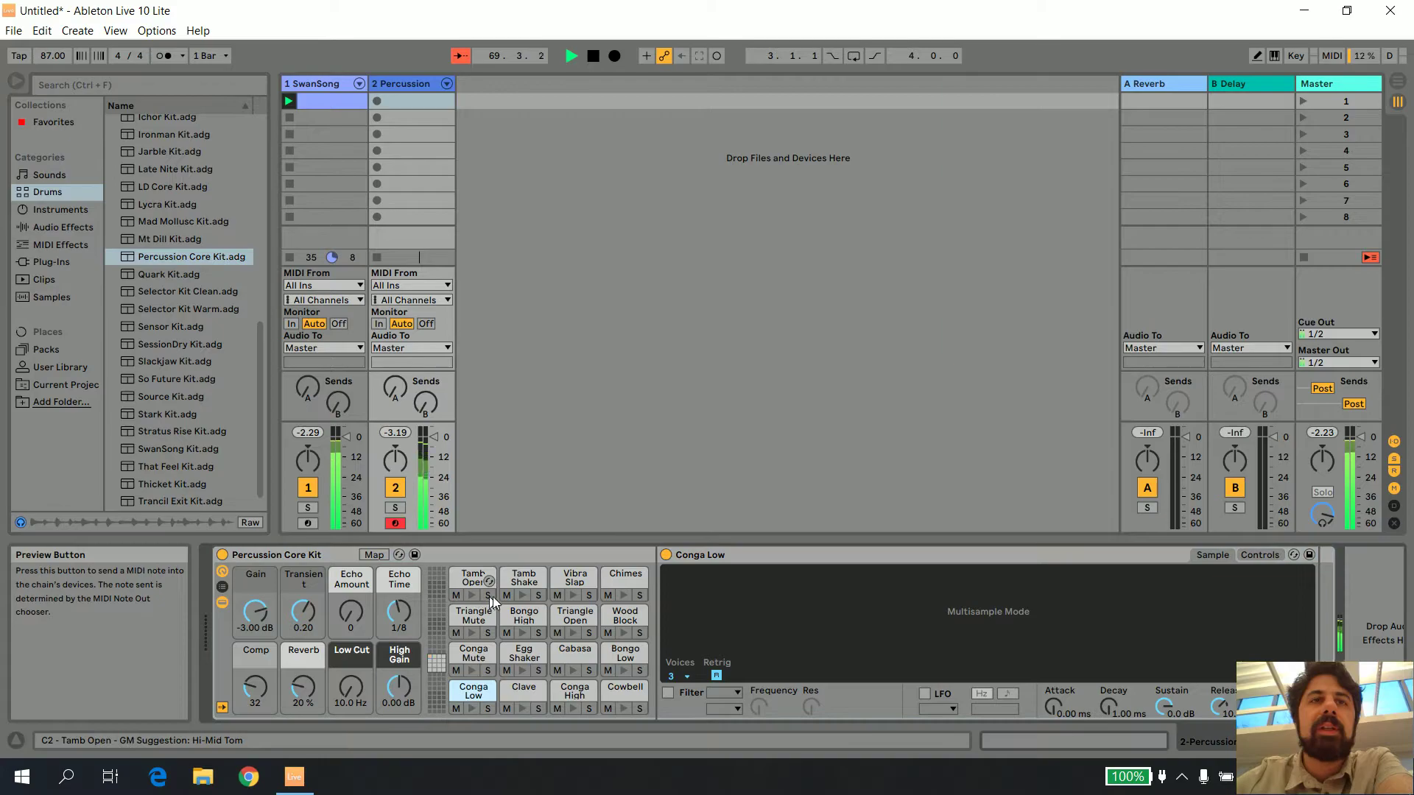
left_click(574, 594)
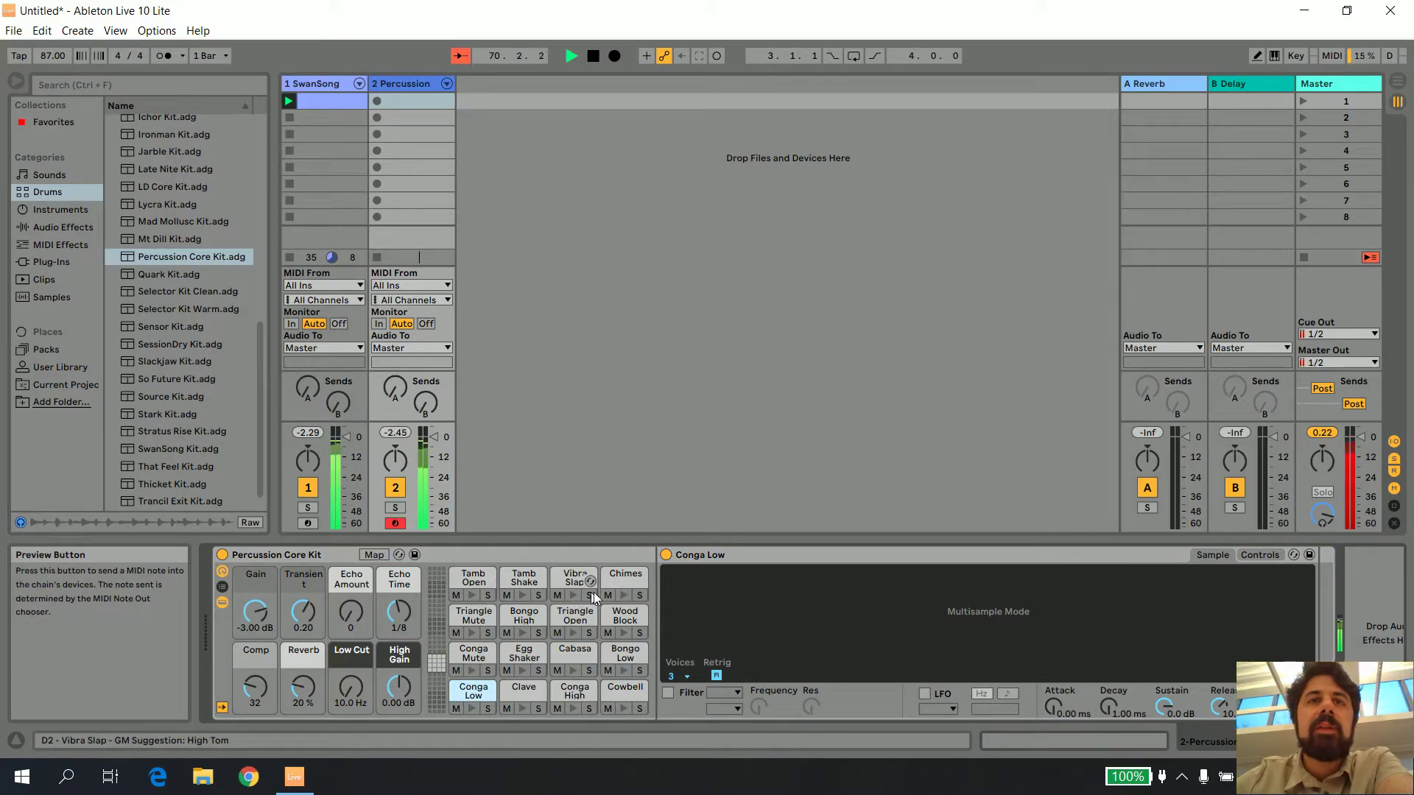
left_click(573, 632)
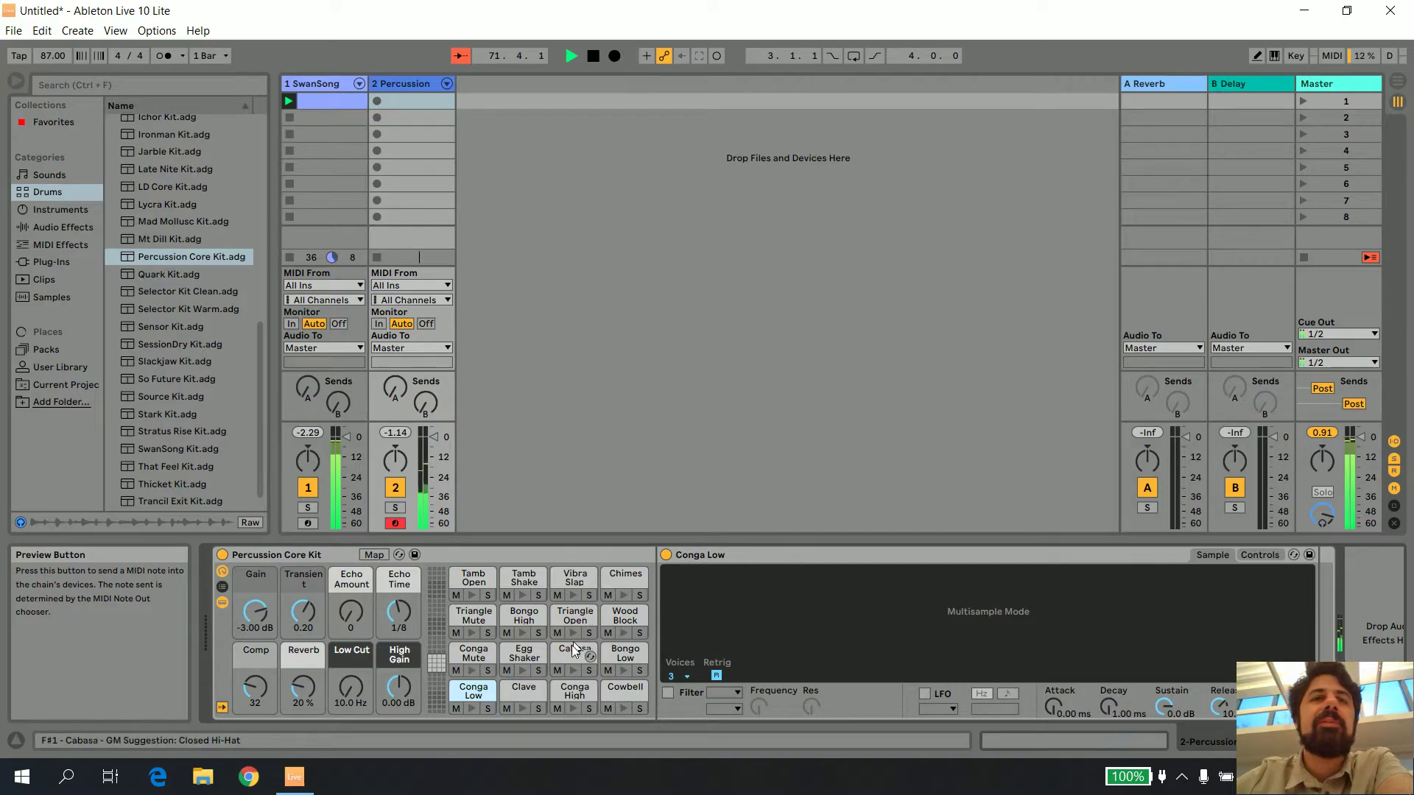
left_click(624, 670)
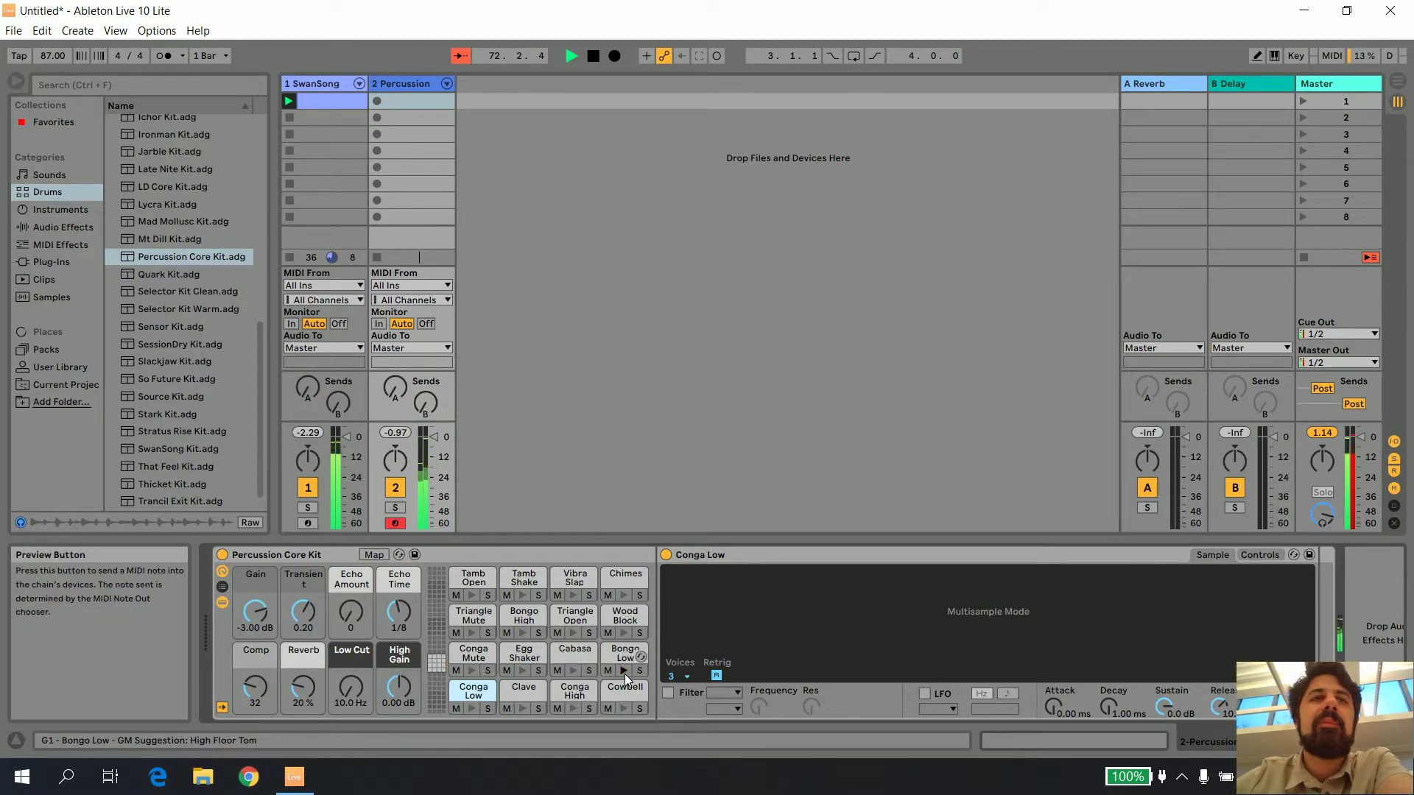
Preview the Quark, Ichor and Formaggio 2 drum kits in the browser
left_click(171, 273)
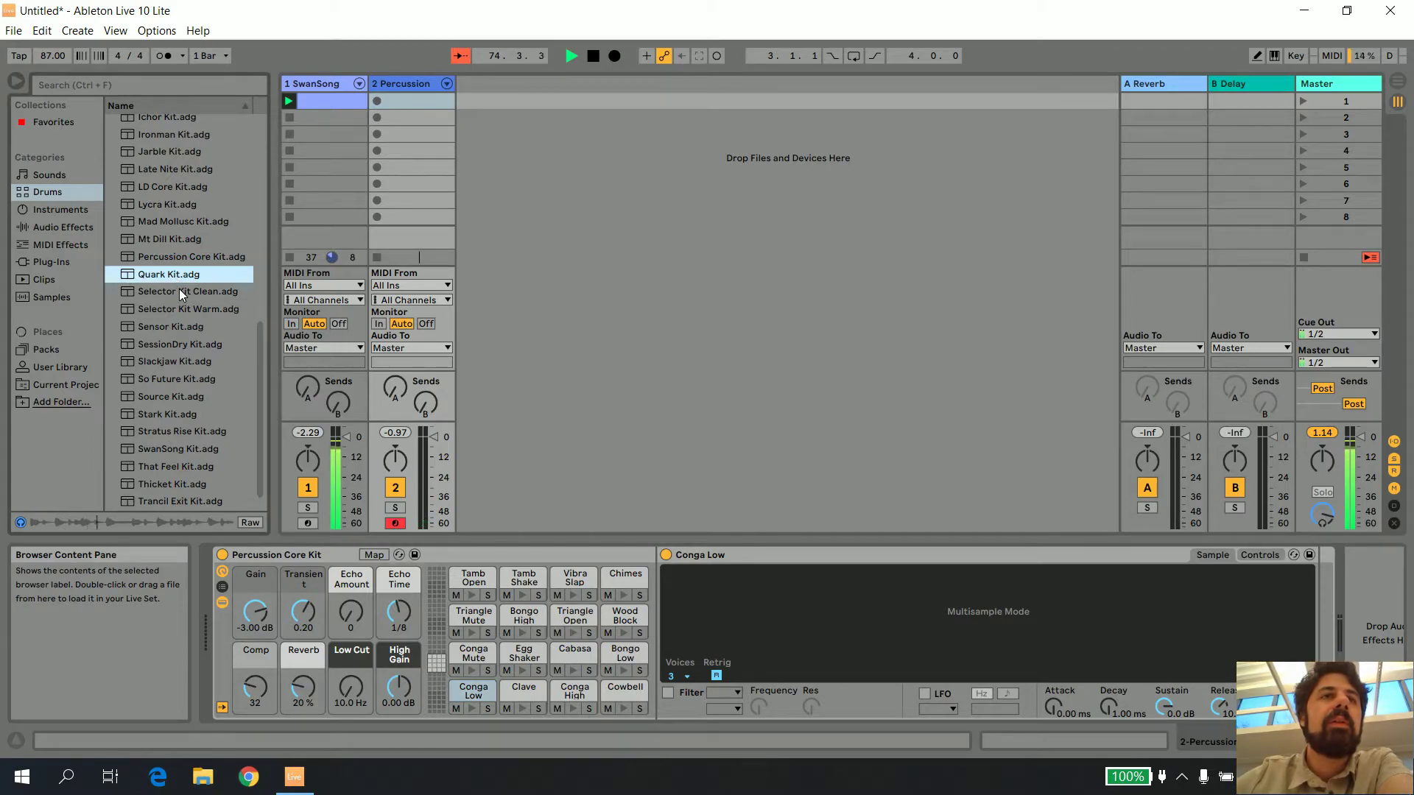
scroll(169, 194, "up", 4)
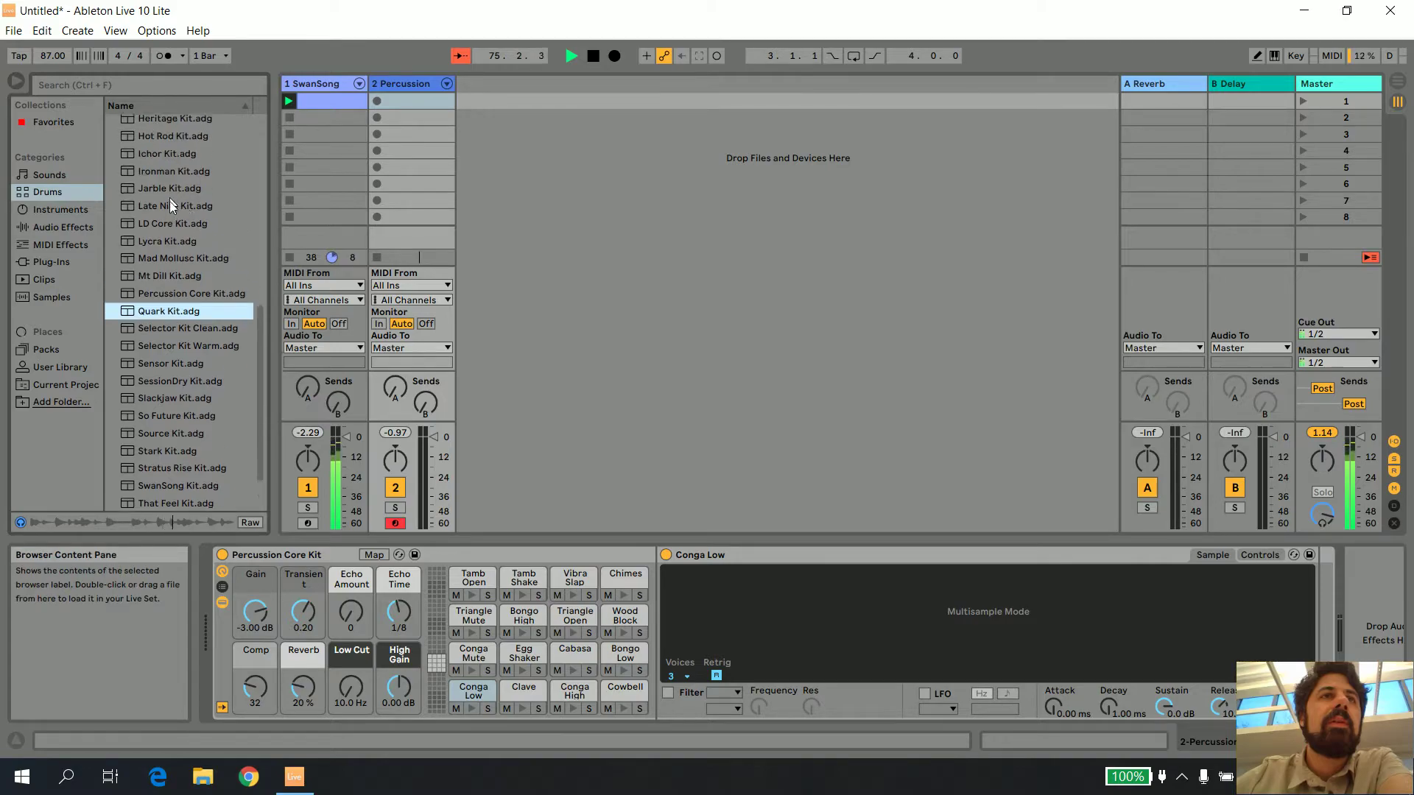
left_click(168, 192)
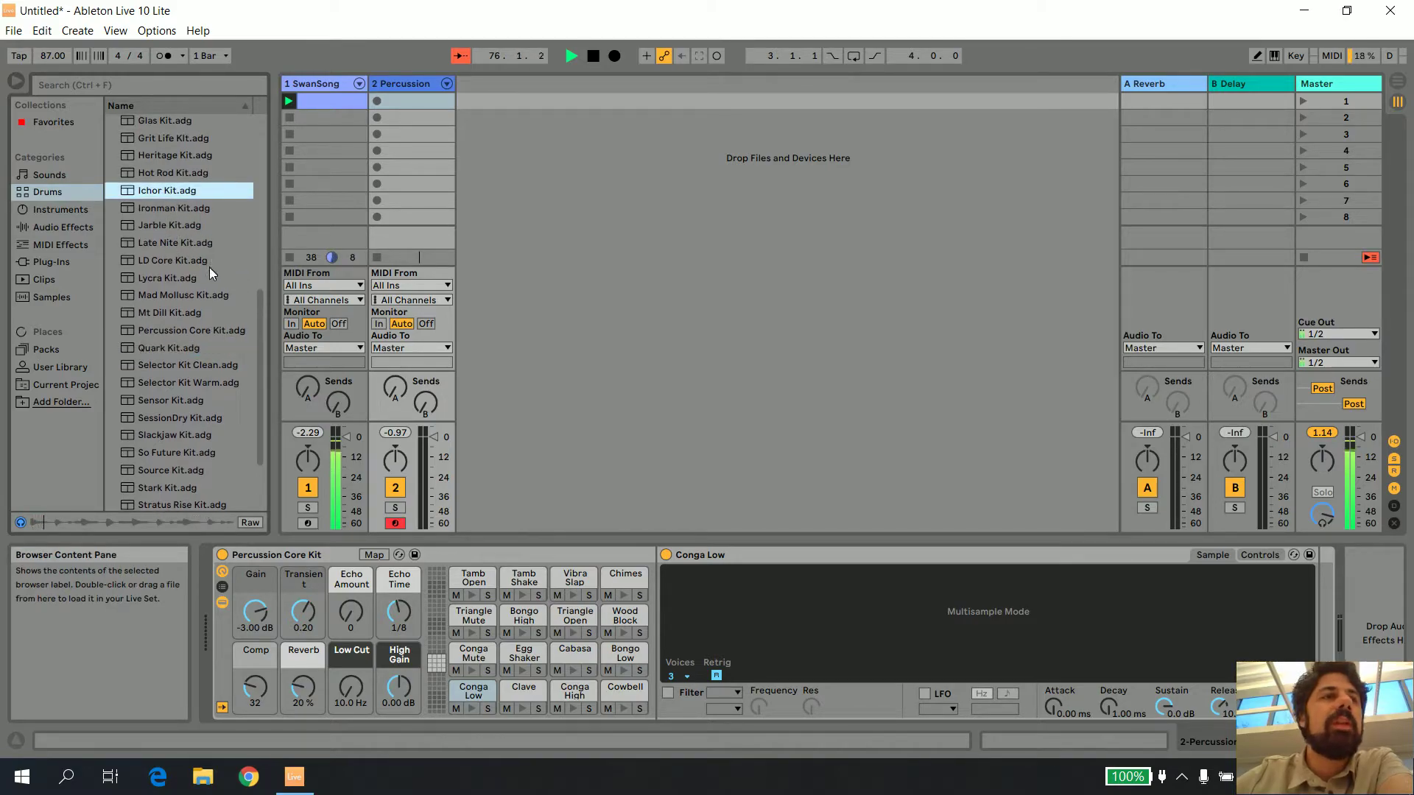
scroll(205, 214, "up", 5)
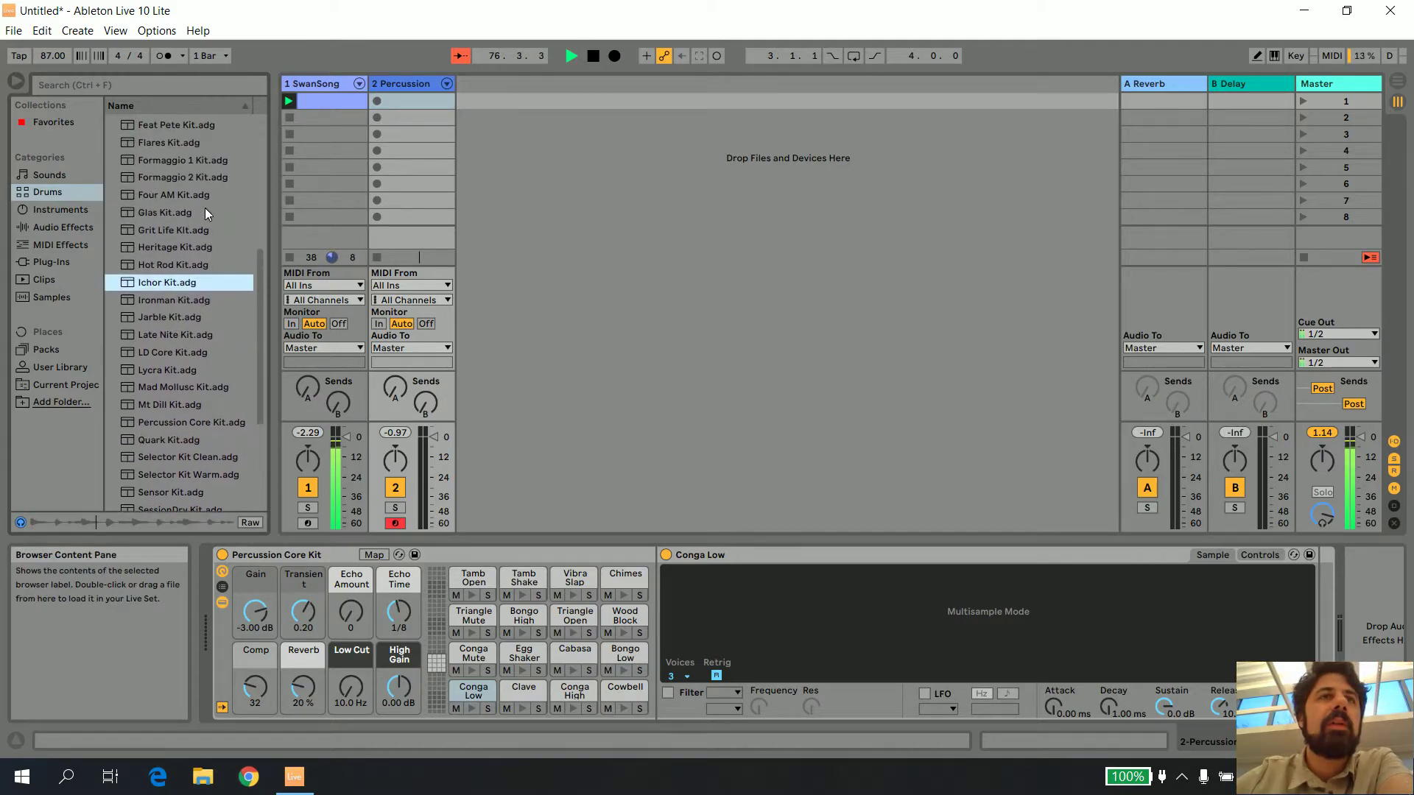
left_click(182, 178)
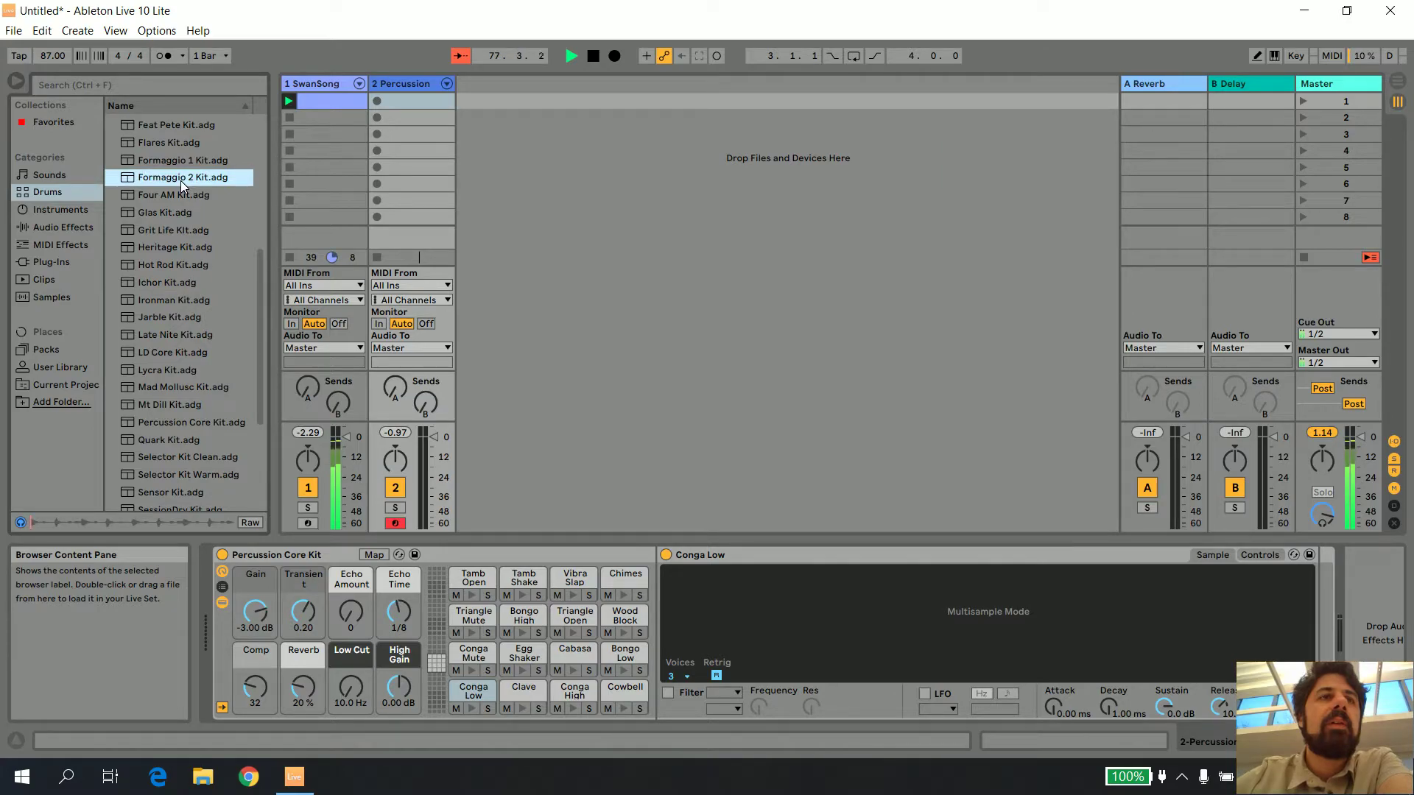
Stop the SwanSong clip and preview the Crystal Clear, Coral and Clint West drum kits
left_click(290, 256)
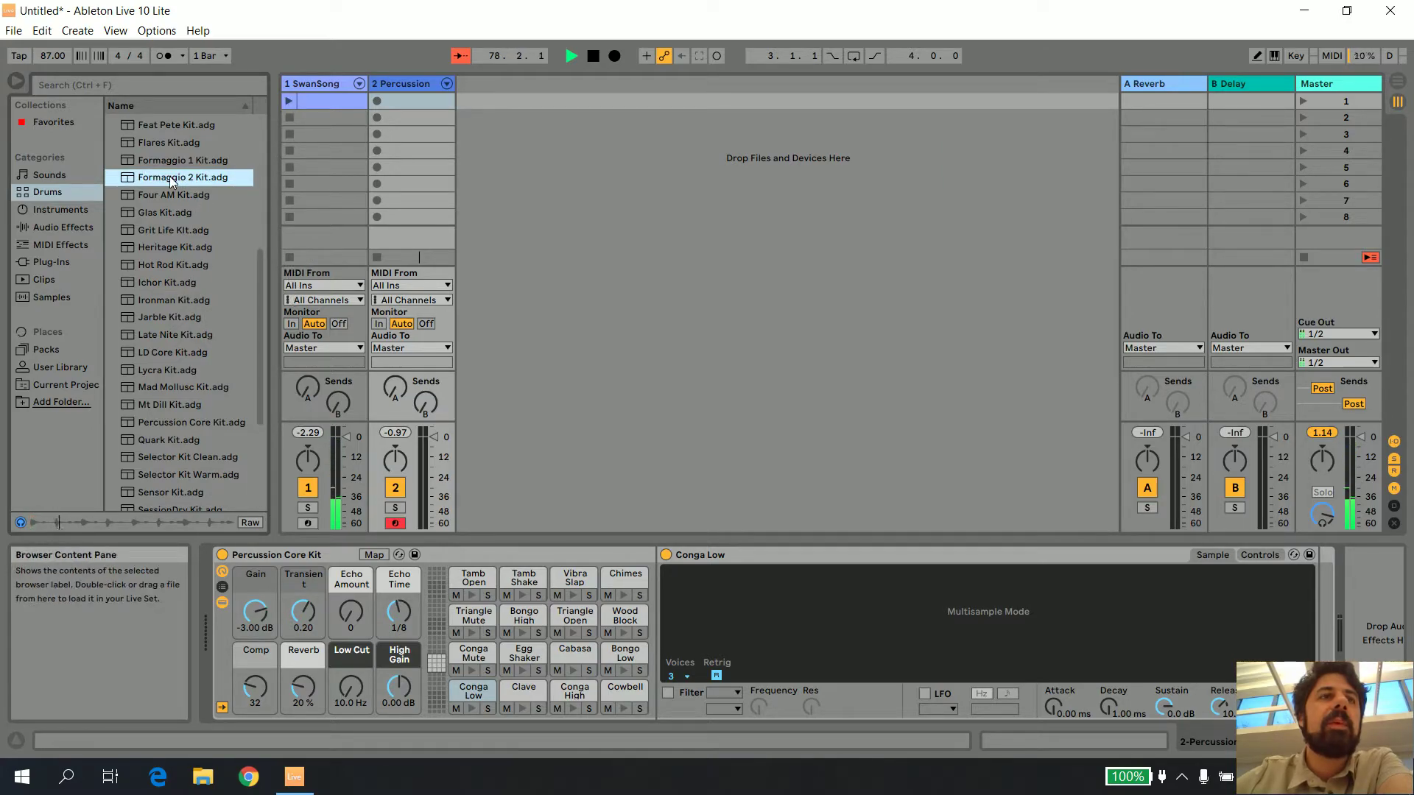
scroll(186, 179, "up", 5)
left_click(168, 182)
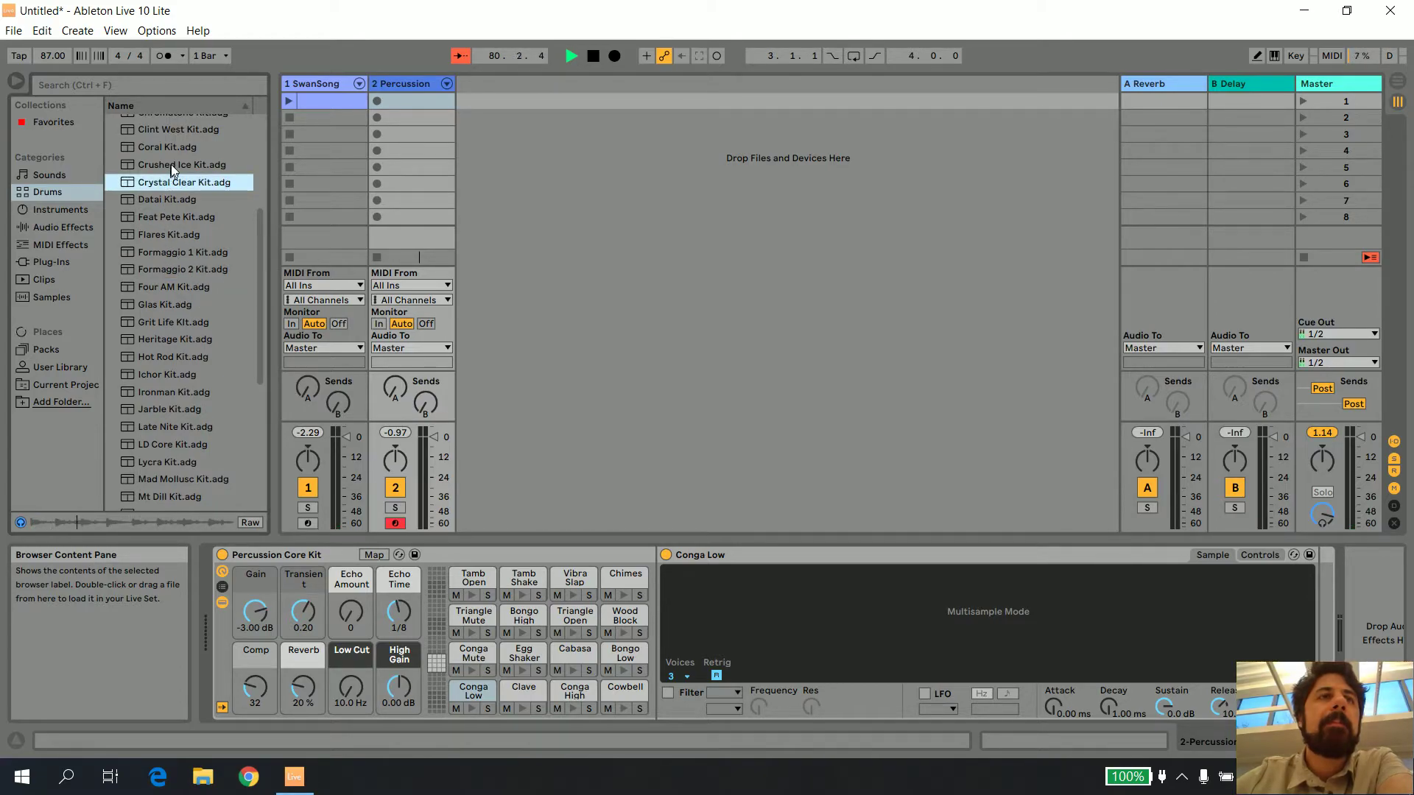
left_click(175, 150)
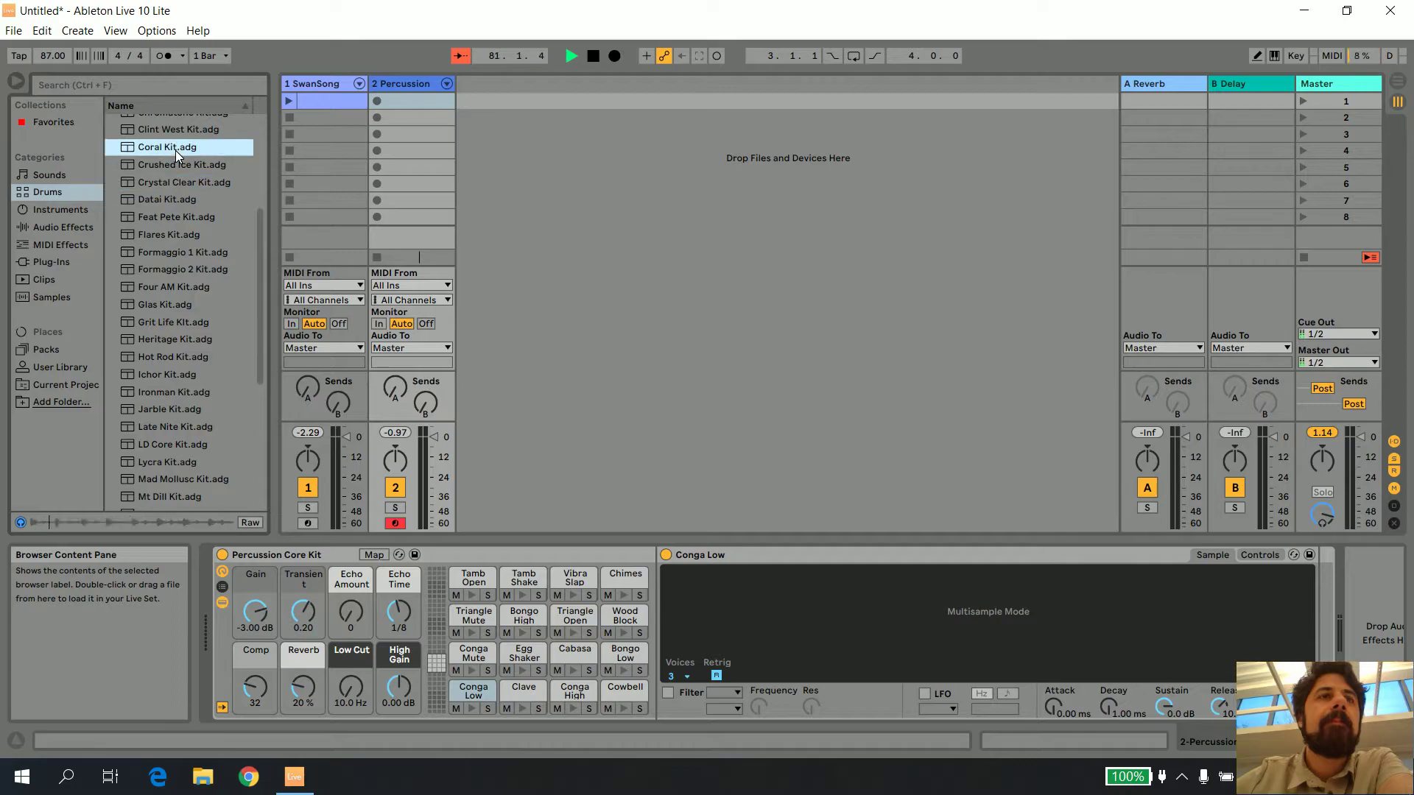
scroll(175, 150, "up", 4)
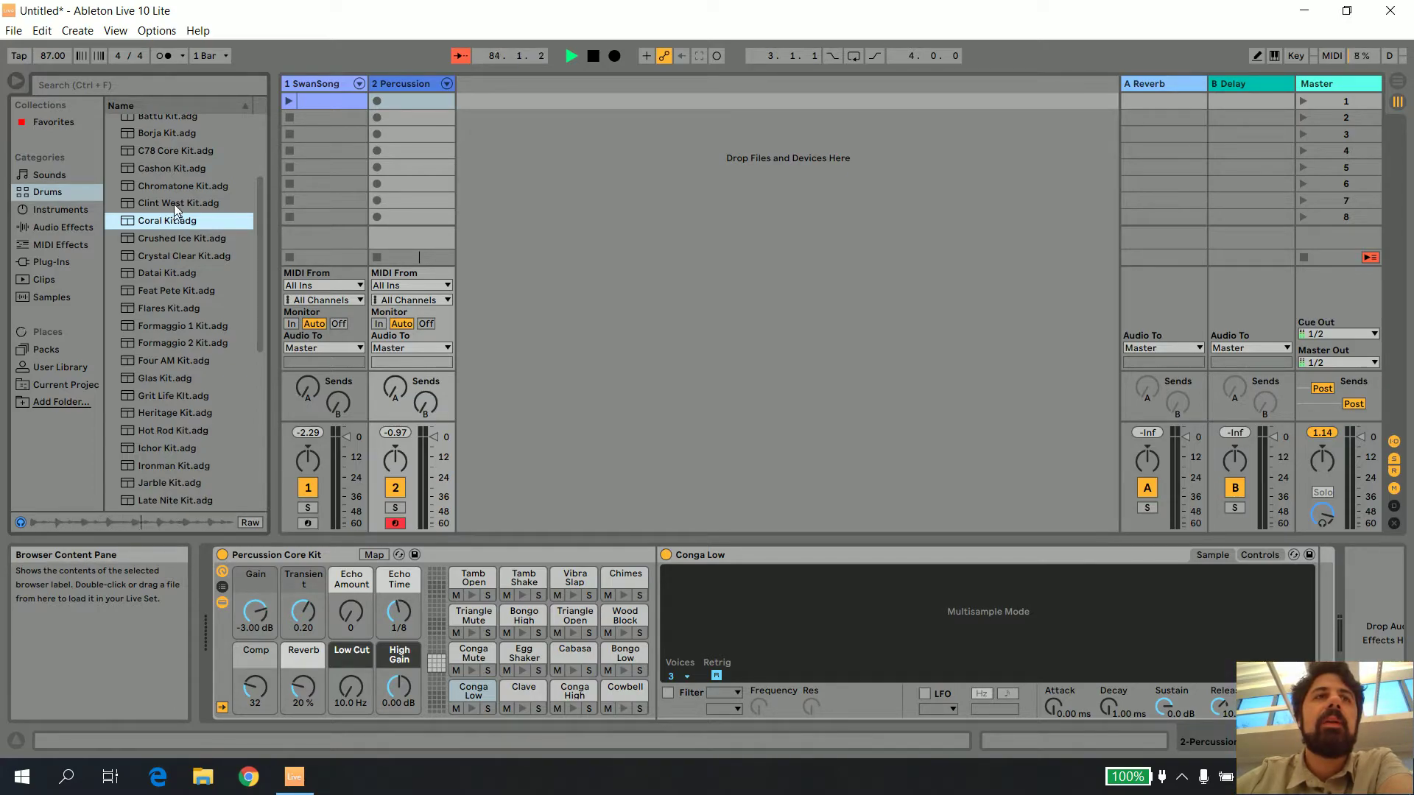
left_click(178, 204)
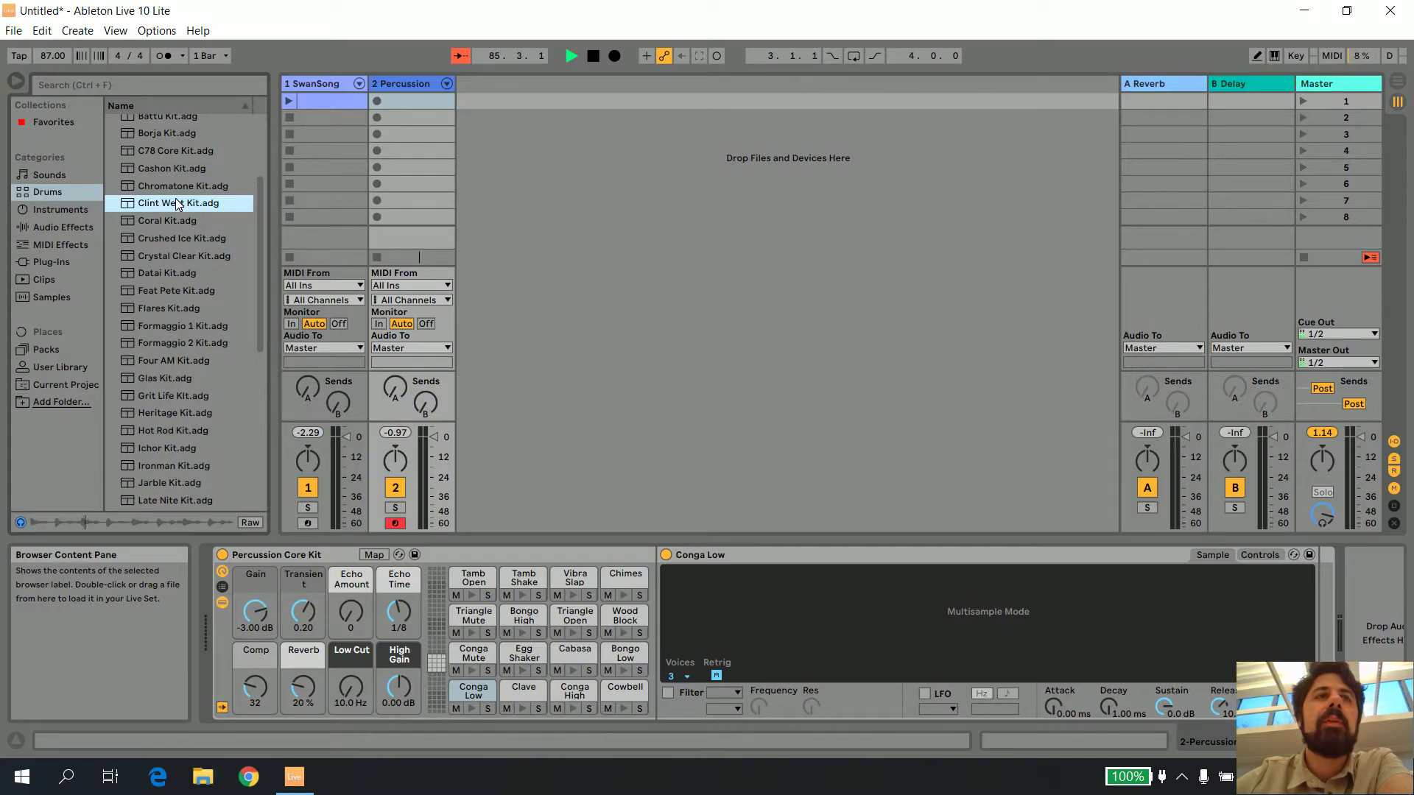
Replace the second track's kit with the Cashon Kit and create an empty MIDI clip in its first slot
left_click(183, 170)
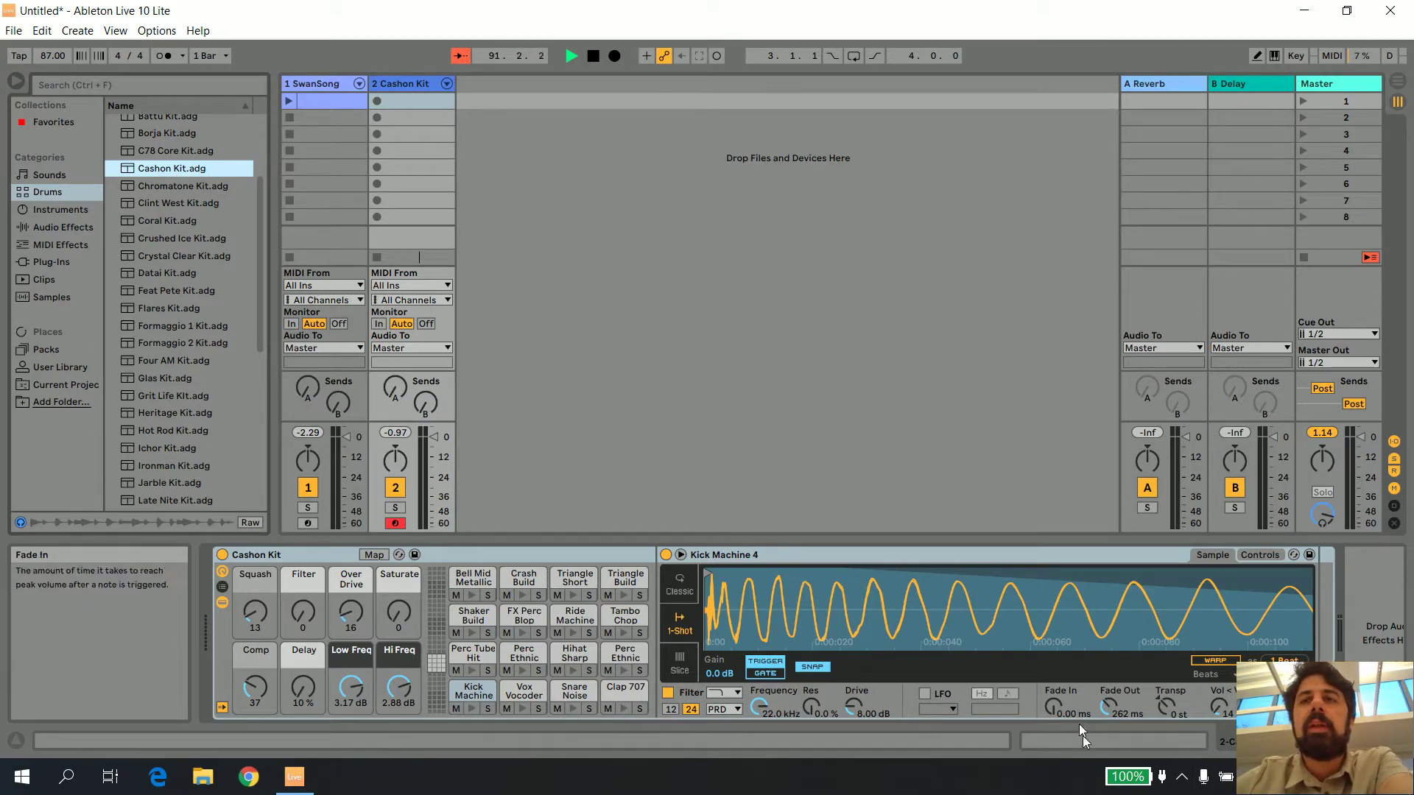
double_click(431, 103)
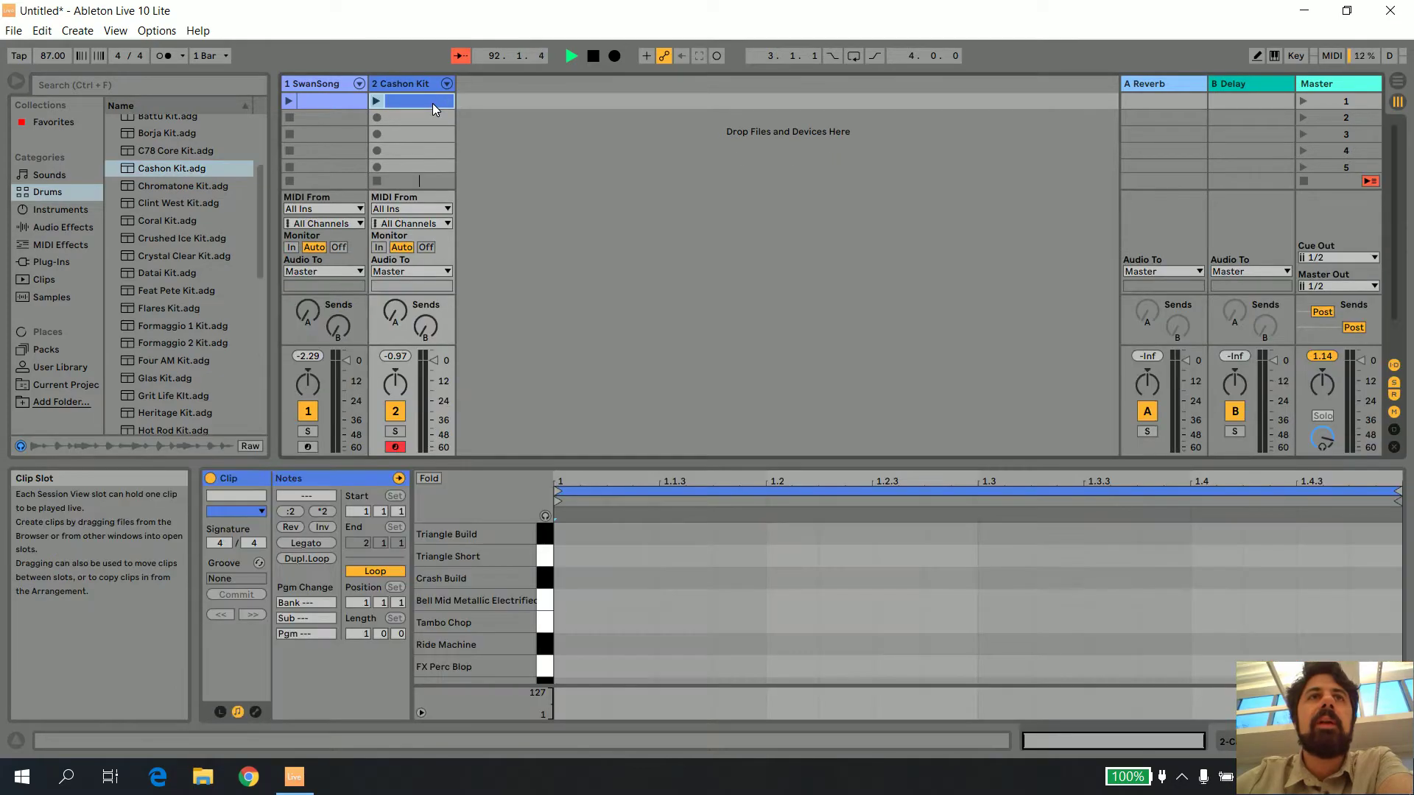
left_click(616, 614)
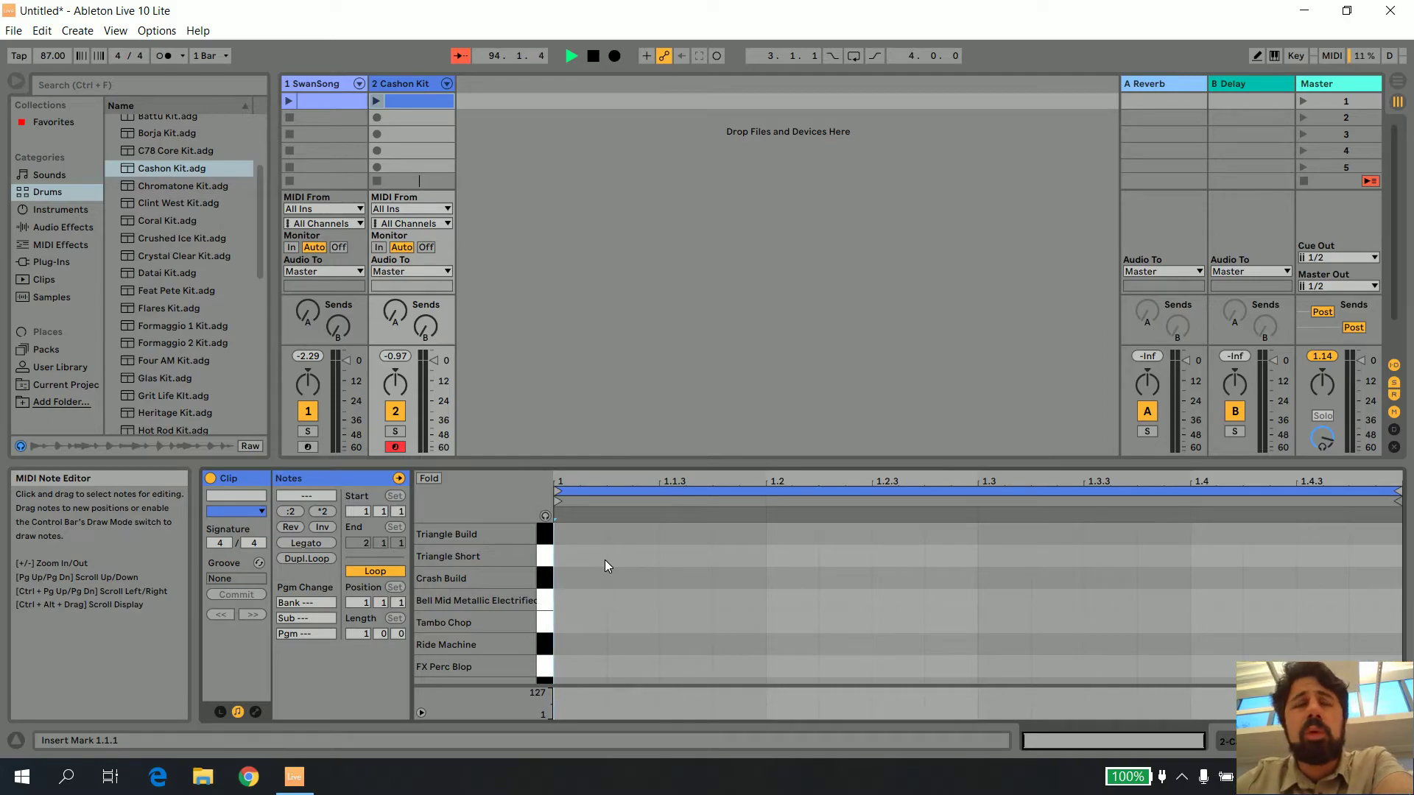
Enable note preview and add Triangle Build notes at 1.1.1, 1.1.2 and 1.1.3, lowering the velocity of the last two
left_click(546, 515)
left_click(545, 537)
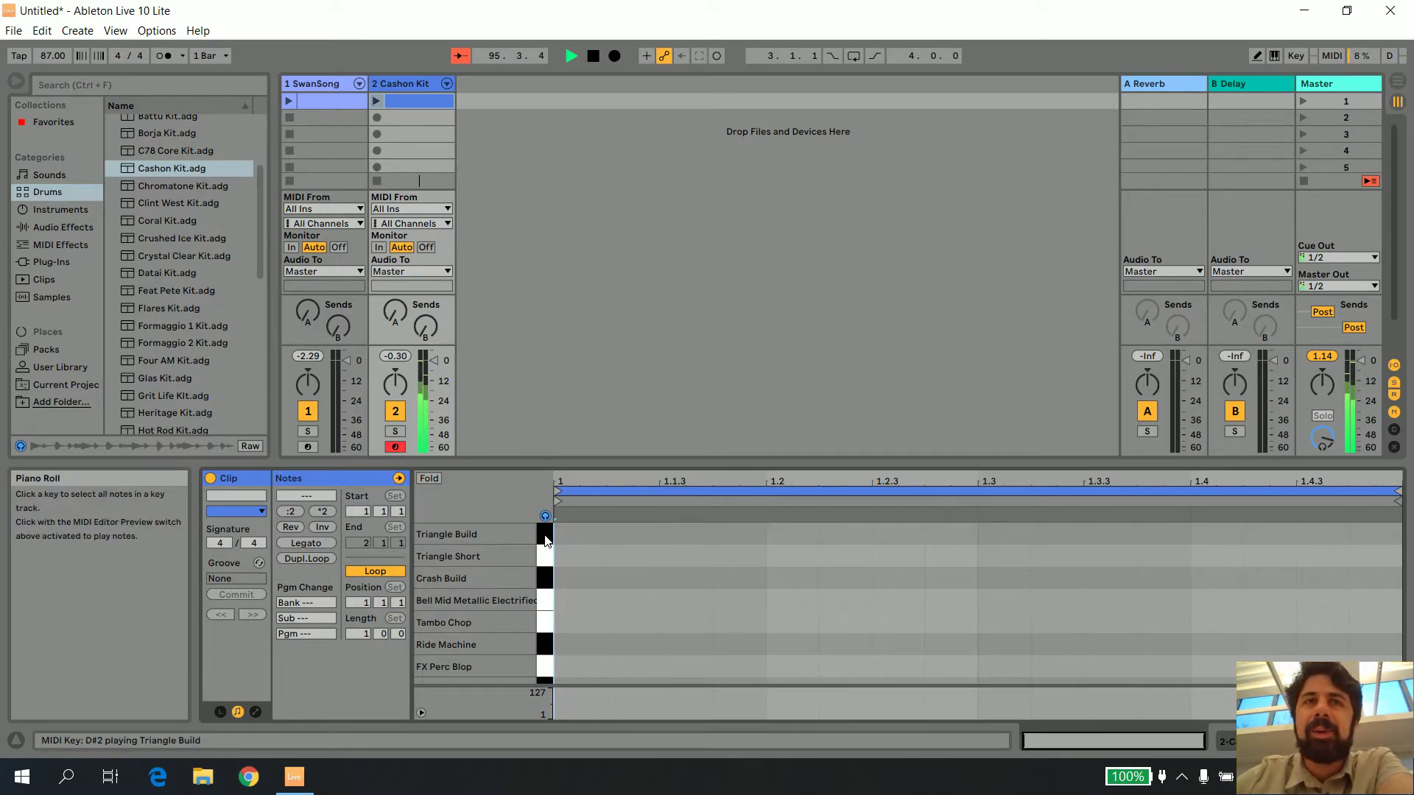
double_click(580, 532)
double_click(634, 536)
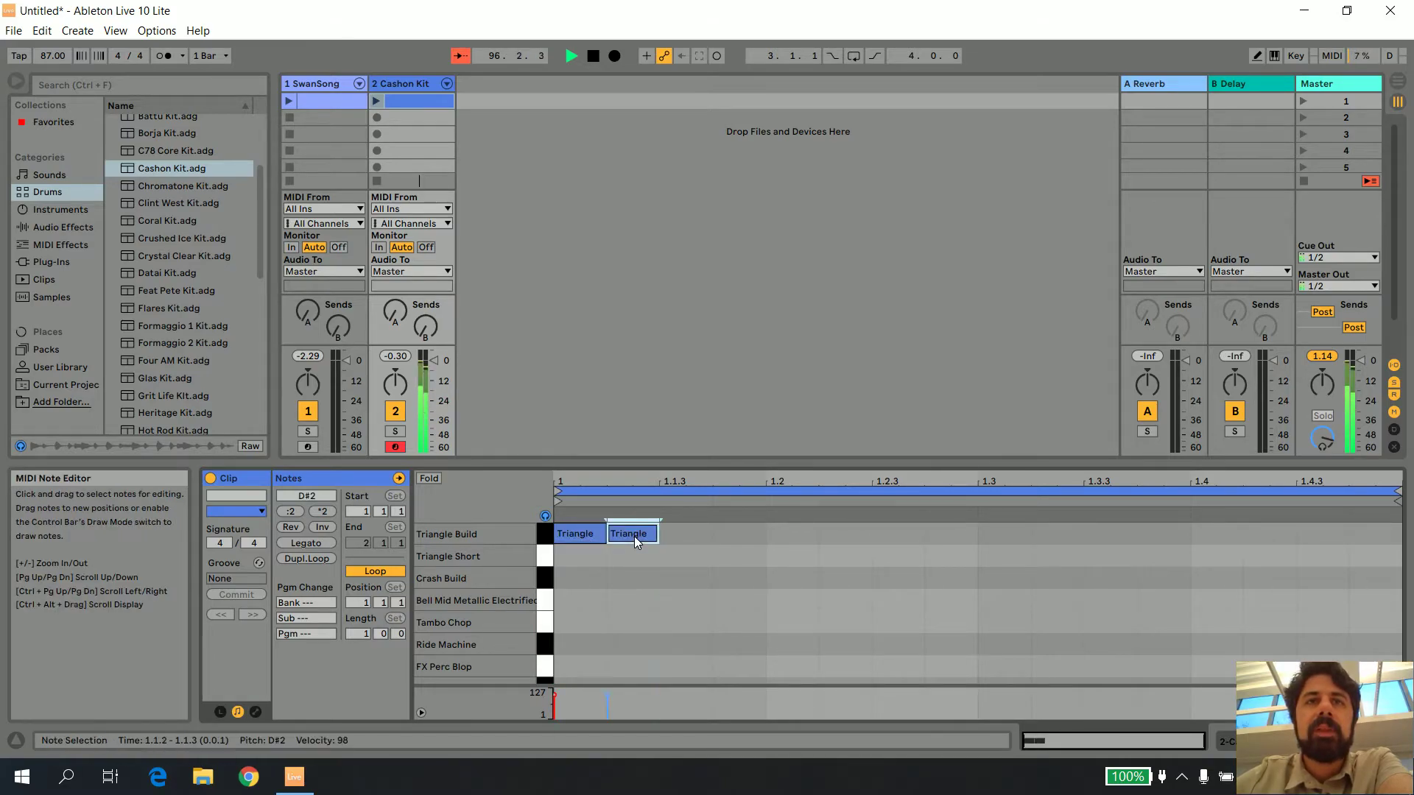
double_click(696, 533)
left_click_drag(608, 702, 659, 709)
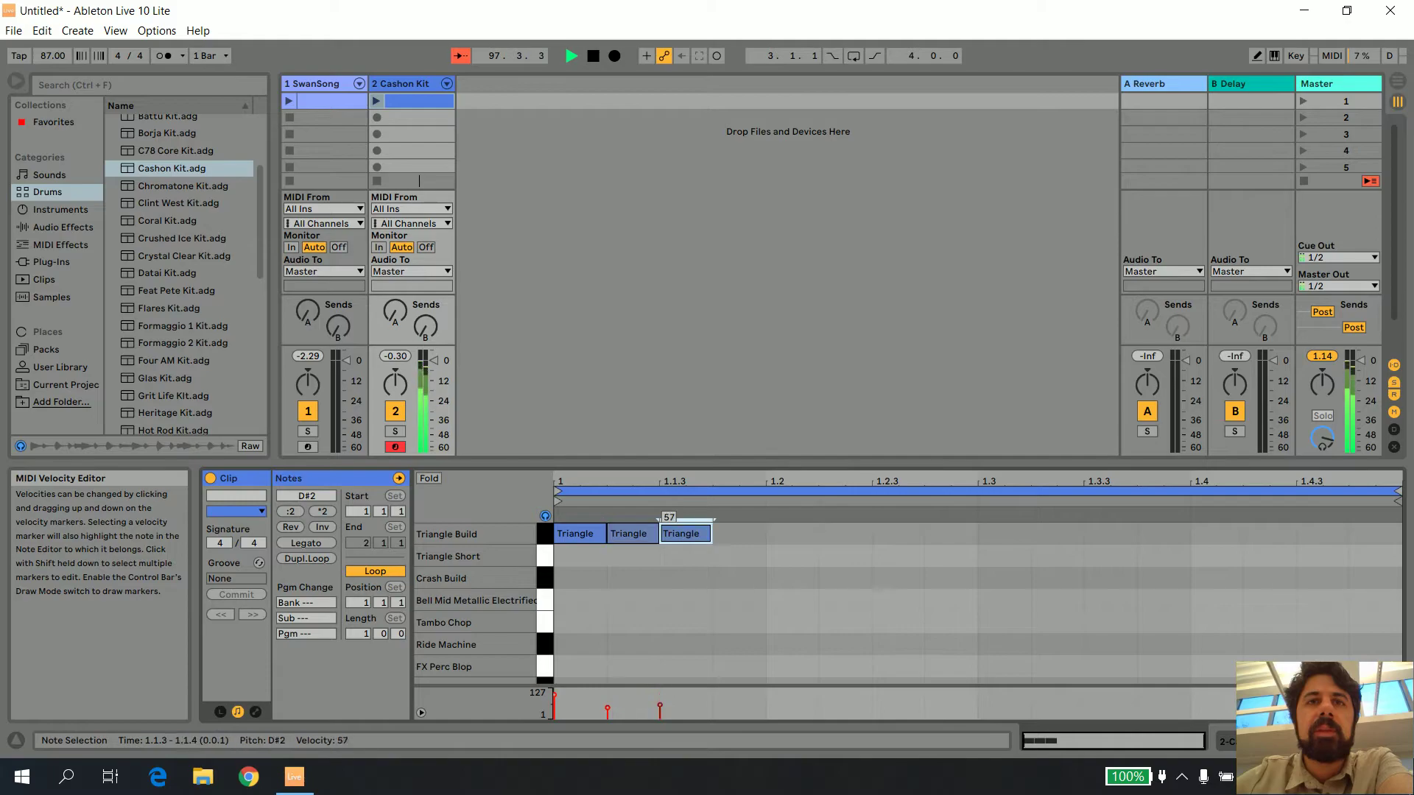
Add Triangle Build notes at 1.2.2, 1.2.3 and 1.2.4, lowering the velocity of the last two, with 43 for the note at 1.2.4
double_click(842, 540)
double_click(898, 536)
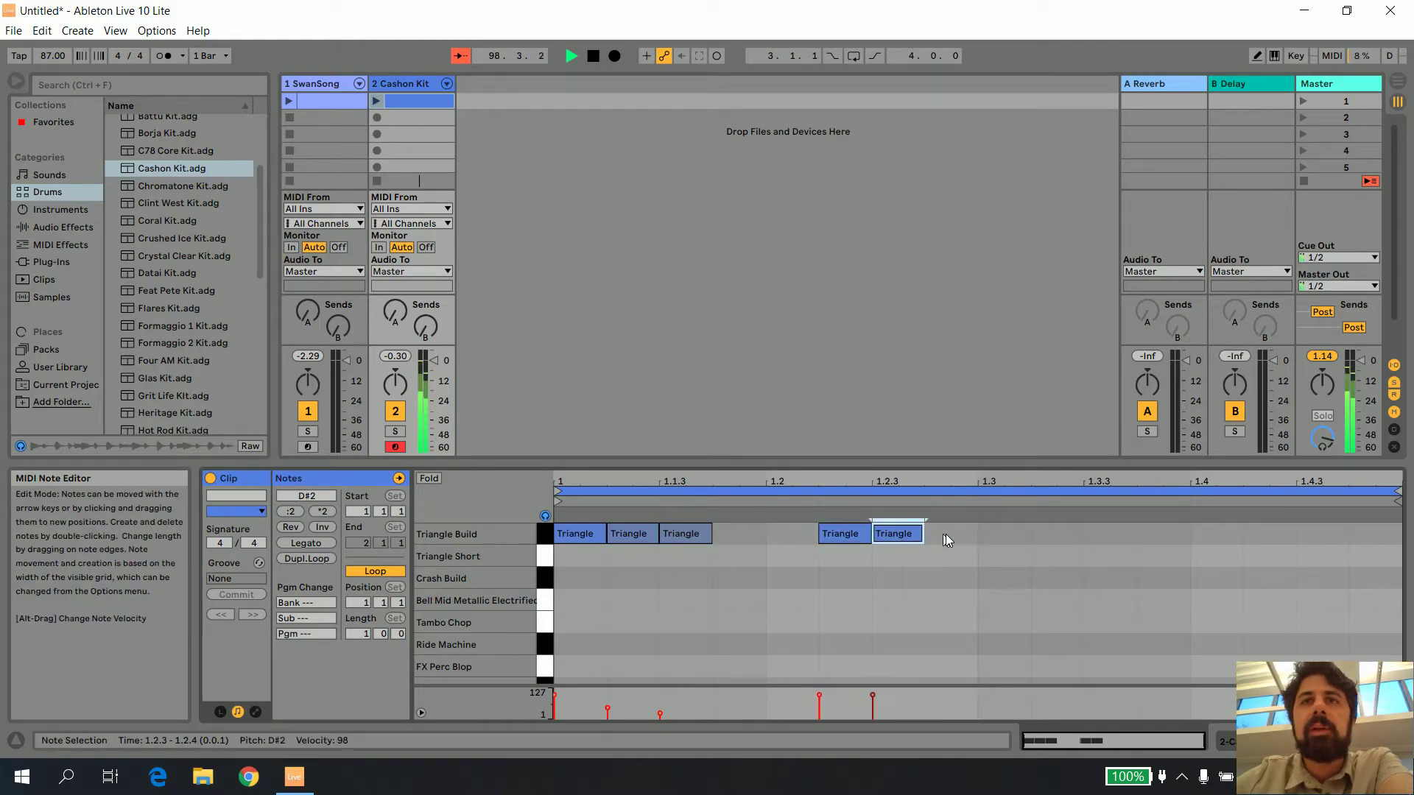
double_click(945, 533)
mouse_move(873, 695)
left_mouse_down()
mouse_move(875, 713)
mouse_move(926, 712)
left_mouse_up()
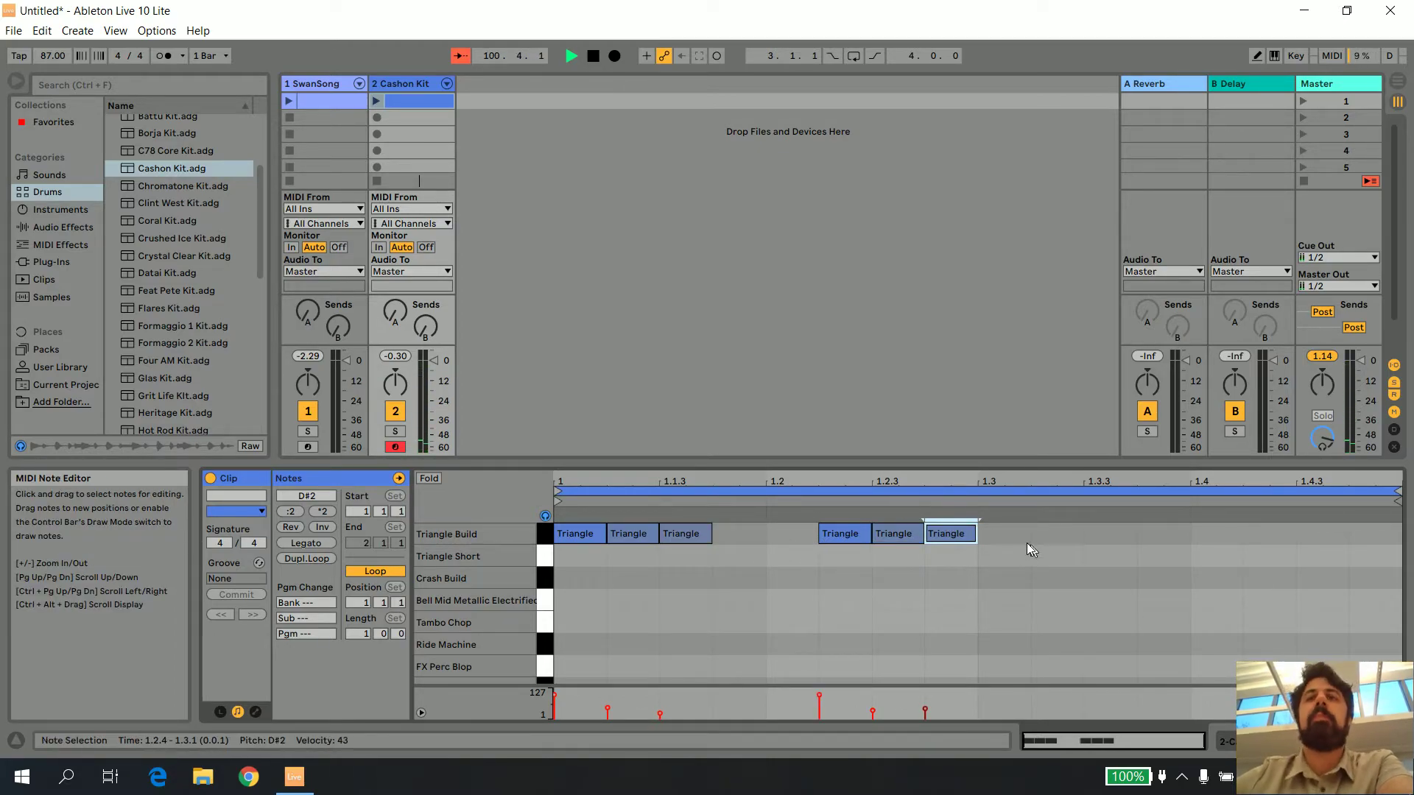
Add Triangle Build notes at 1.3.3, 1.3.4 and 1.4.1, and lower the velocity of the note at 1.3.4 to 57
double_click(1104, 533)
double_click(1167, 534)
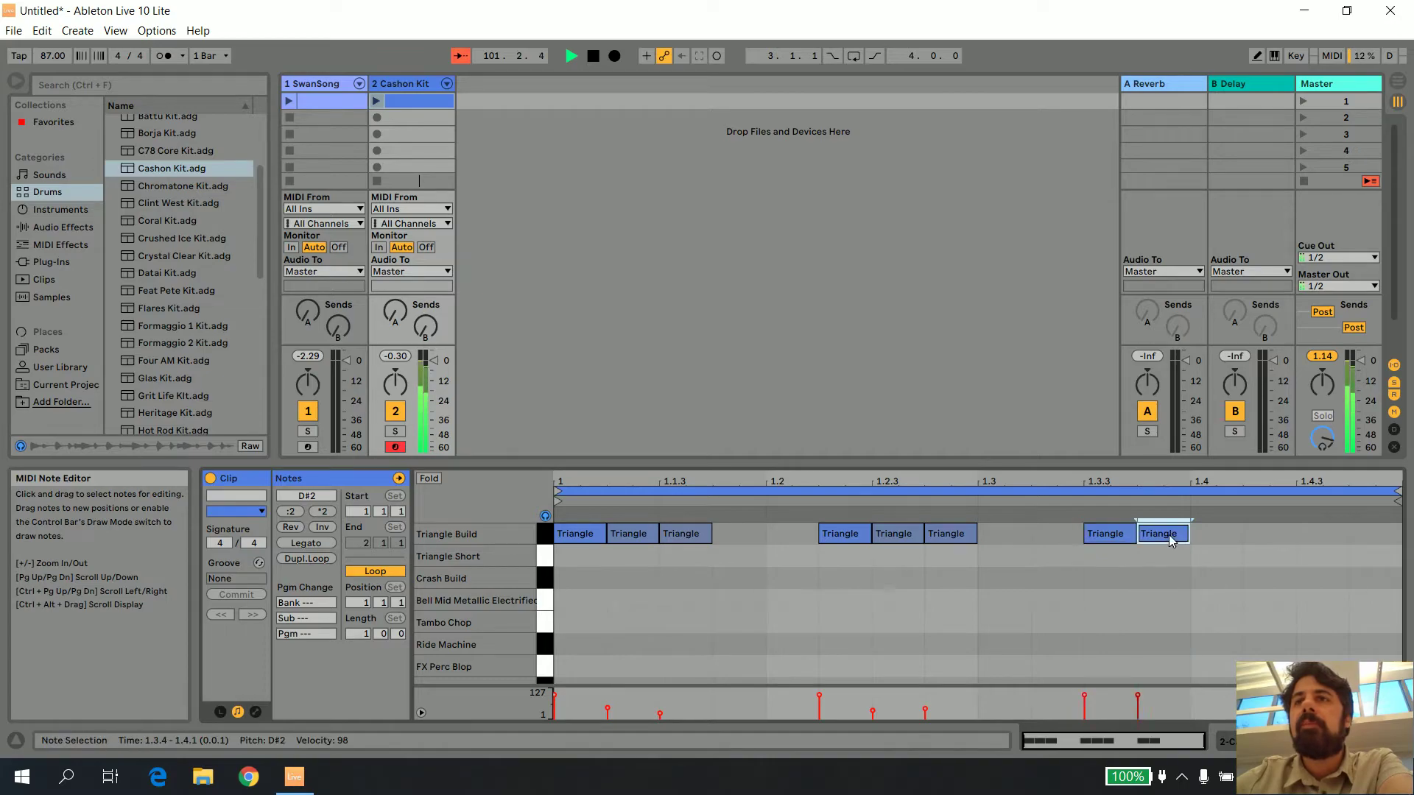
double_click(1216, 533)
left_click_drag(1138, 695, 1138, 705)
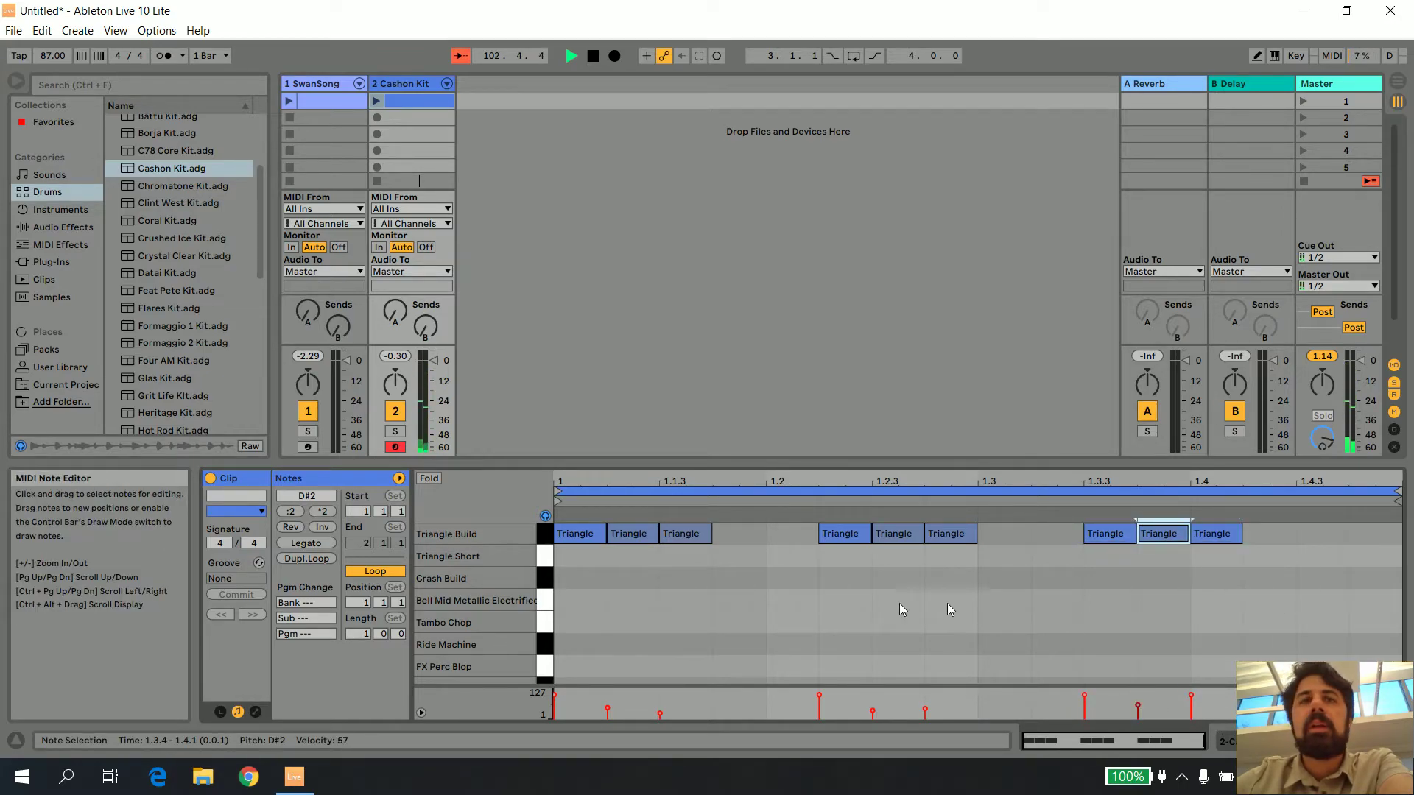
Launch the Cashon Kit clip and add Triangle Short notes at 1.1.4, 1.3.1 and 1.4.3
left_click(376, 101)
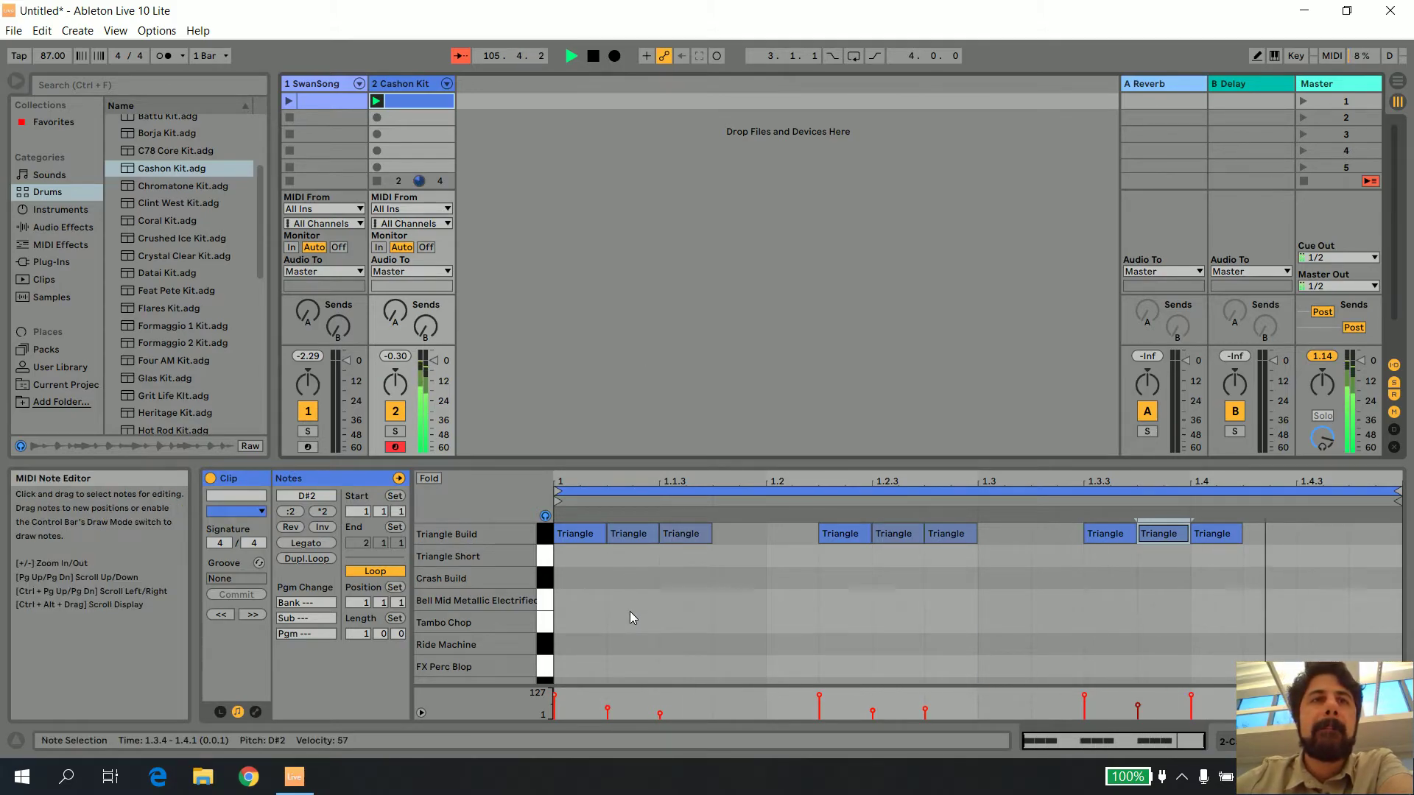
double_click(747, 558)
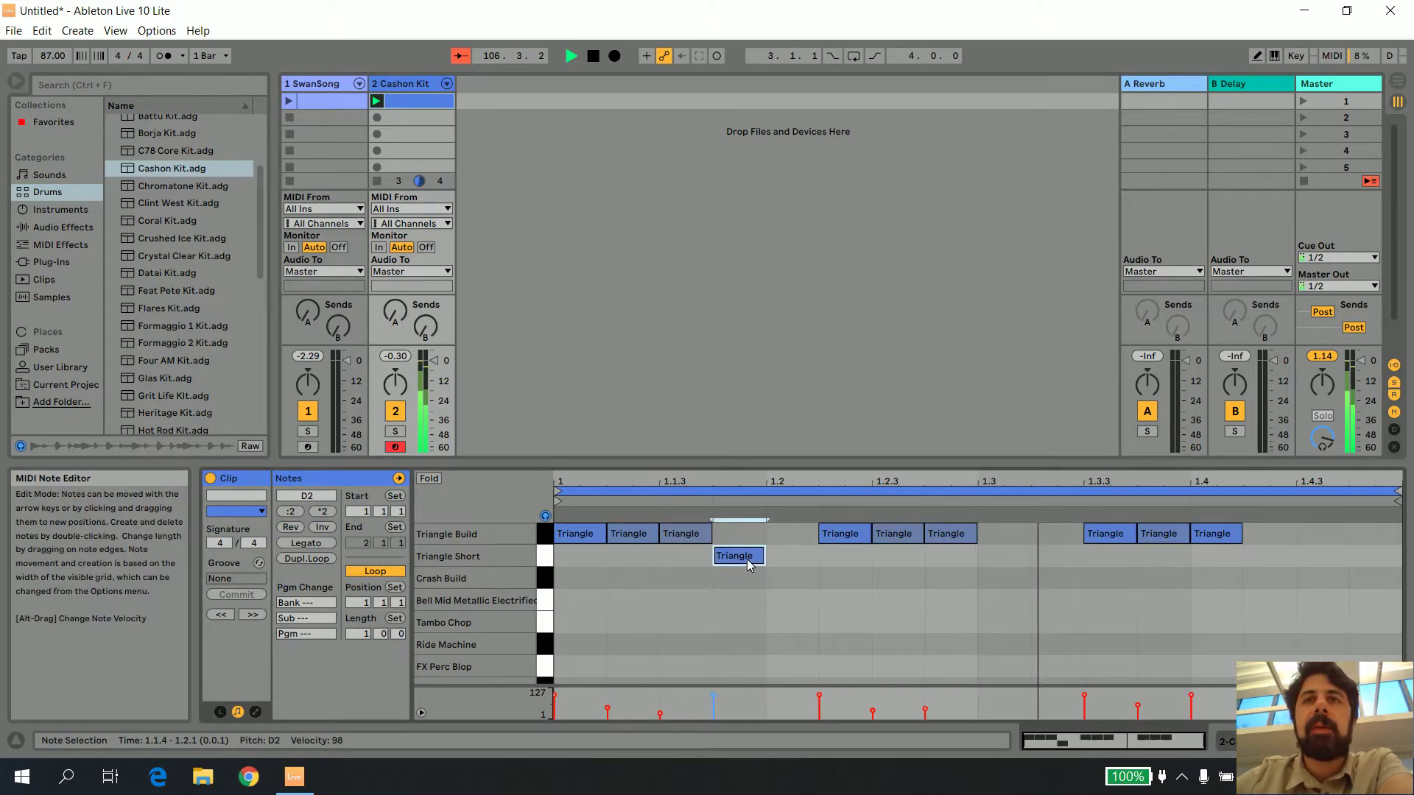
double_click(1026, 556)
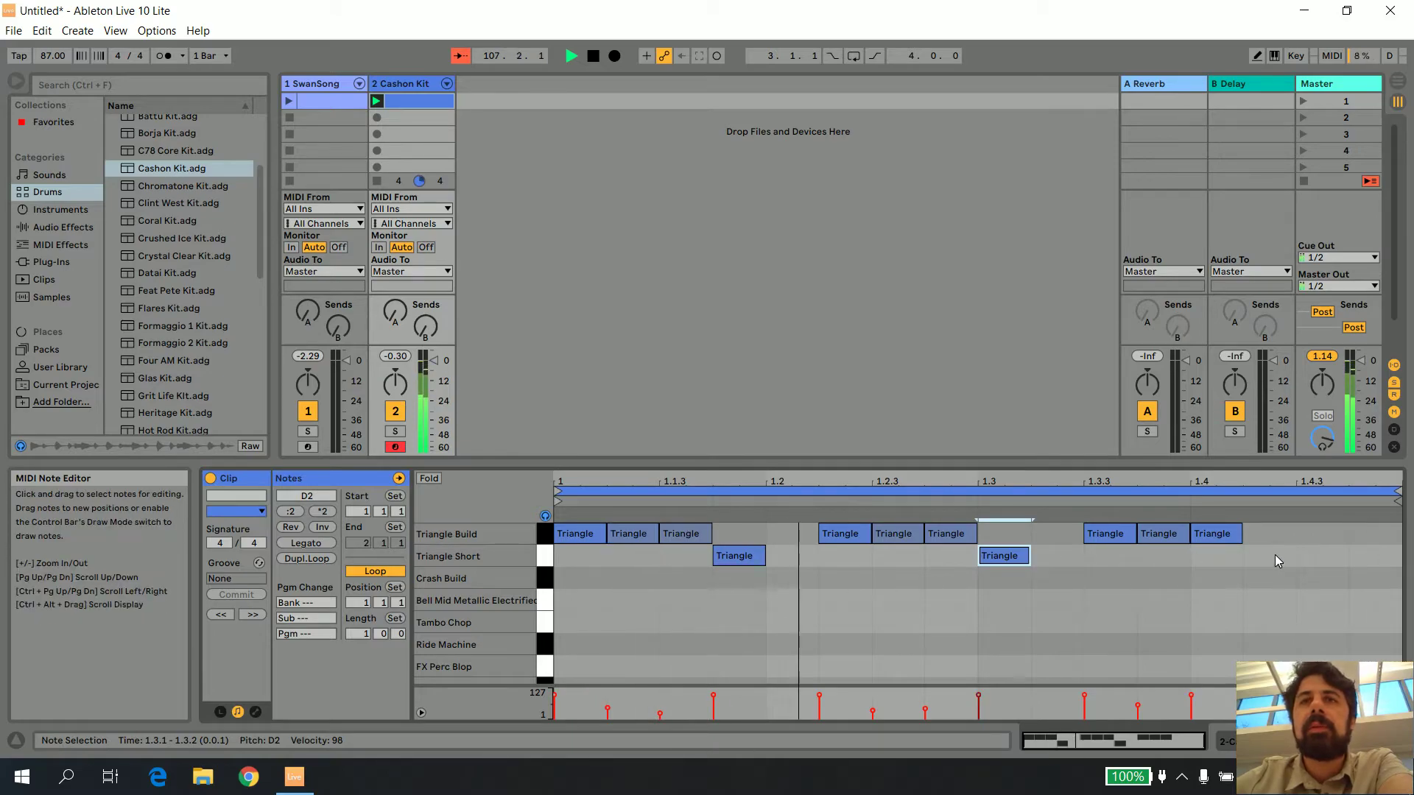
left_click(1306, 553)
double_click(1309, 556)
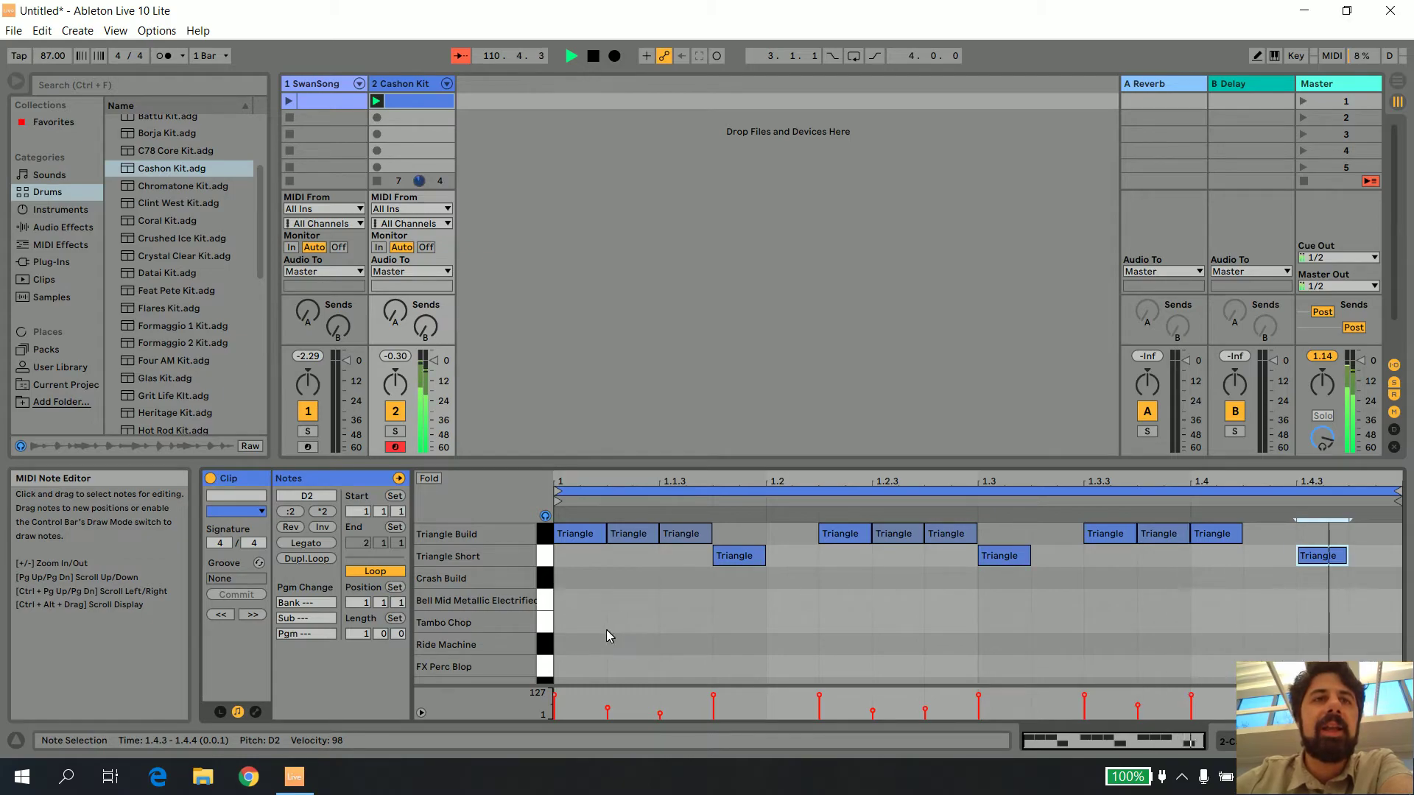
Add Bell Mid Metallic Electrified notes at 1.2.1 and 1.2.2 and lower both velocities, with 21 for the note at 1.2.2
left_click(540, 605)
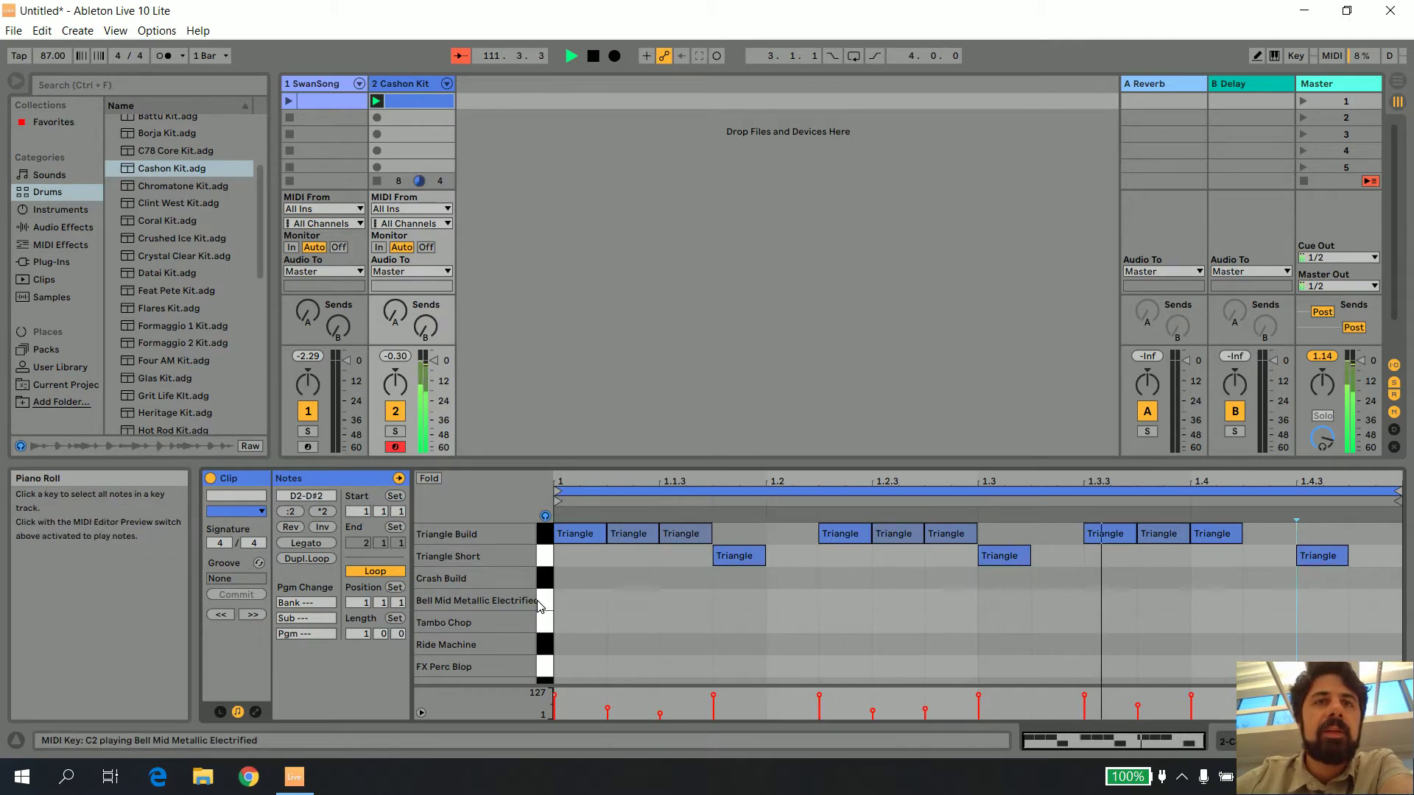
double_click(809, 602)
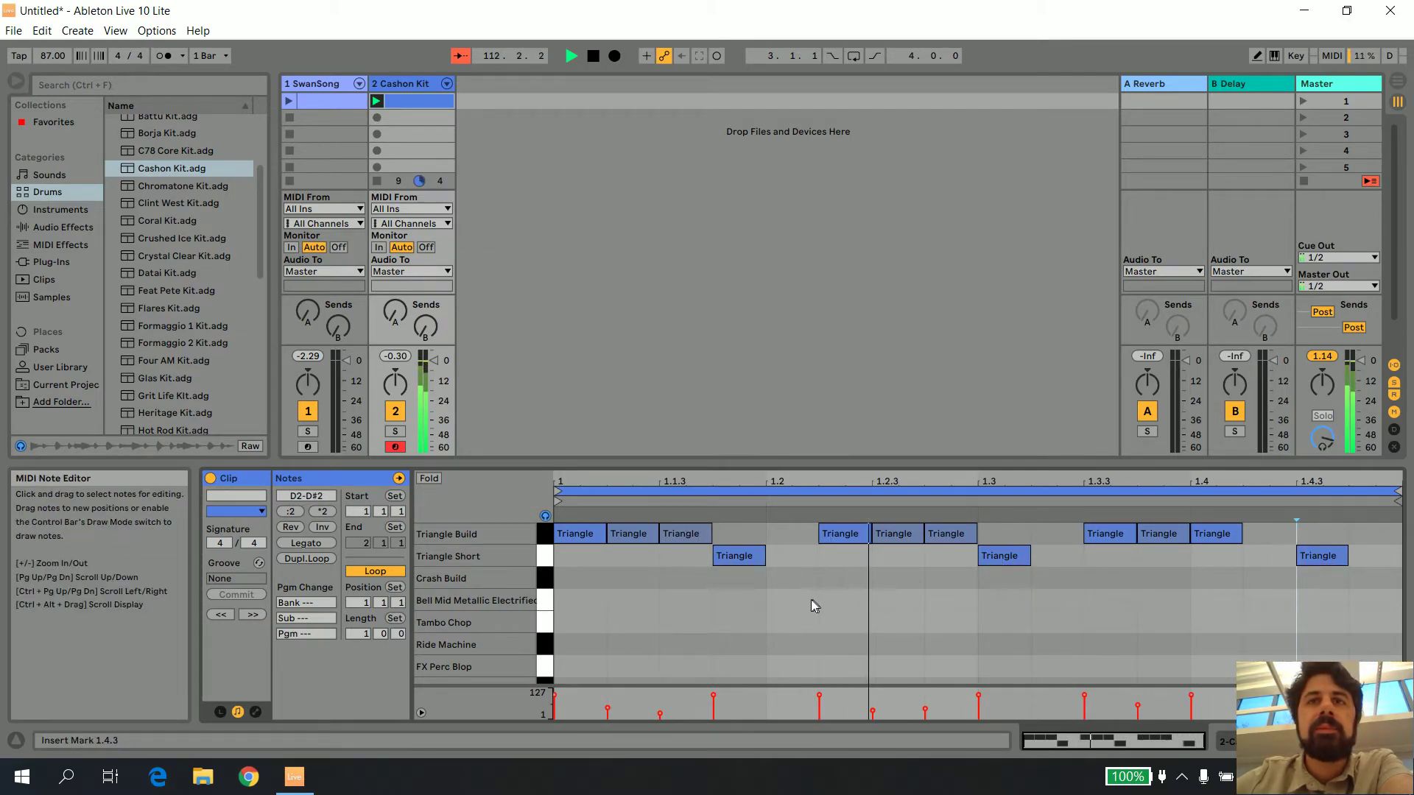
double_click(845, 603)
mouse_move(766, 695)
left_mouse_down()
mouse_move(767, 716)
mouse_move(820, 695)
mouse_move(819, 714)
left_mouse_up()
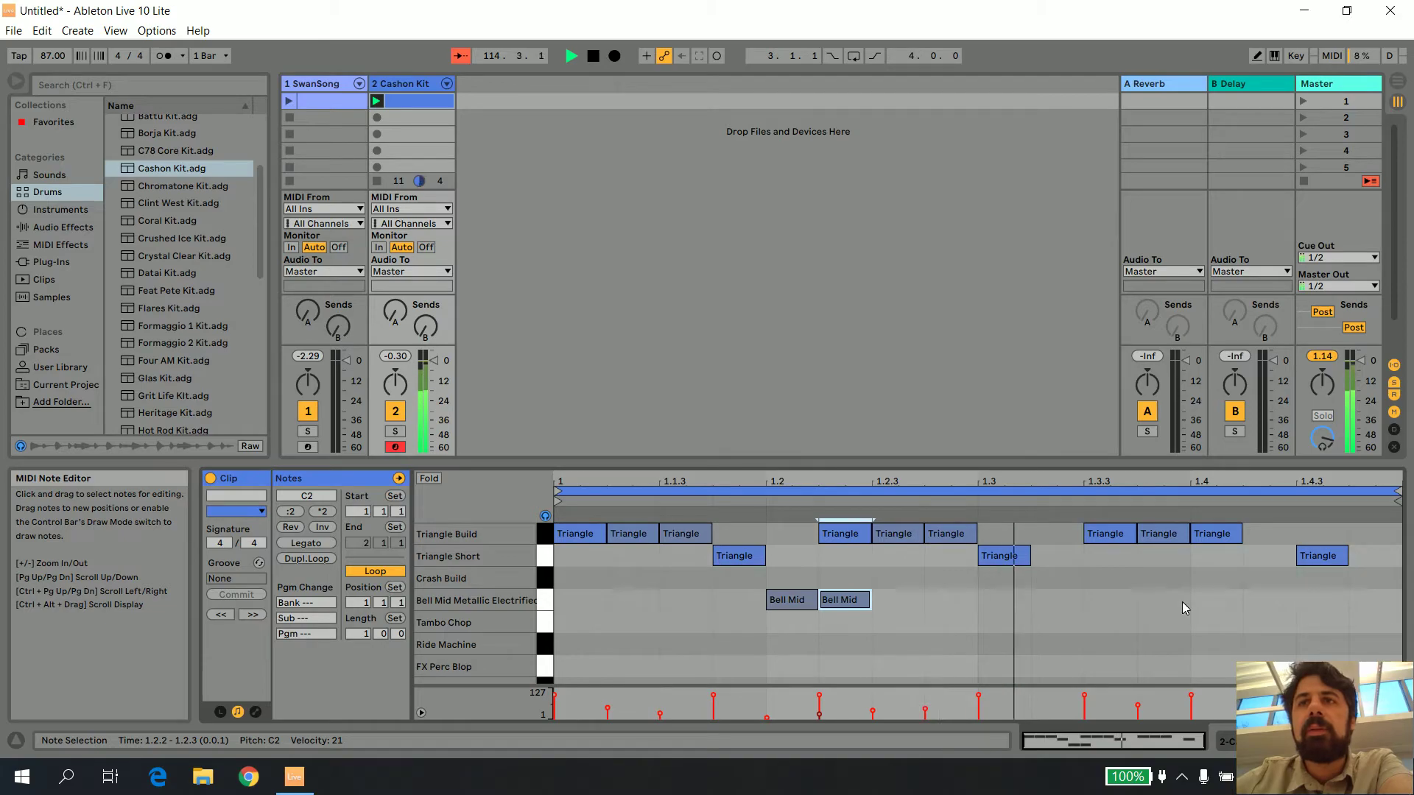
Add Bell Mid Metallic Electrified notes at 1.4.1 and 1.4.2, with velocities lowered to 39 and 50
double_click(1222, 599)
double_click(1252, 601)
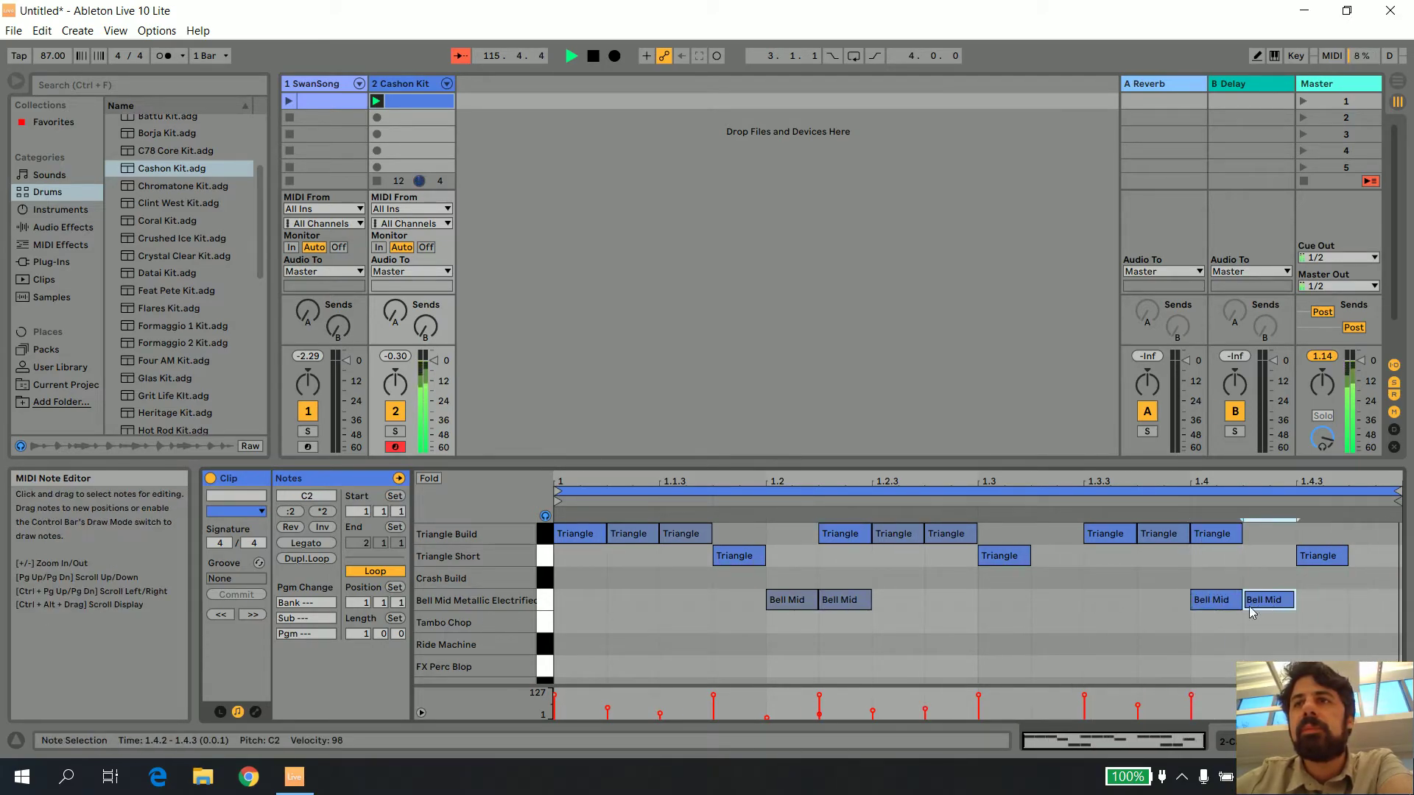
left_click_drag(1191, 696, 1191, 710)
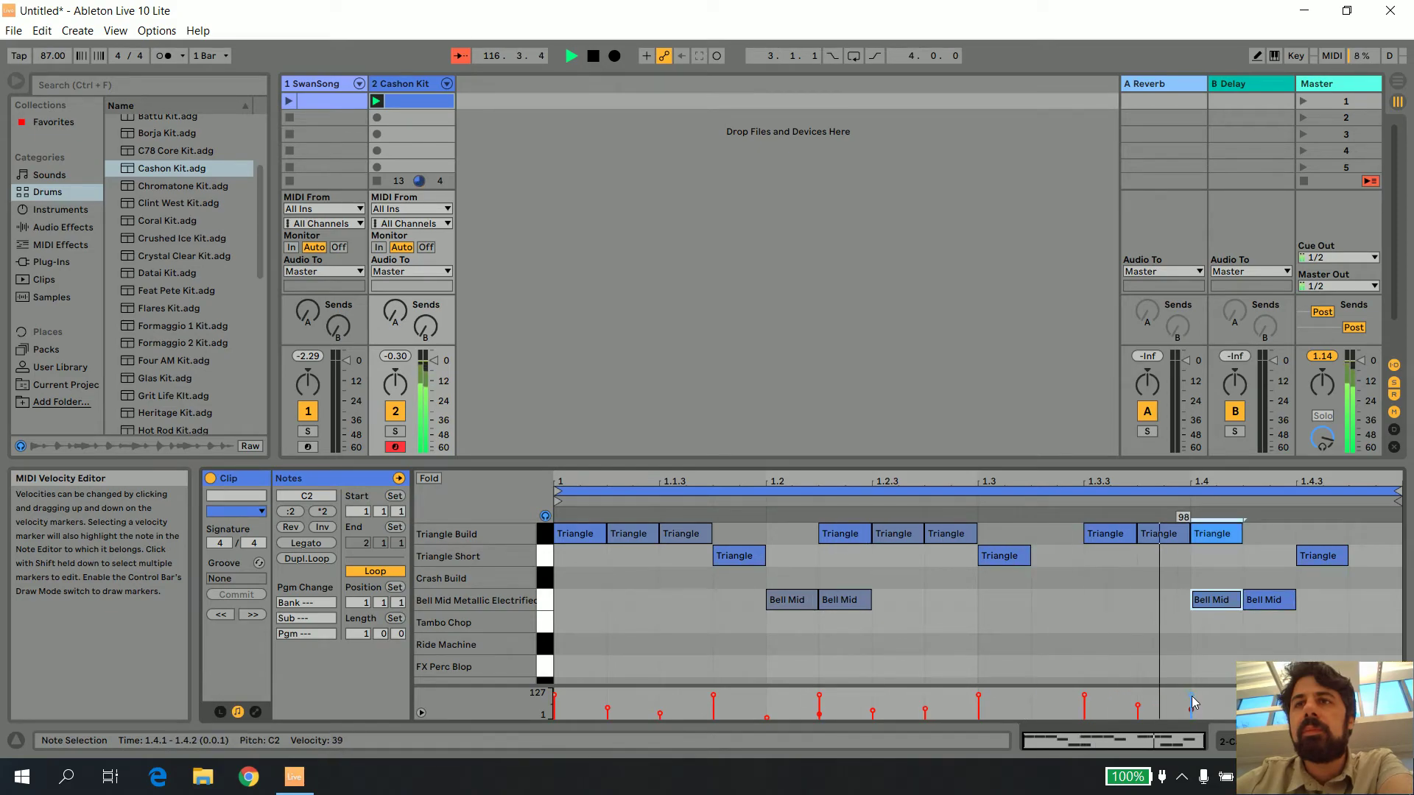
left_click(1243, 700)
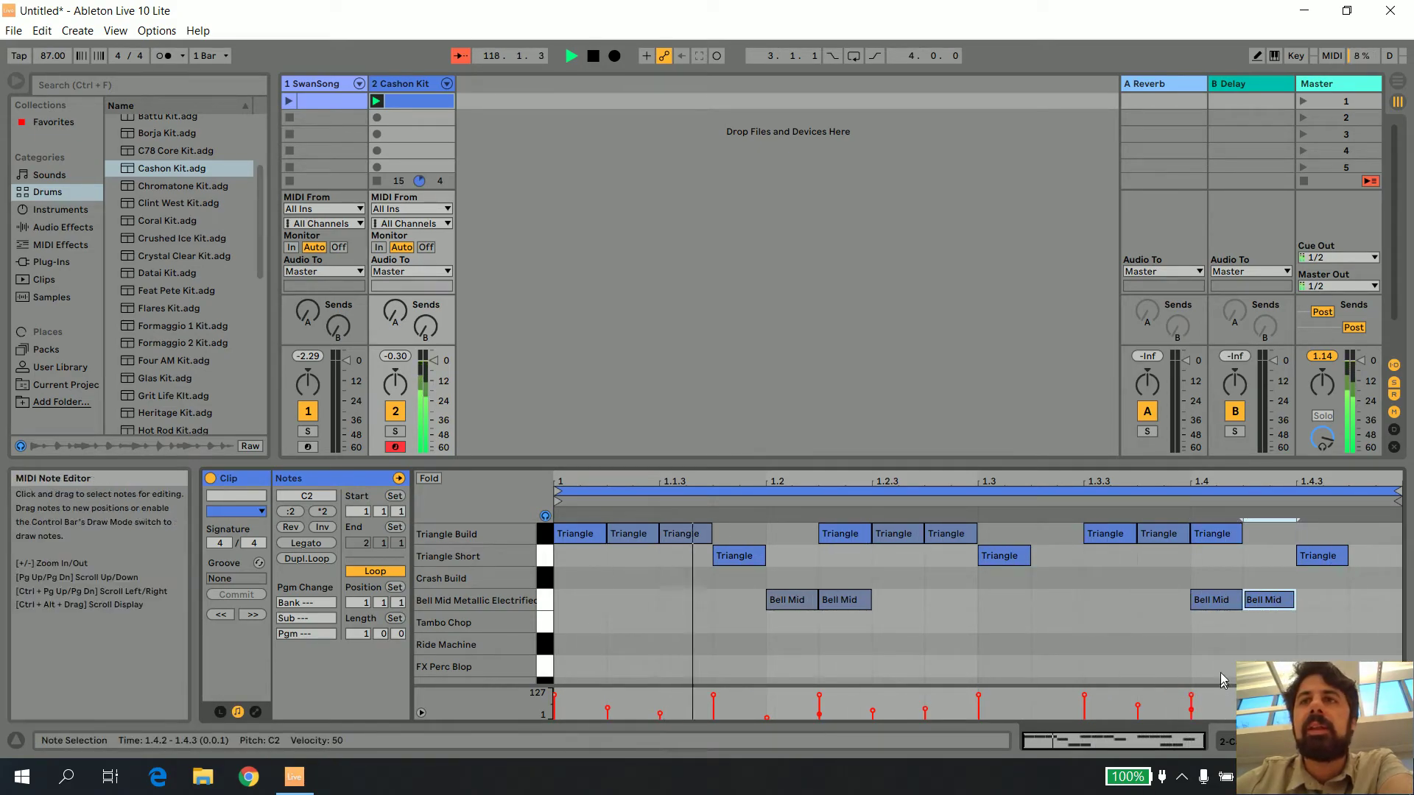
Play the SwanSong and Cashon Kit clips separately and together to compare them, and stop playback
left_click(375, 182)
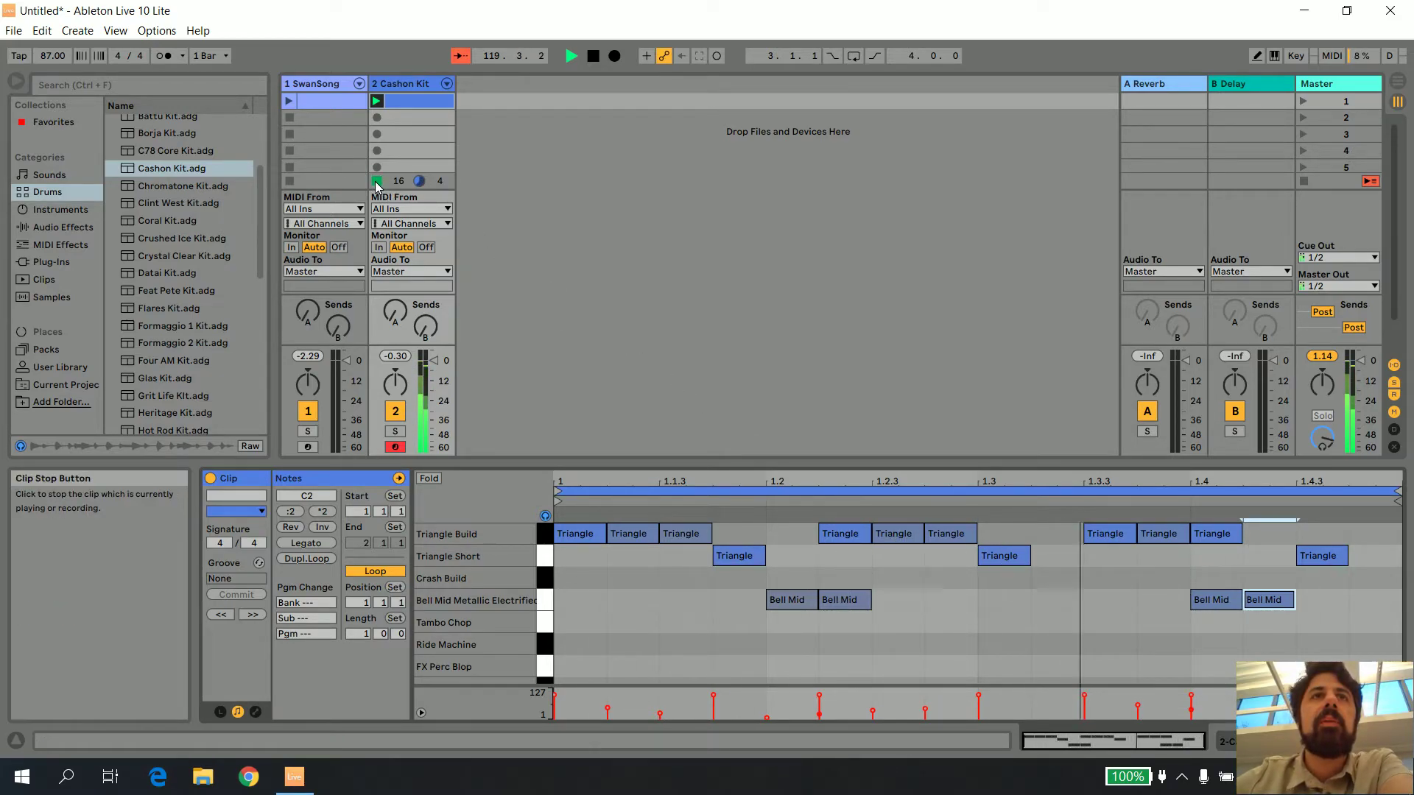
left_click(287, 103)
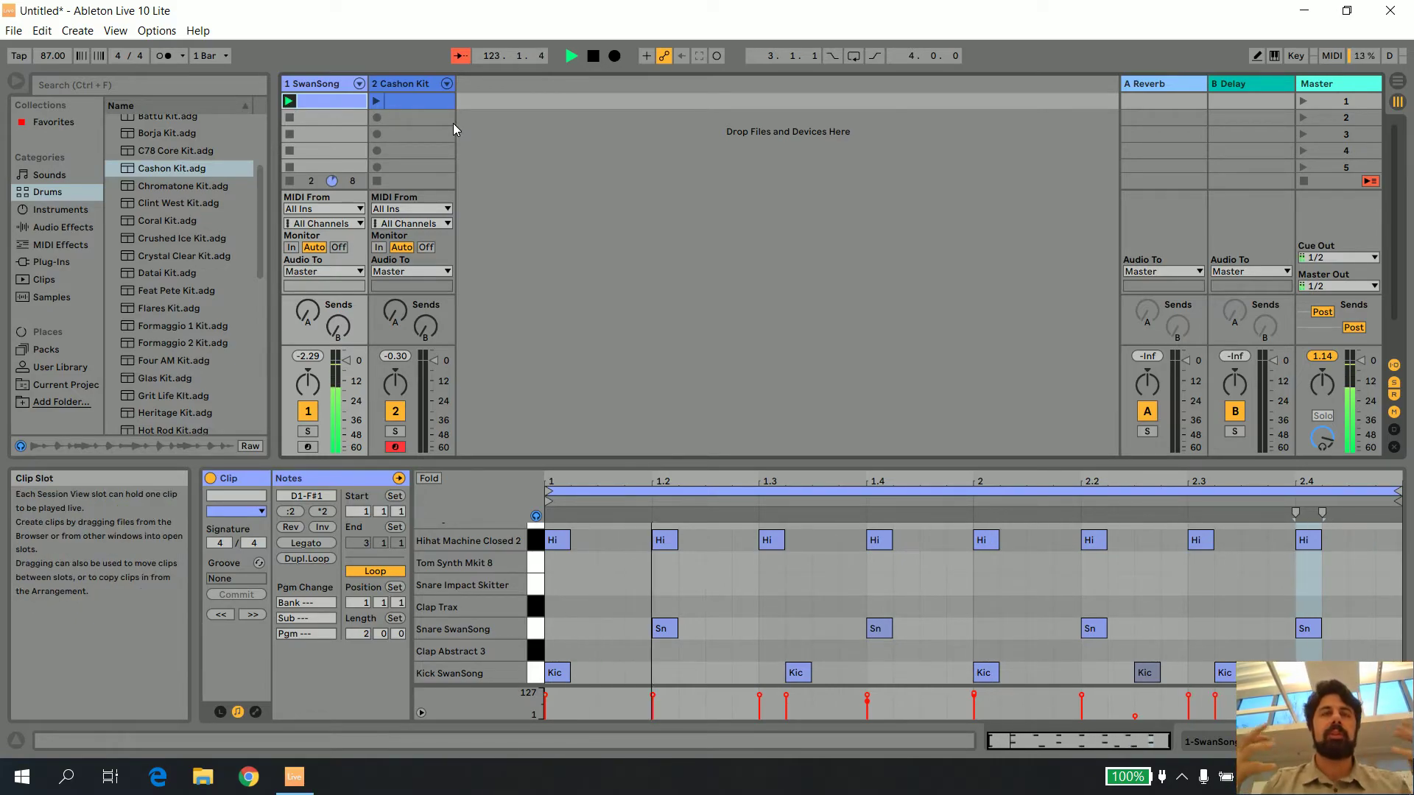
left_click(374, 100)
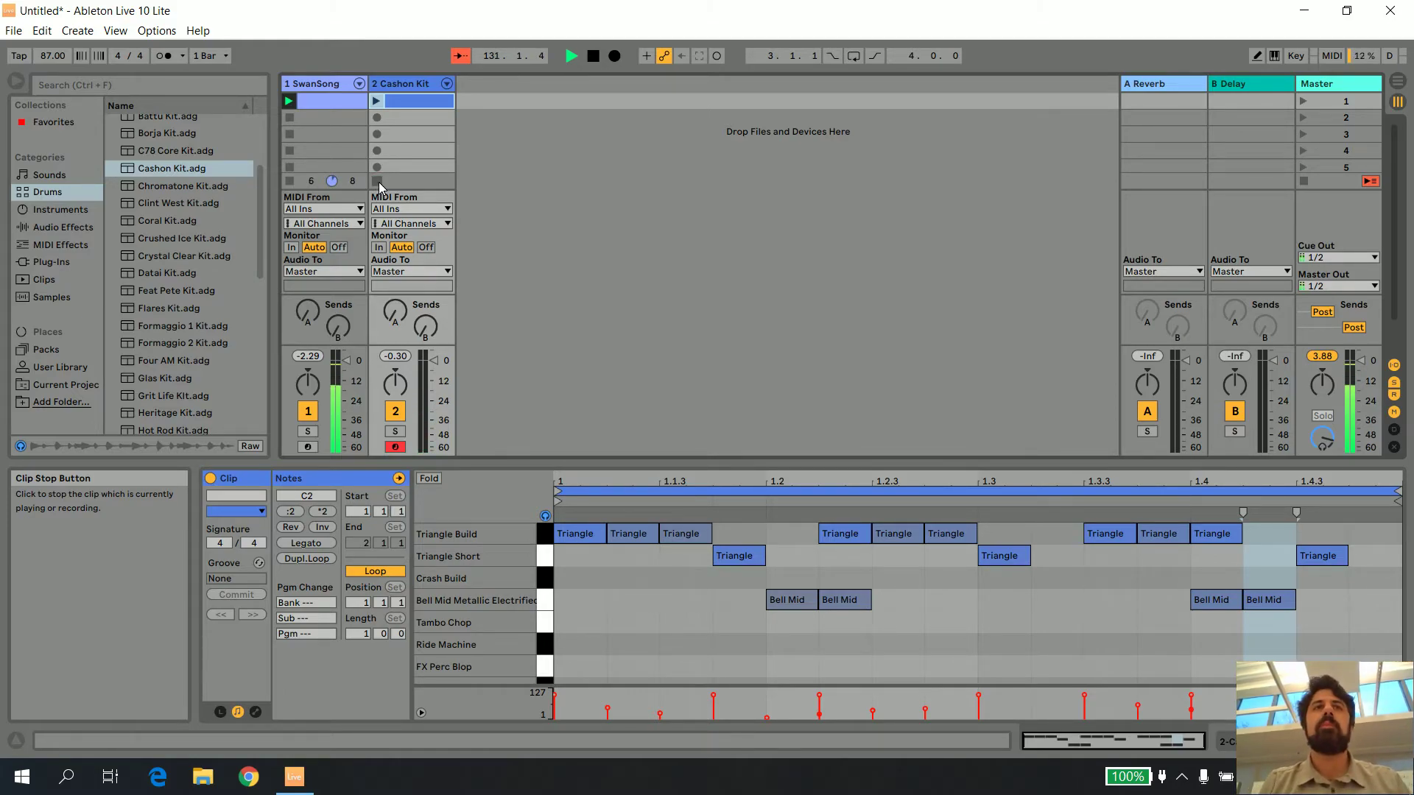
left_click(376, 101)
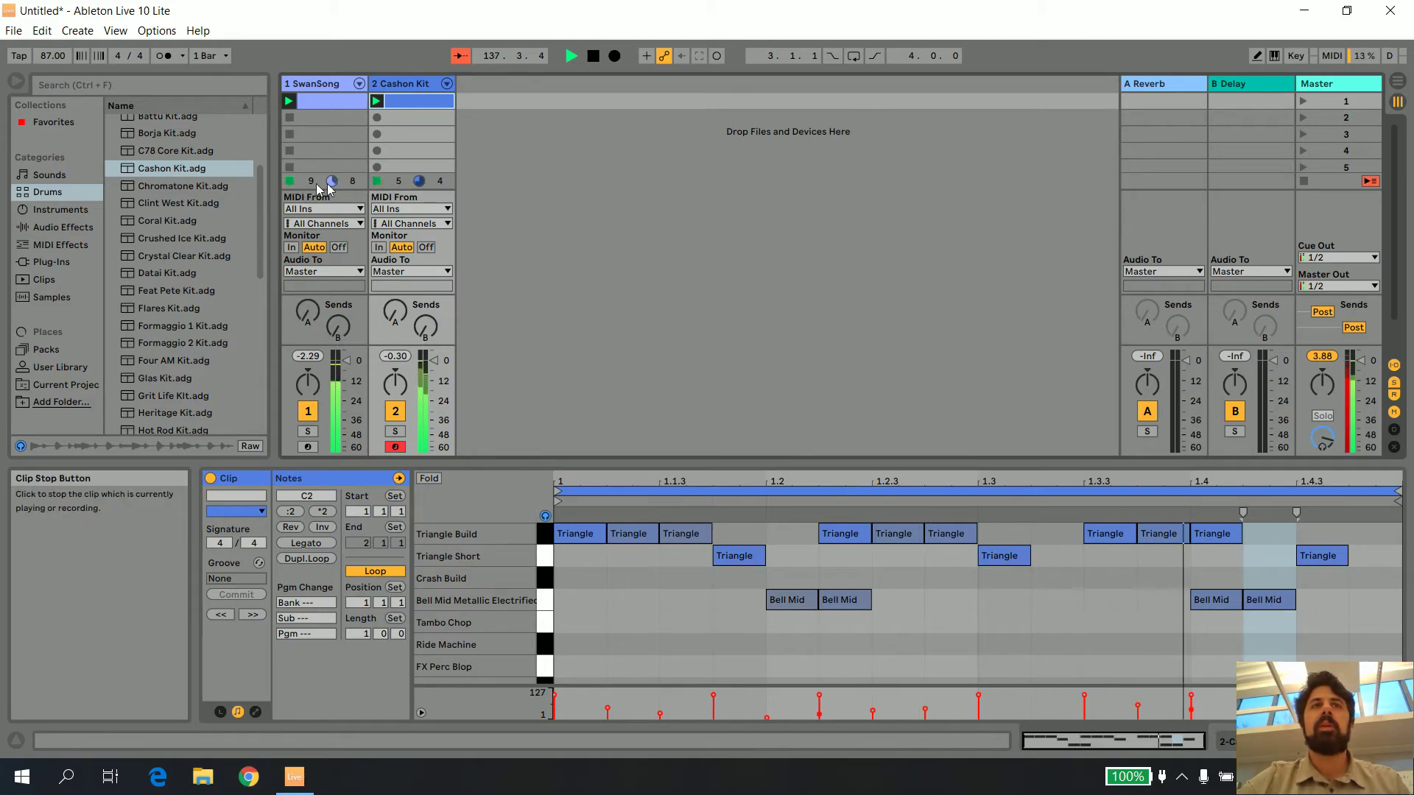
left_click(378, 101)
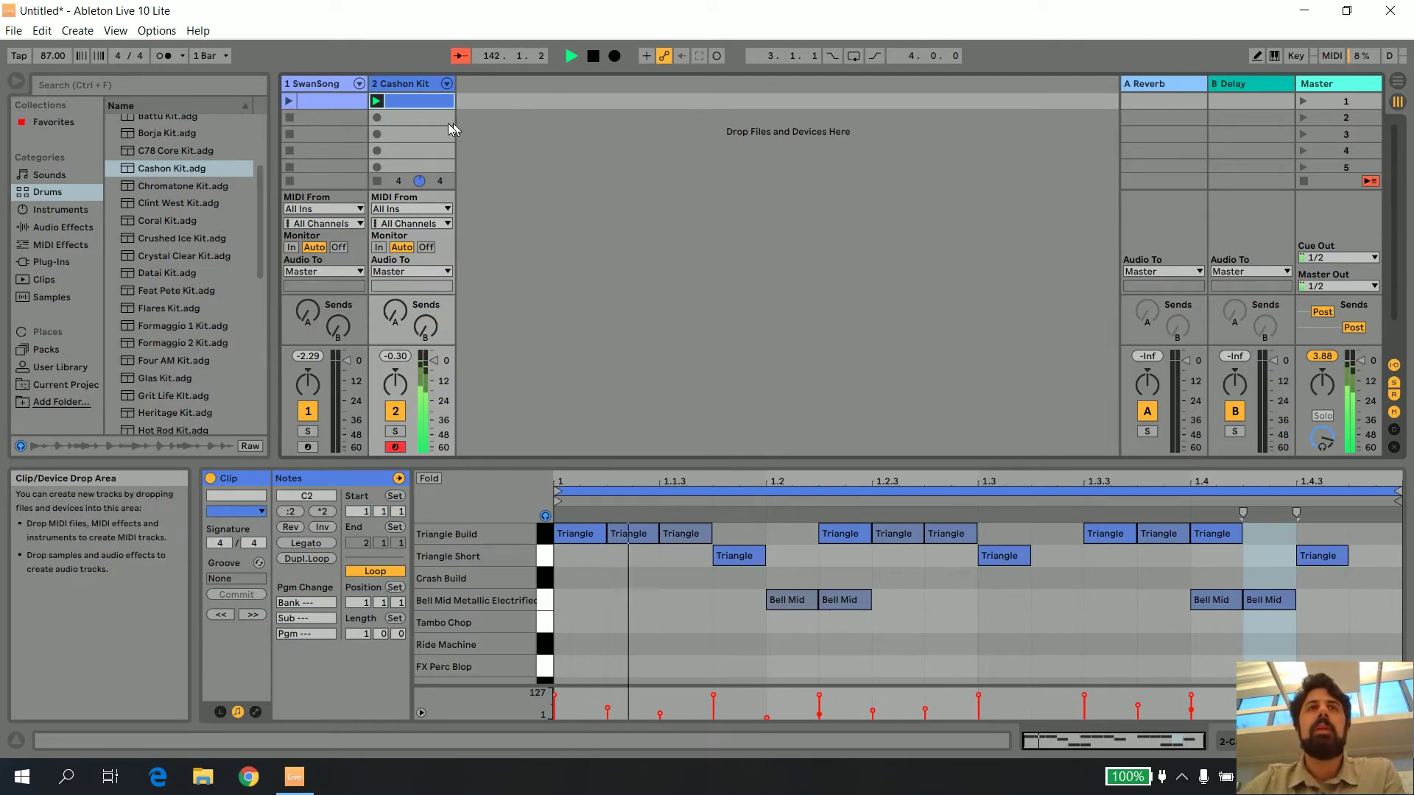
left_click(589, 57)
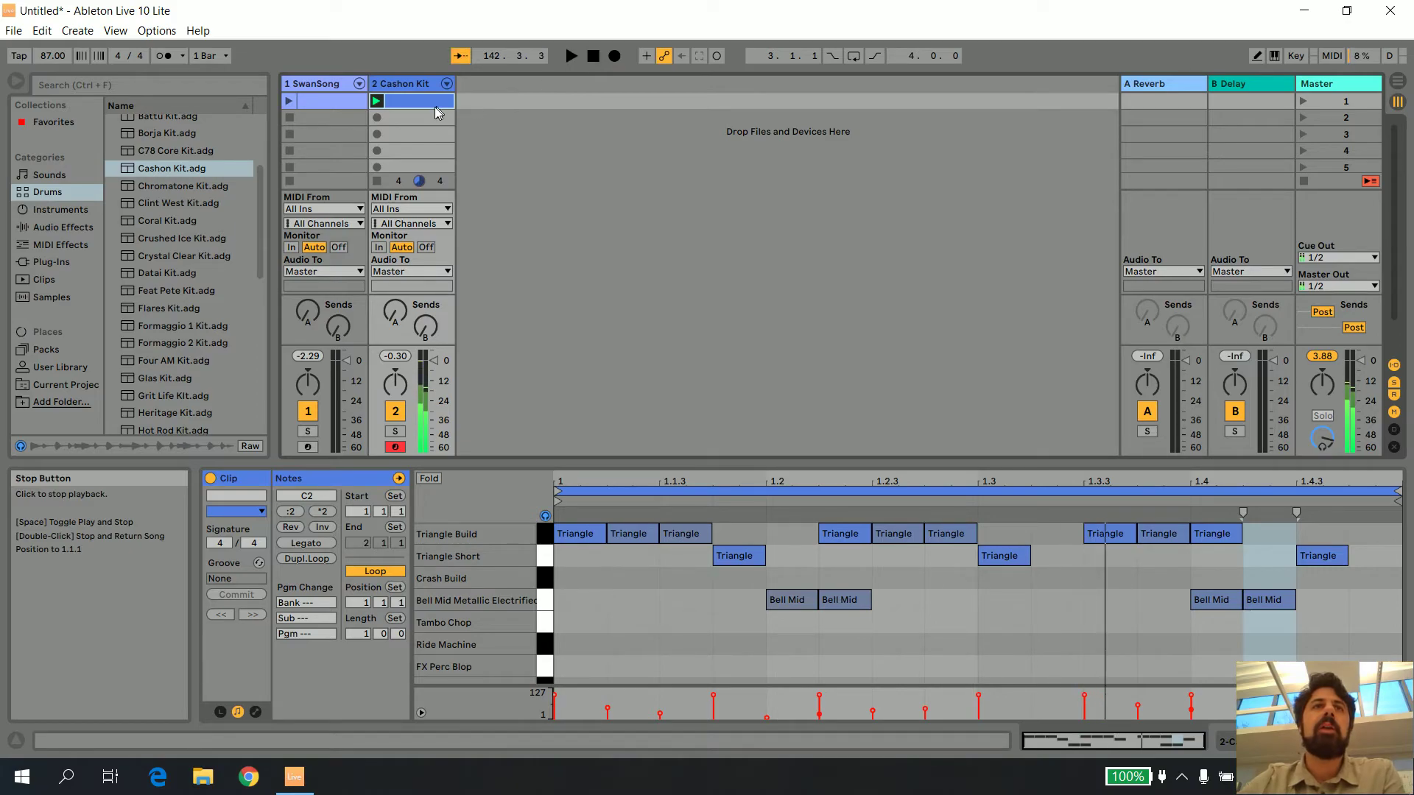
Create a new clip in the second Cashon Kit slot and add Shaker Build notes at 1.1.1, 1.1.2, 1.1.4 and 1.2.1
double_click(421, 117)
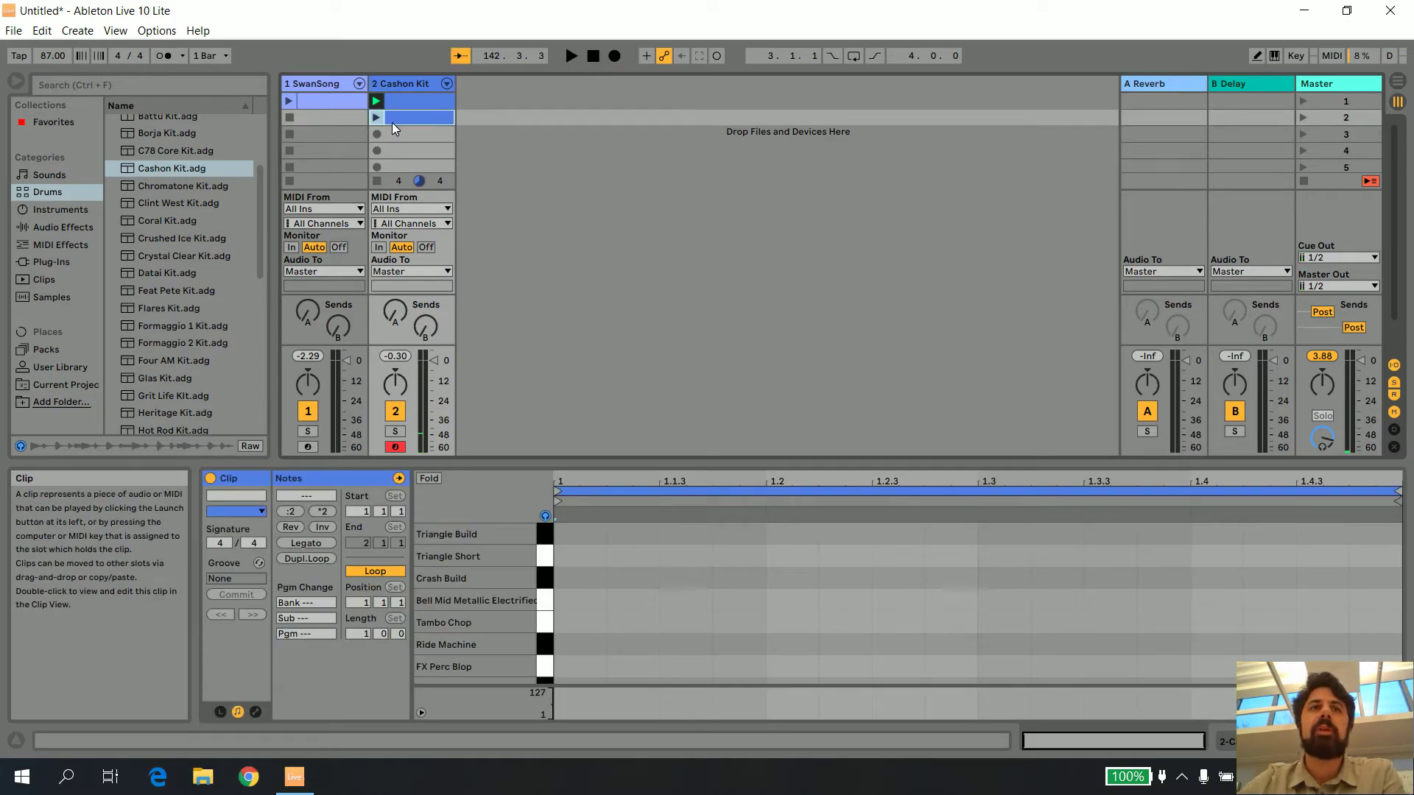
scroll(617, 648, "down", 3)
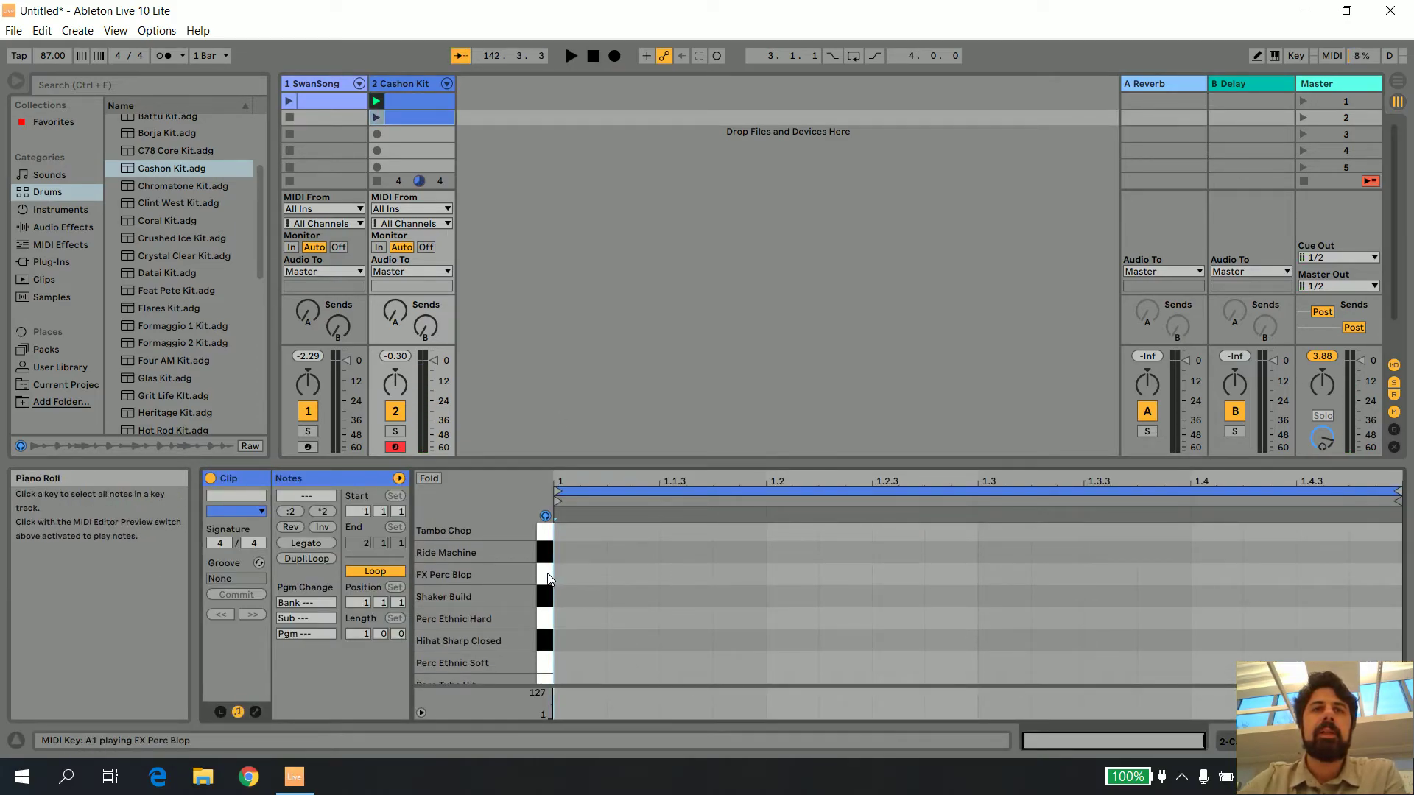
left_click(549, 619)
double_click(589, 597)
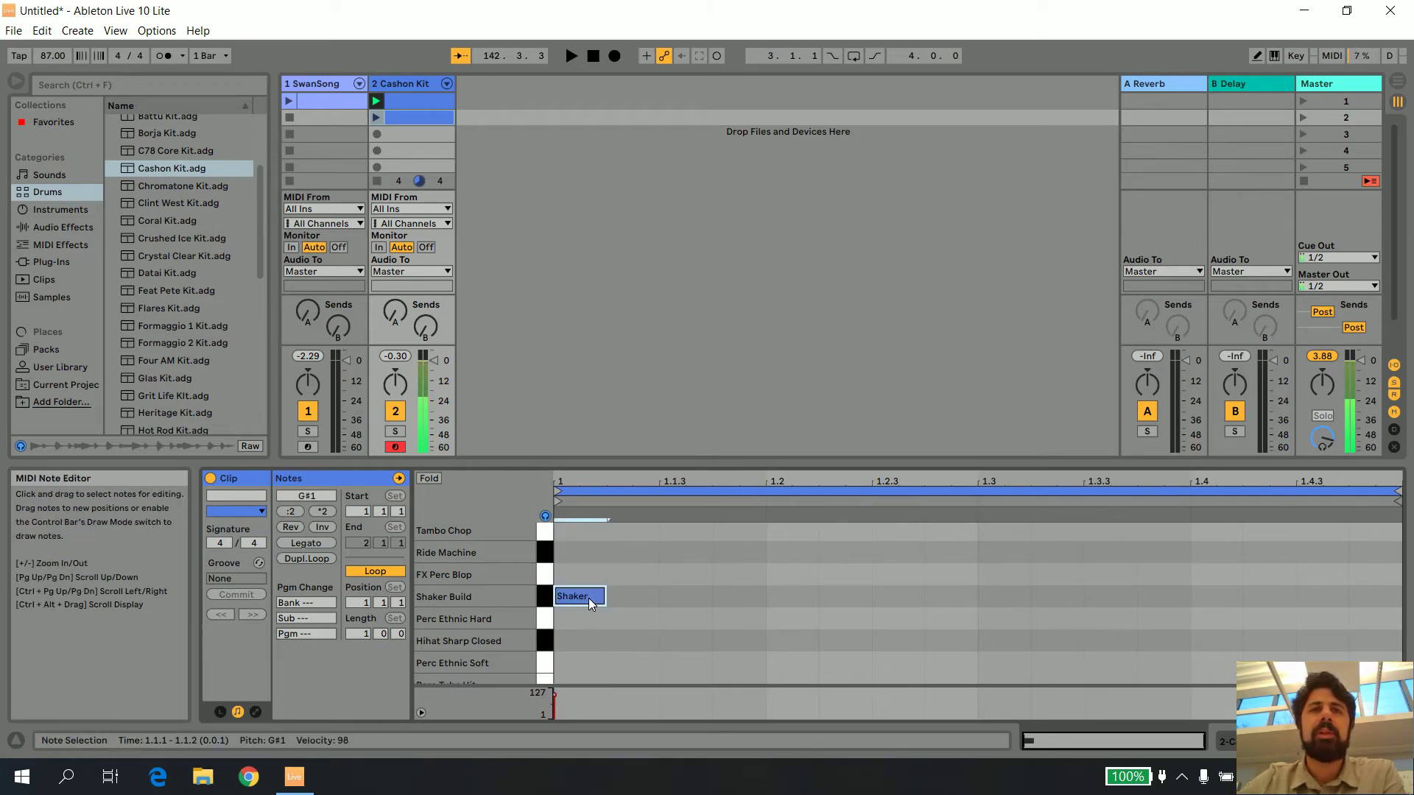
double_click(651, 598)
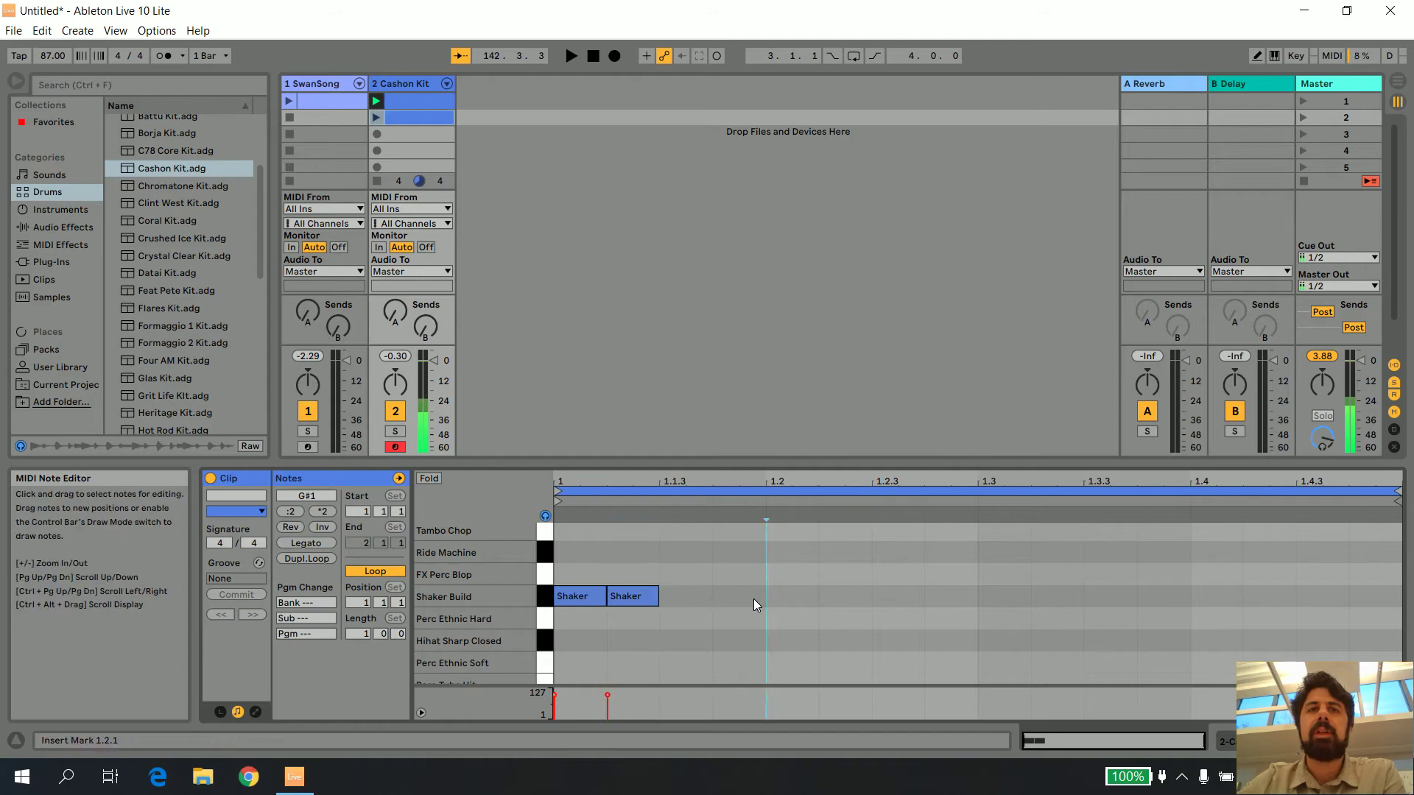
double_click(753, 598)
double_click(784, 598)
Continue the Shaker Build pattern with notes at 1.2.3, 1.2.4, 1.3.2, 1.3.3, 1.4.1 and 1.4.2
double_click(907, 596)
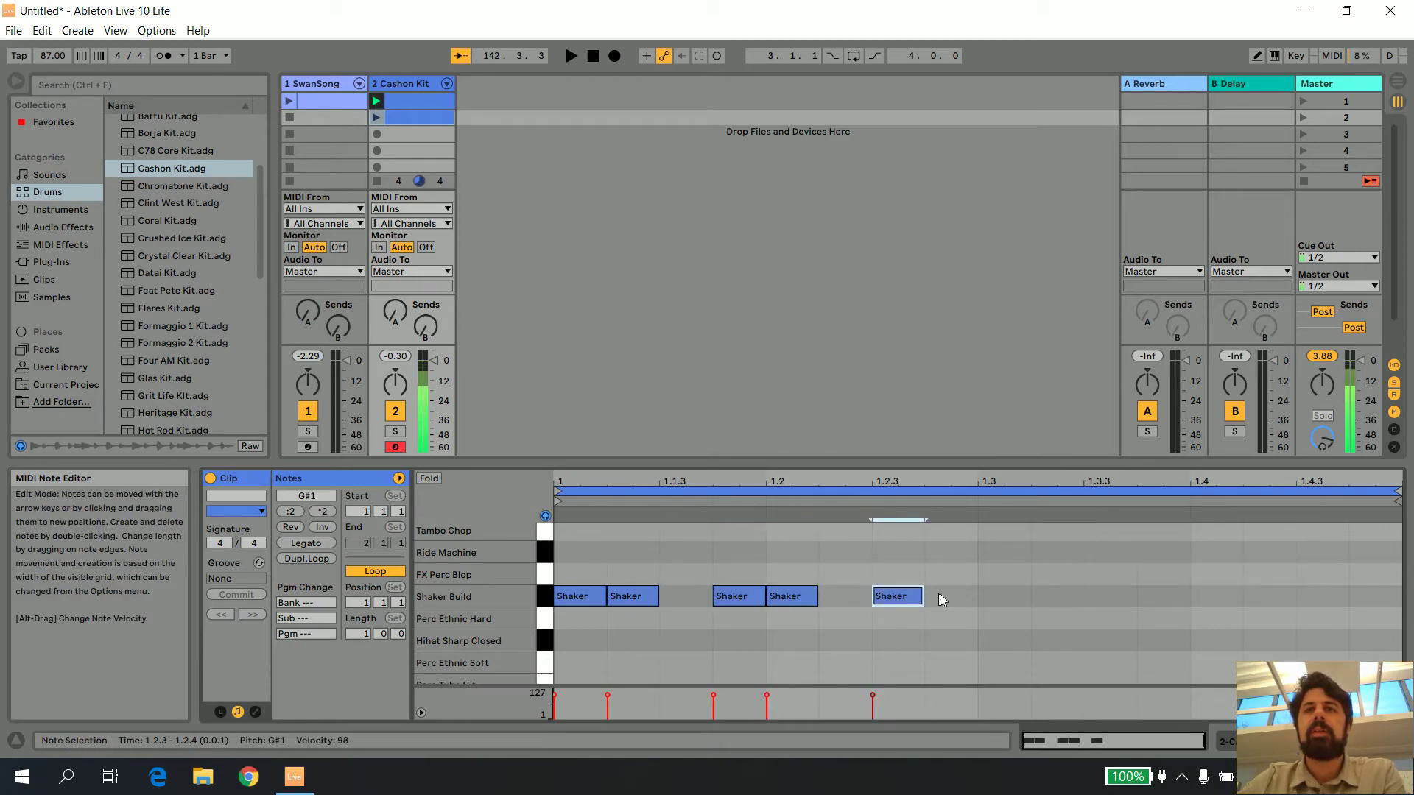
double_click(951, 597)
double_click(1058, 596)
double_click(1108, 596)
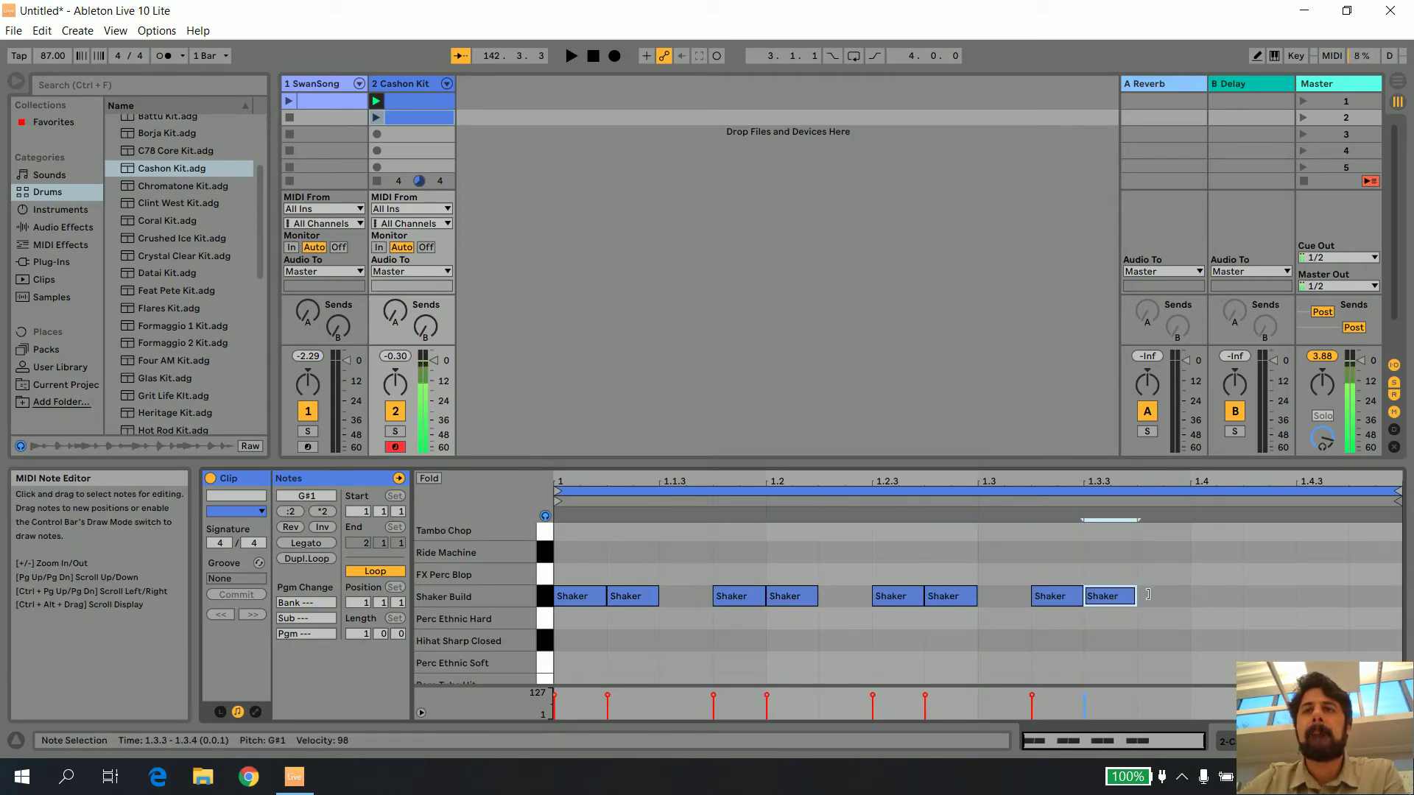
double_click(1213, 595)
double_click(1268, 596)
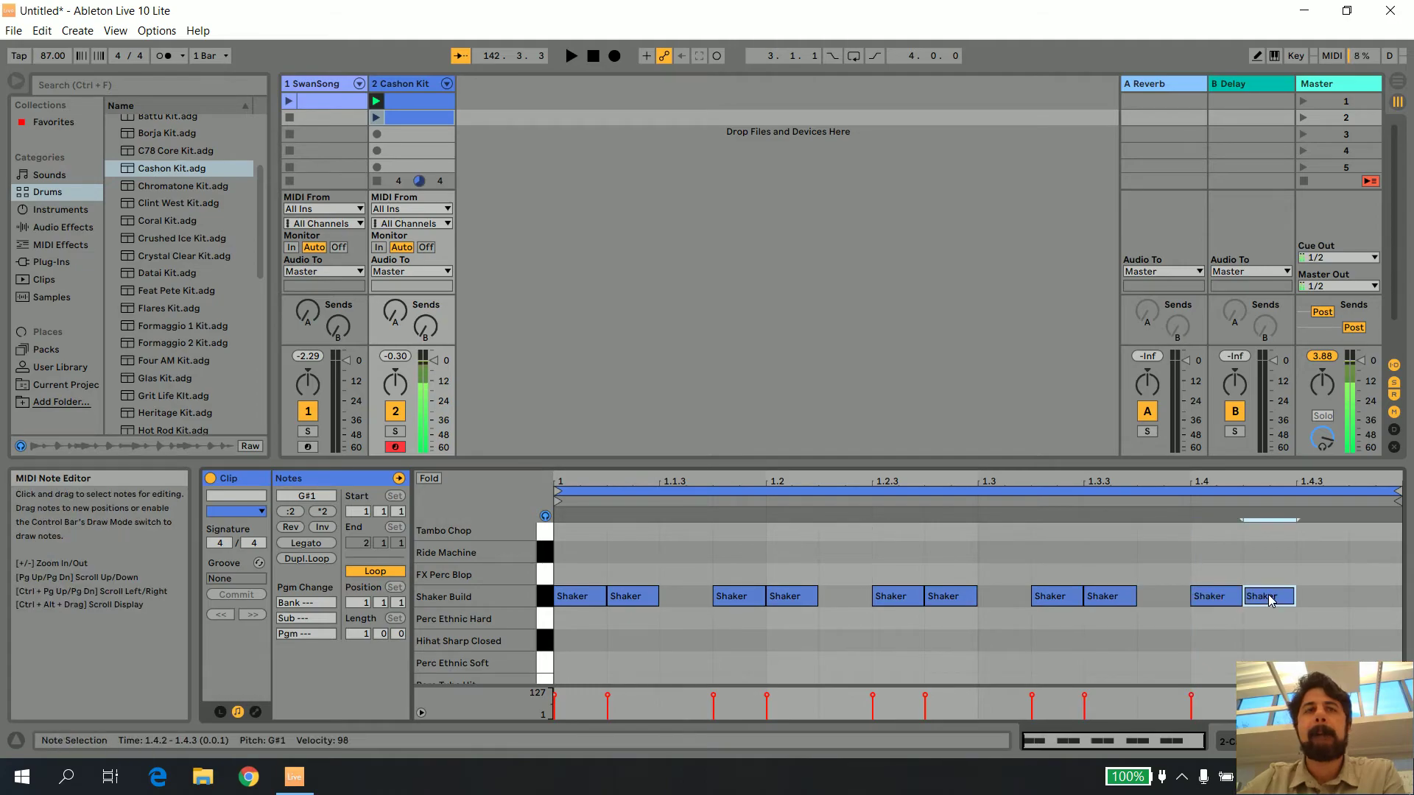
Audition the Perc Ethnic Hard and Soft sounds and add Perc Ethnic Soft notes at 1.2.3 and 1.4.2
left_click(540, 619)
left_click(542, 621)
left_click(542, 621)
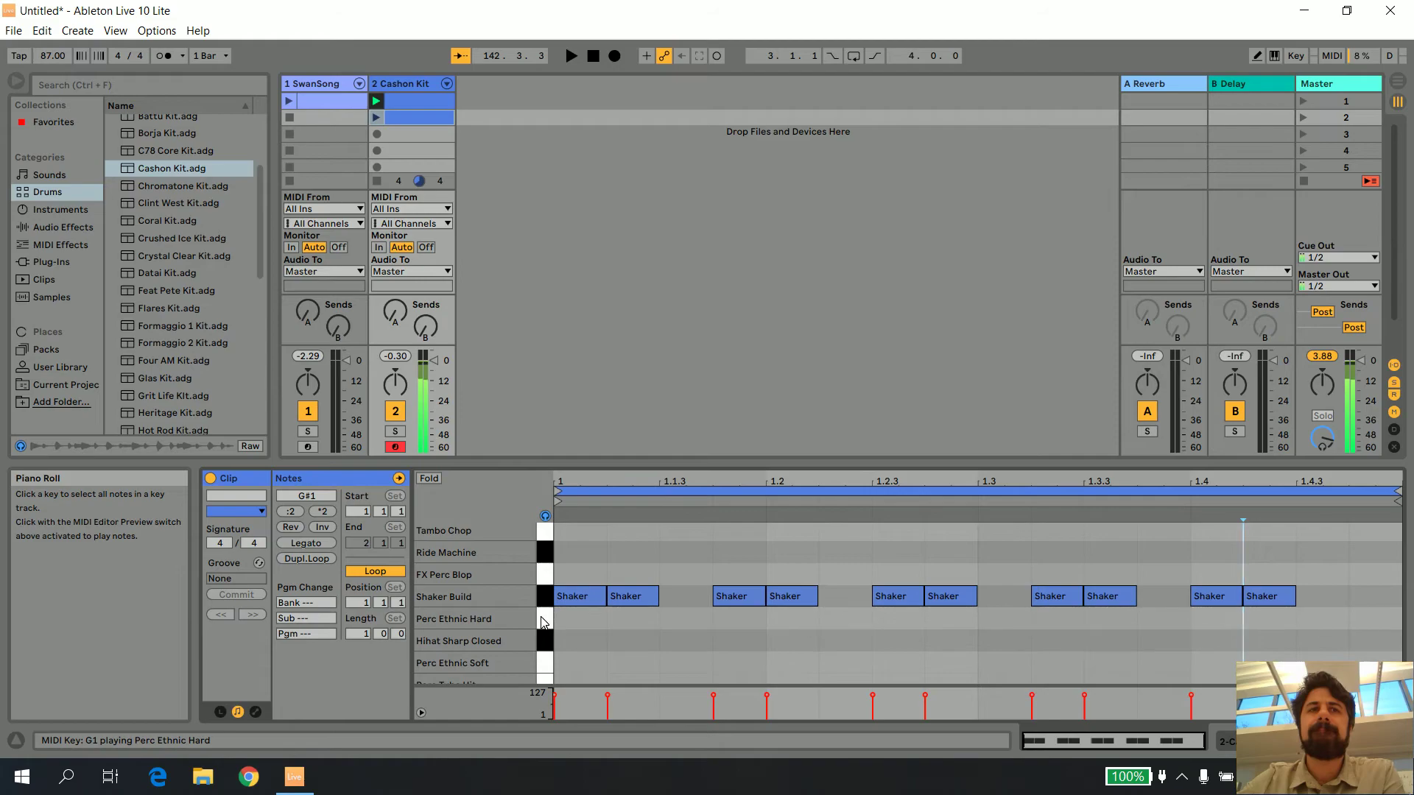
scroll(542, 622, "down", 1)
left_click(543, 642)
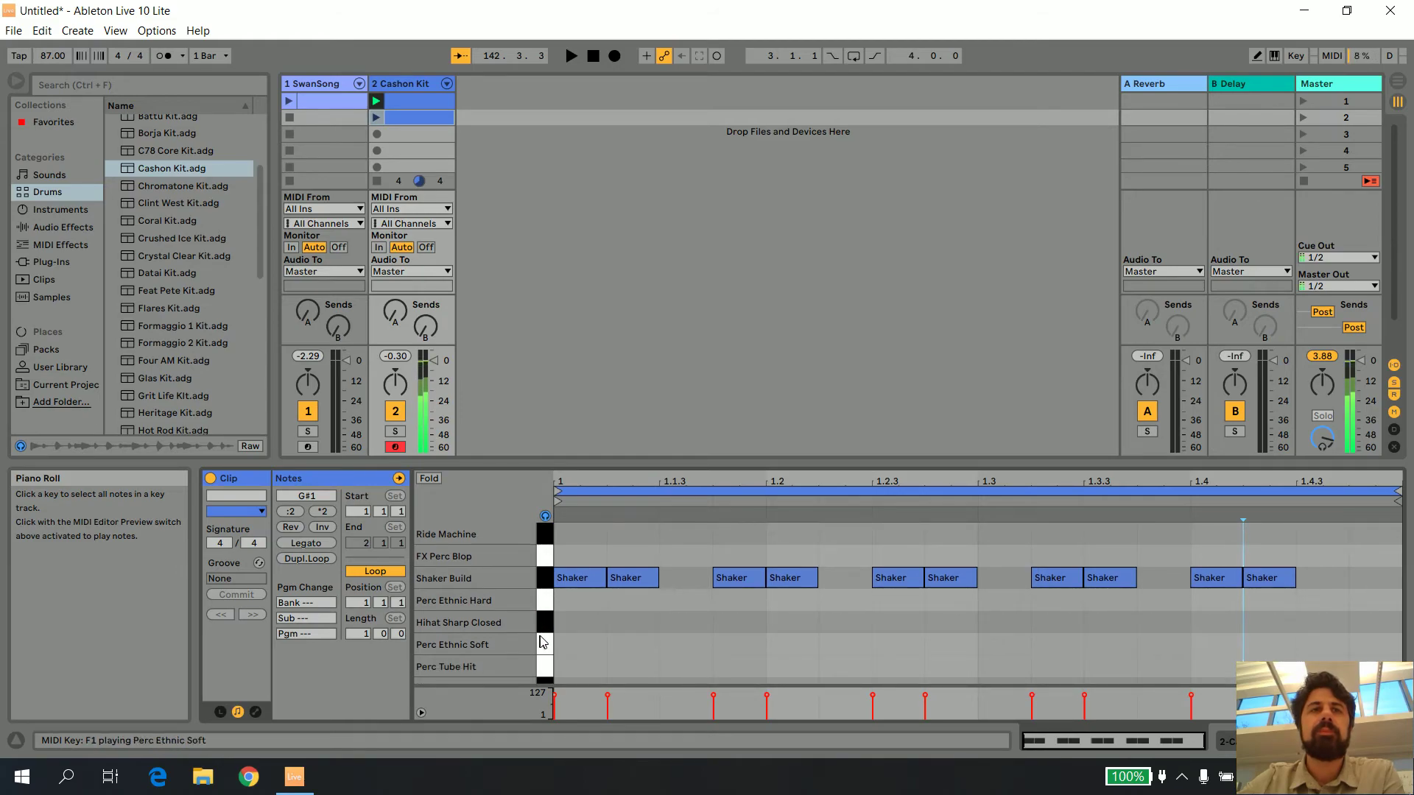
left_click(550, 645)
double_click(911, 645)
double_click(1259, 643)
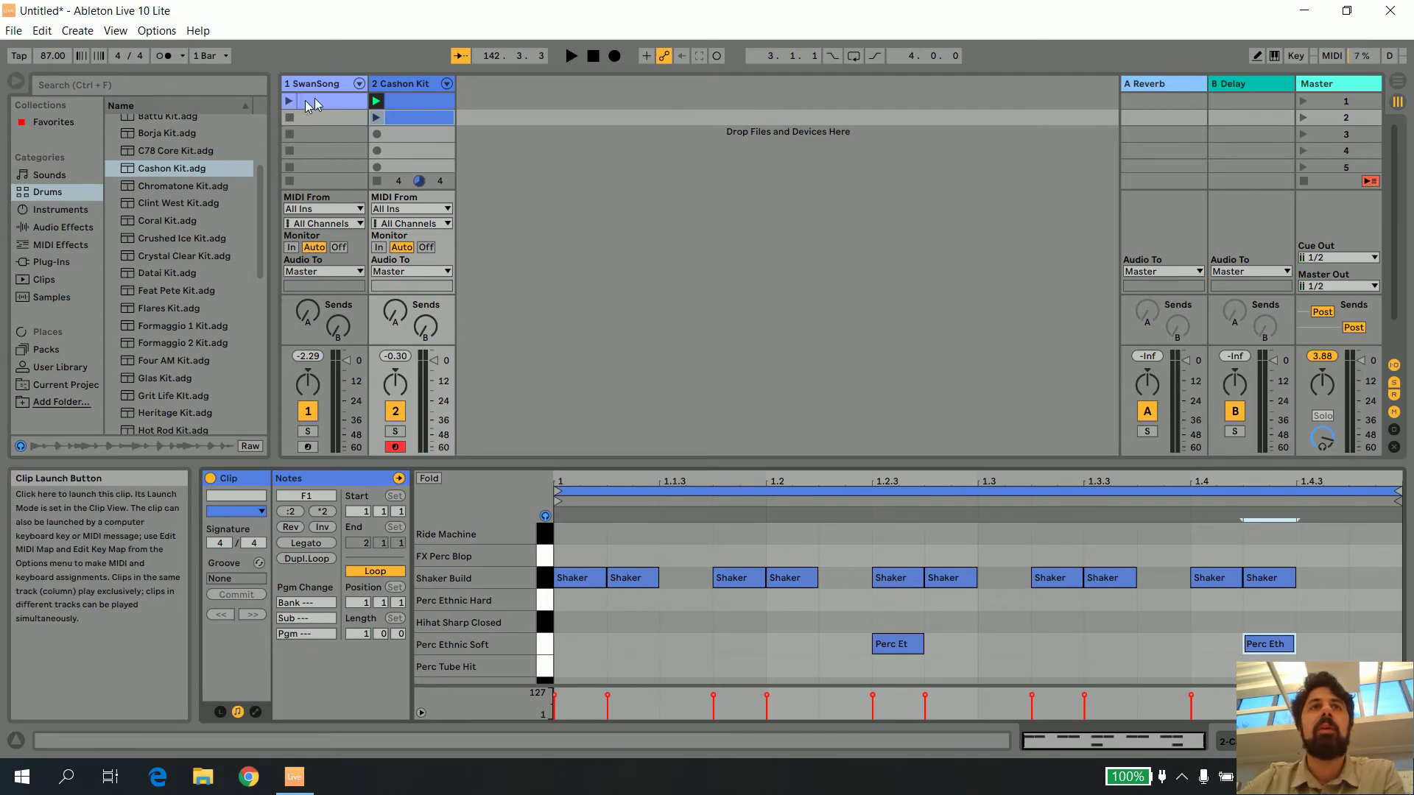
Launch scene 1, alternate between the two Cashon Kit clips over the SwanSong beat, and stop playback
left_click(1302, 102)
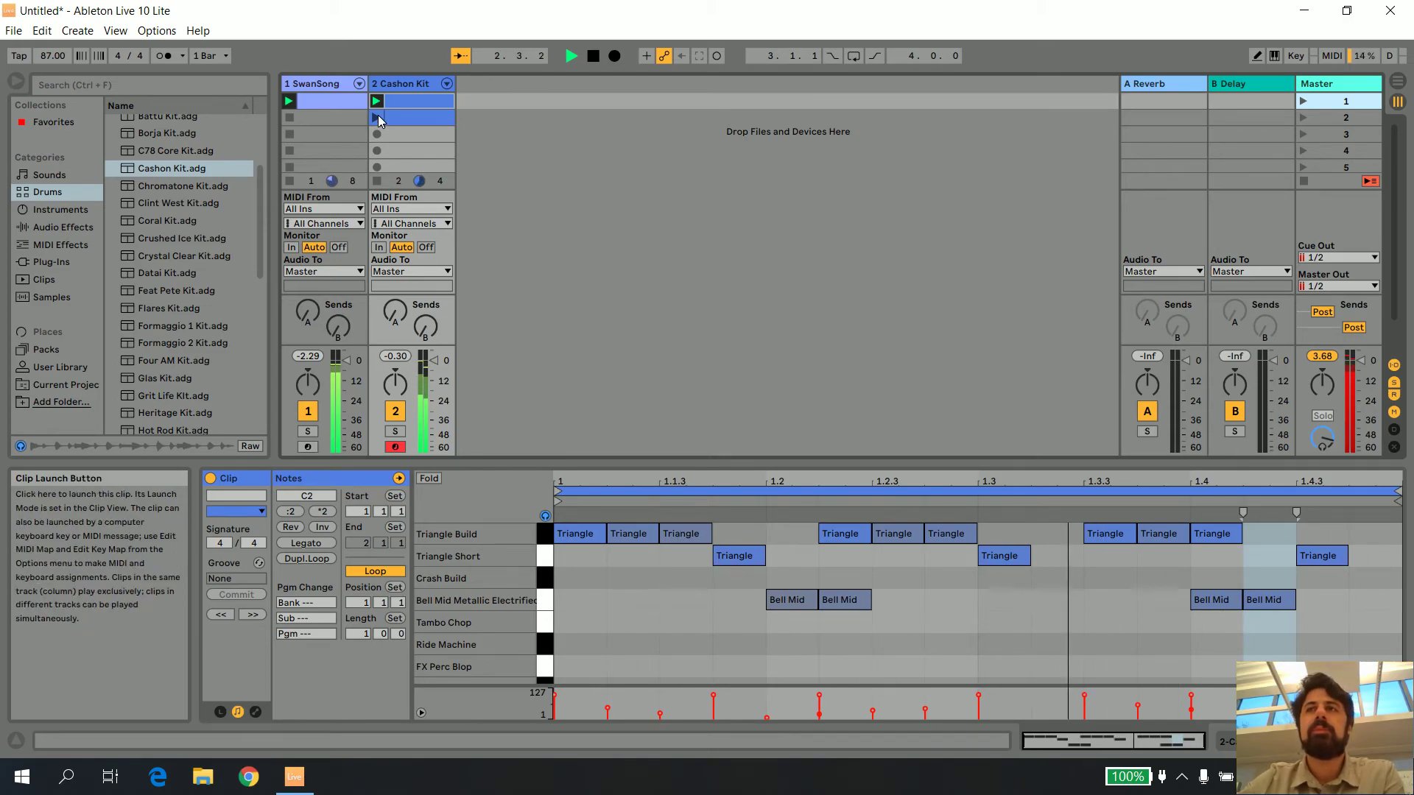
left_click(377, 118)
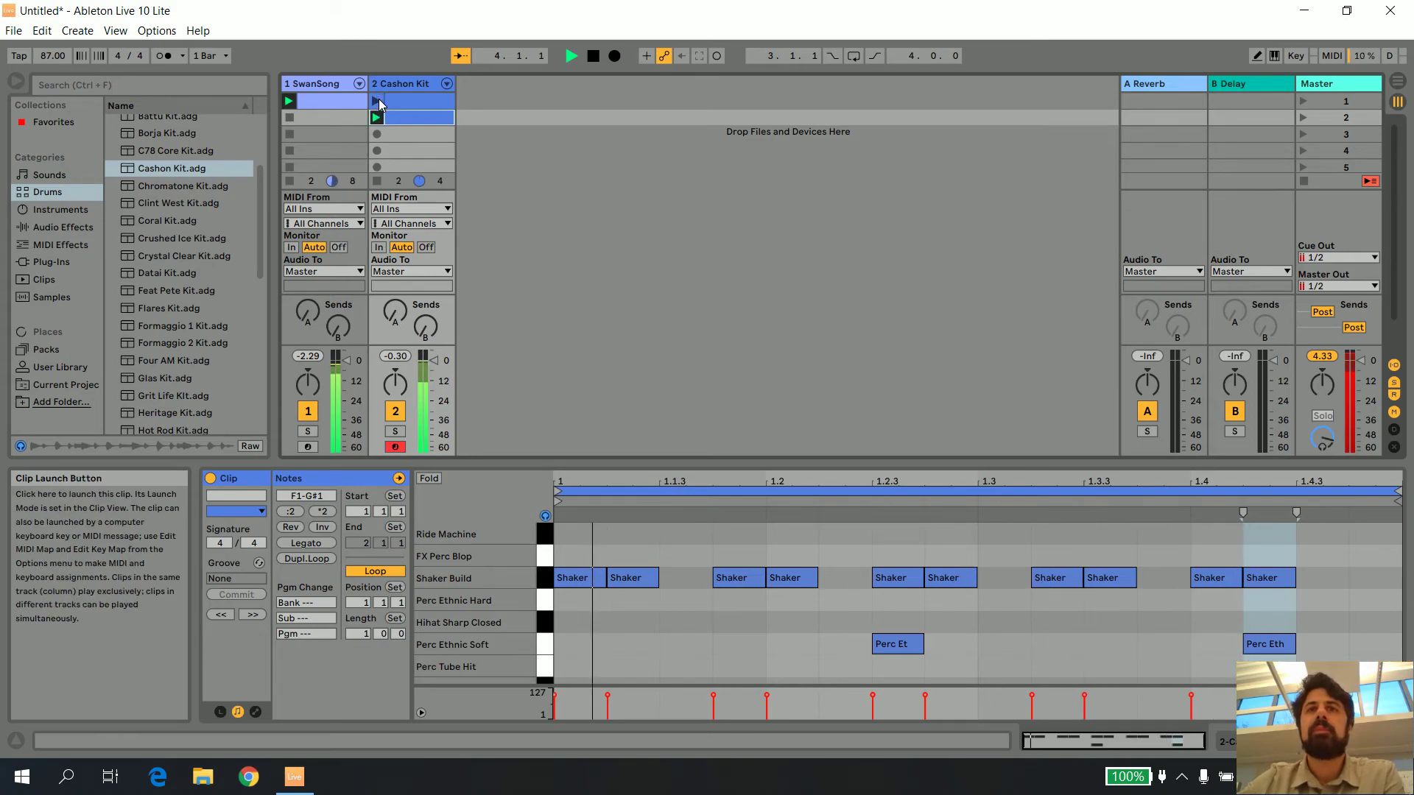
left_click(378, 100)
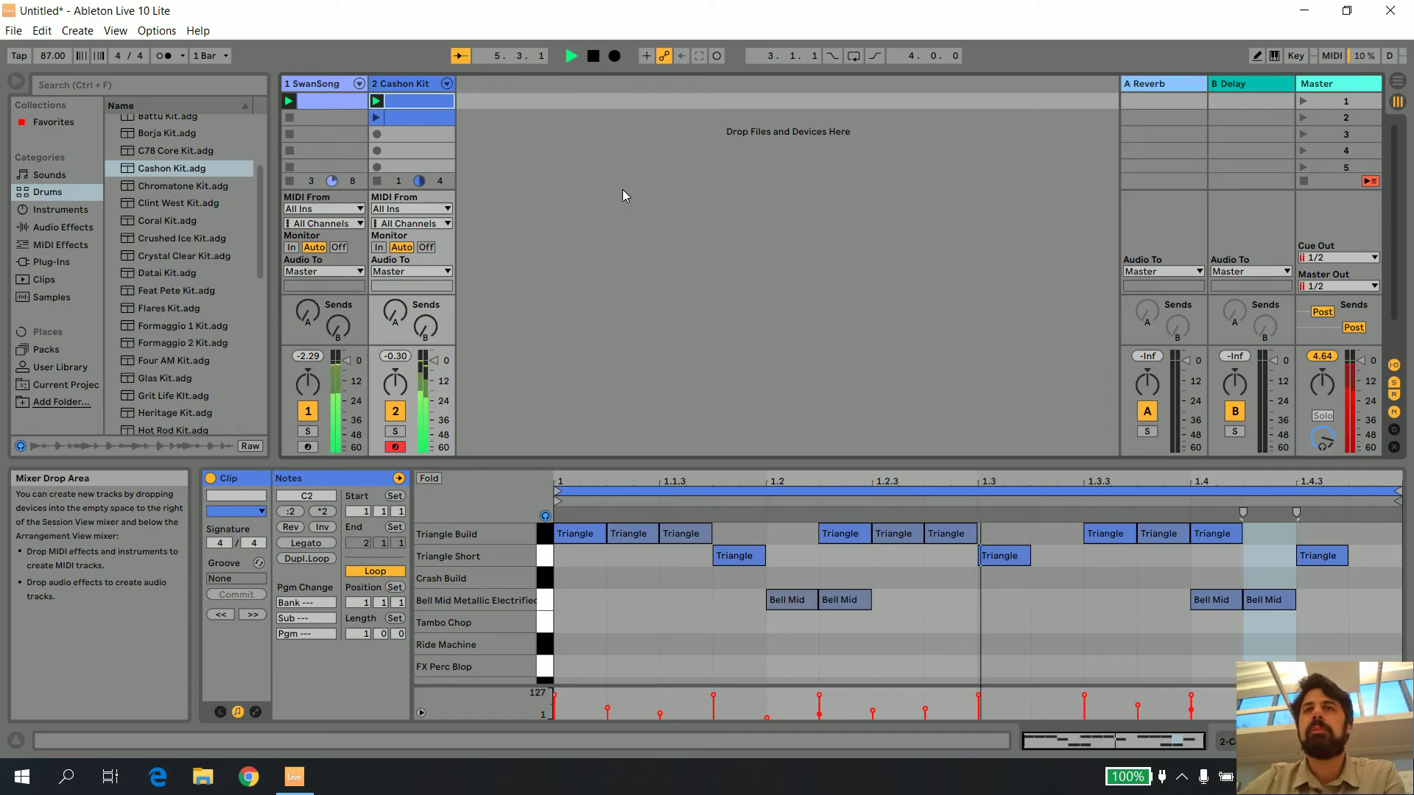
left_click(376, 118)
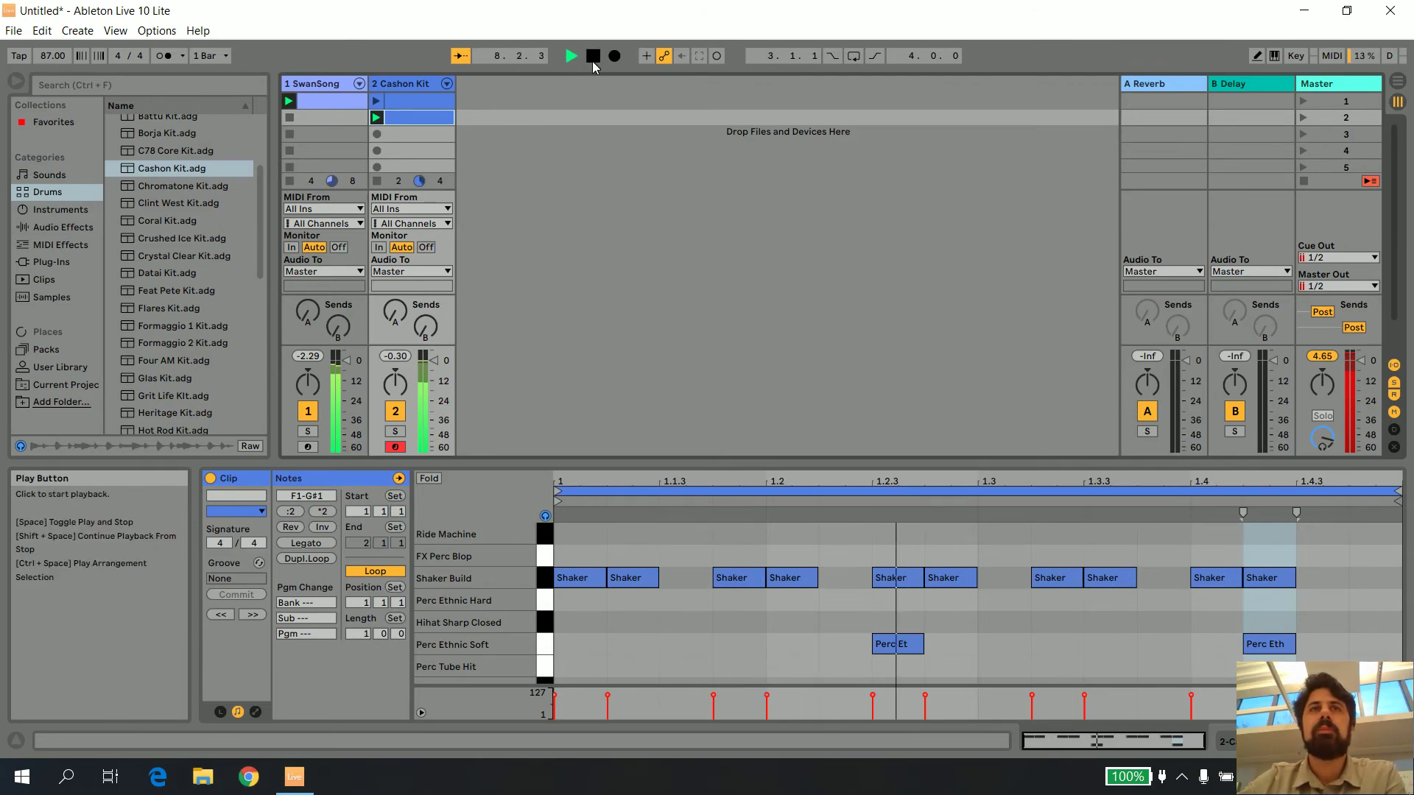
left_click(376, 101)
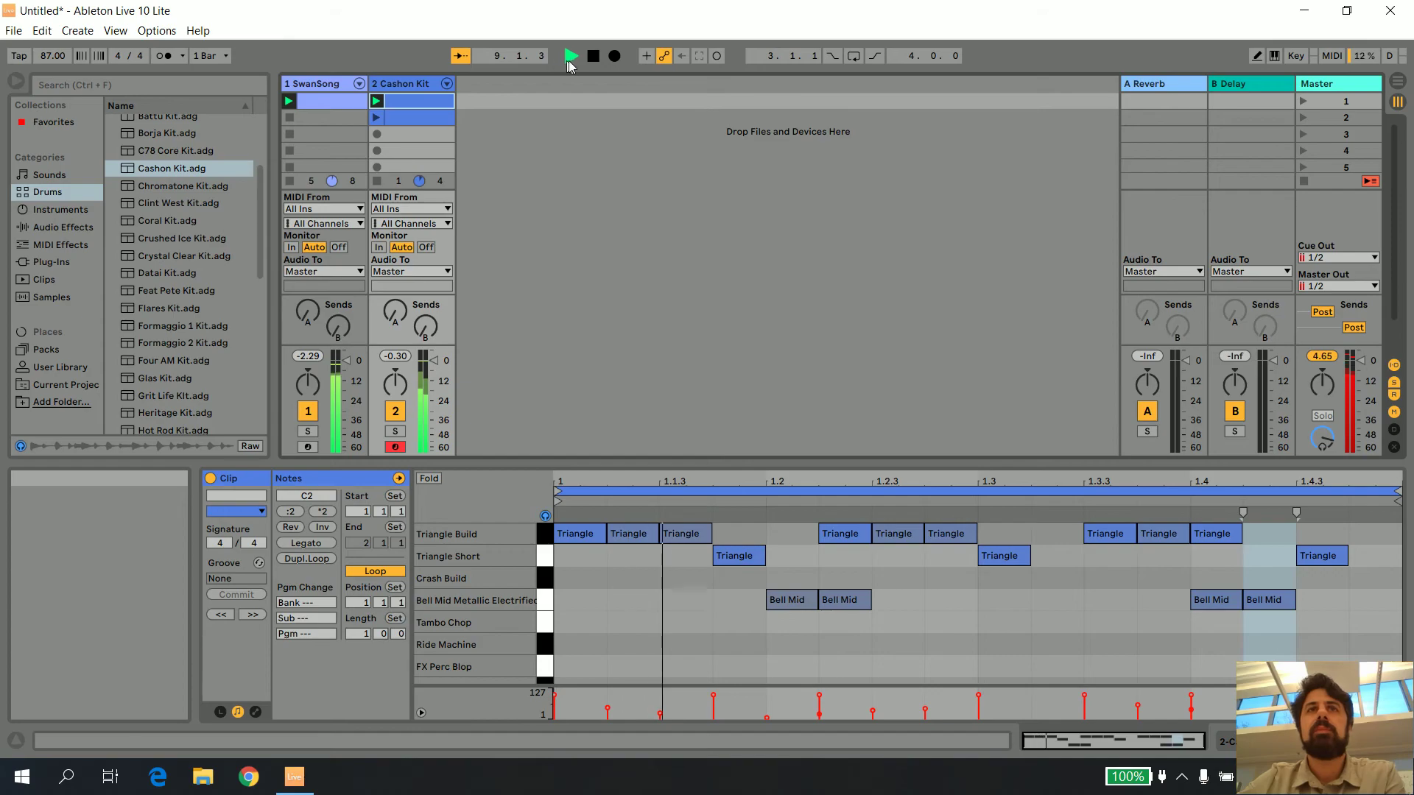
left_click(593, 56)
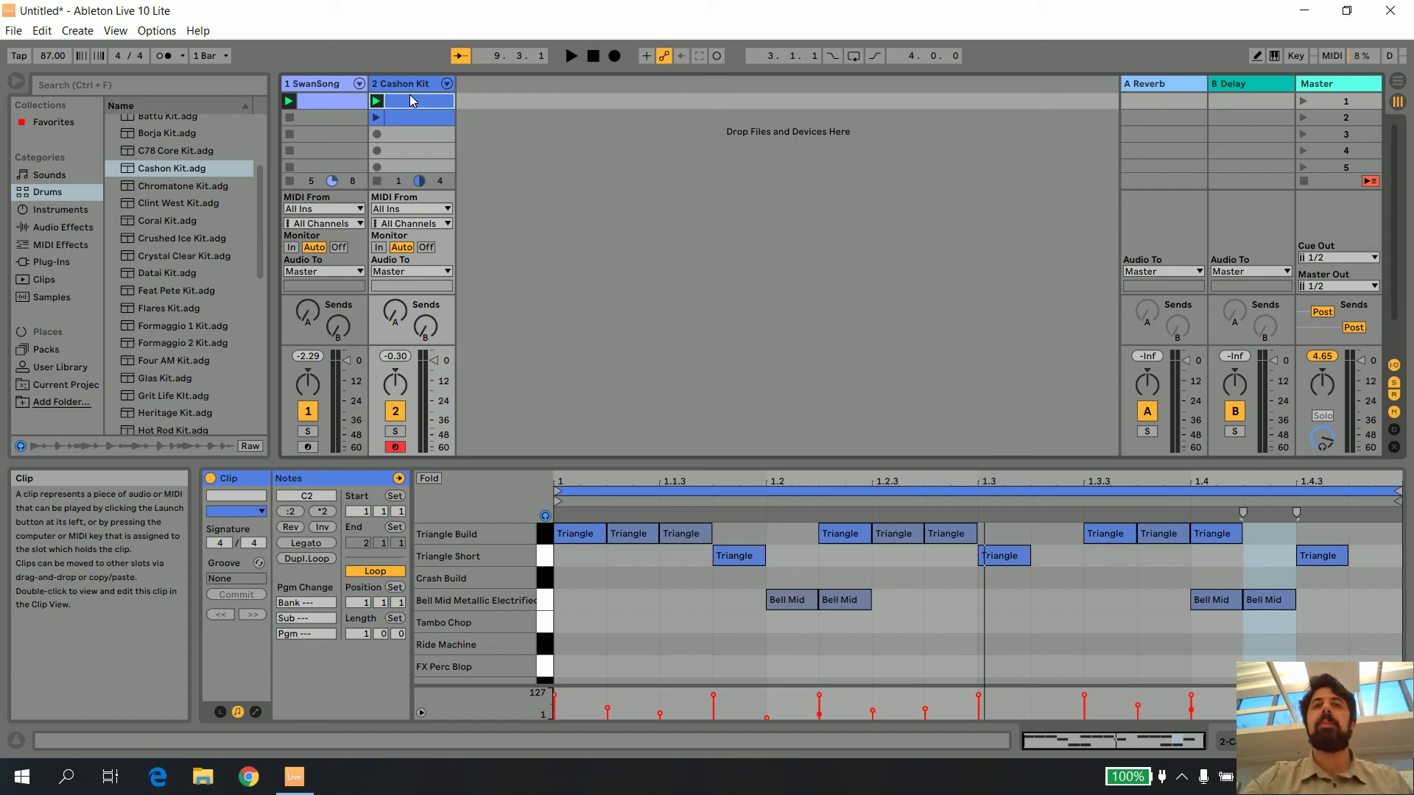
Review the notes of the SwanSong clip and both Cashon Kit clips, and select the empty third Cashon Kit slot
left_click(340, 100)
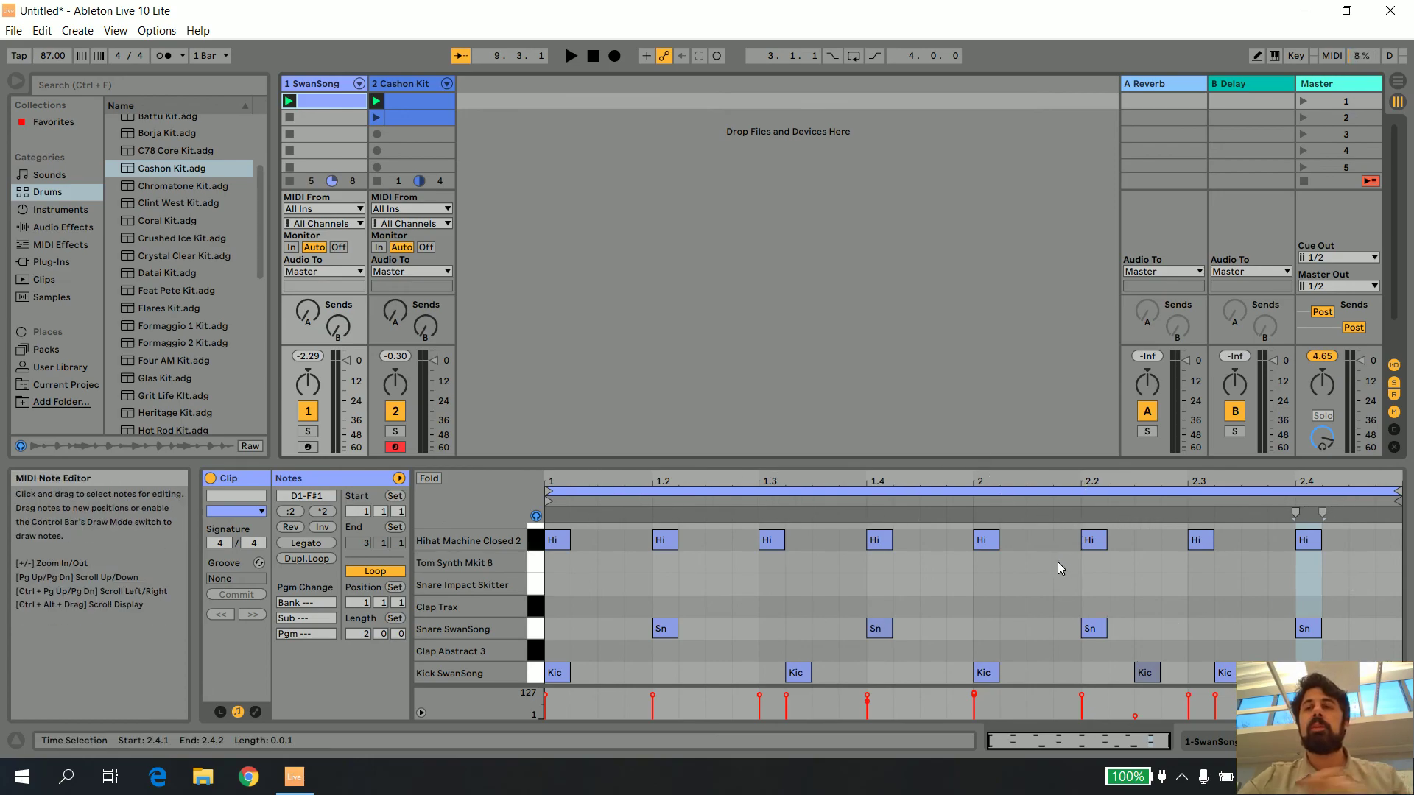
left_click(438, 118)
left_click(437, 100)
left_click(435, 120)
left_click(435, 103)
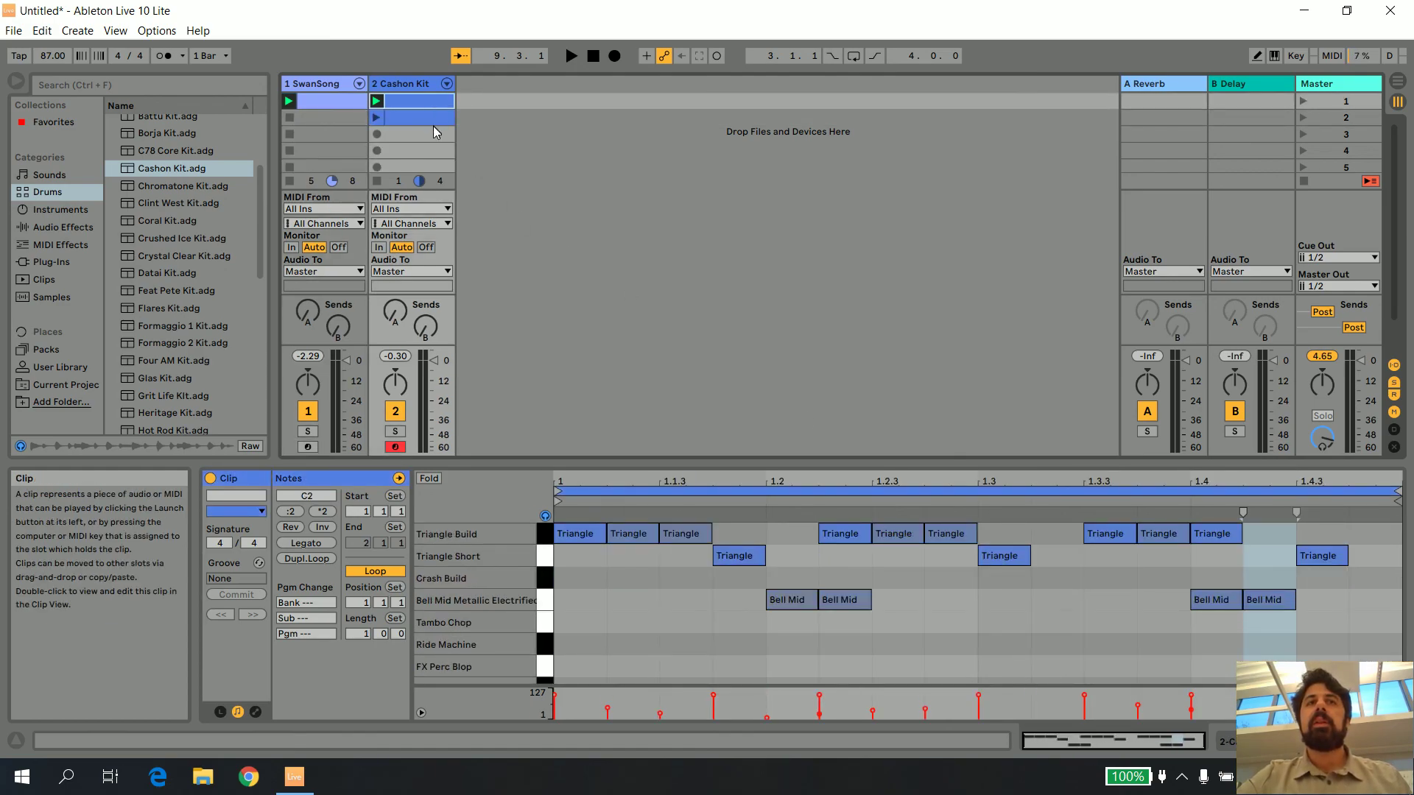
left_click(435, 134)
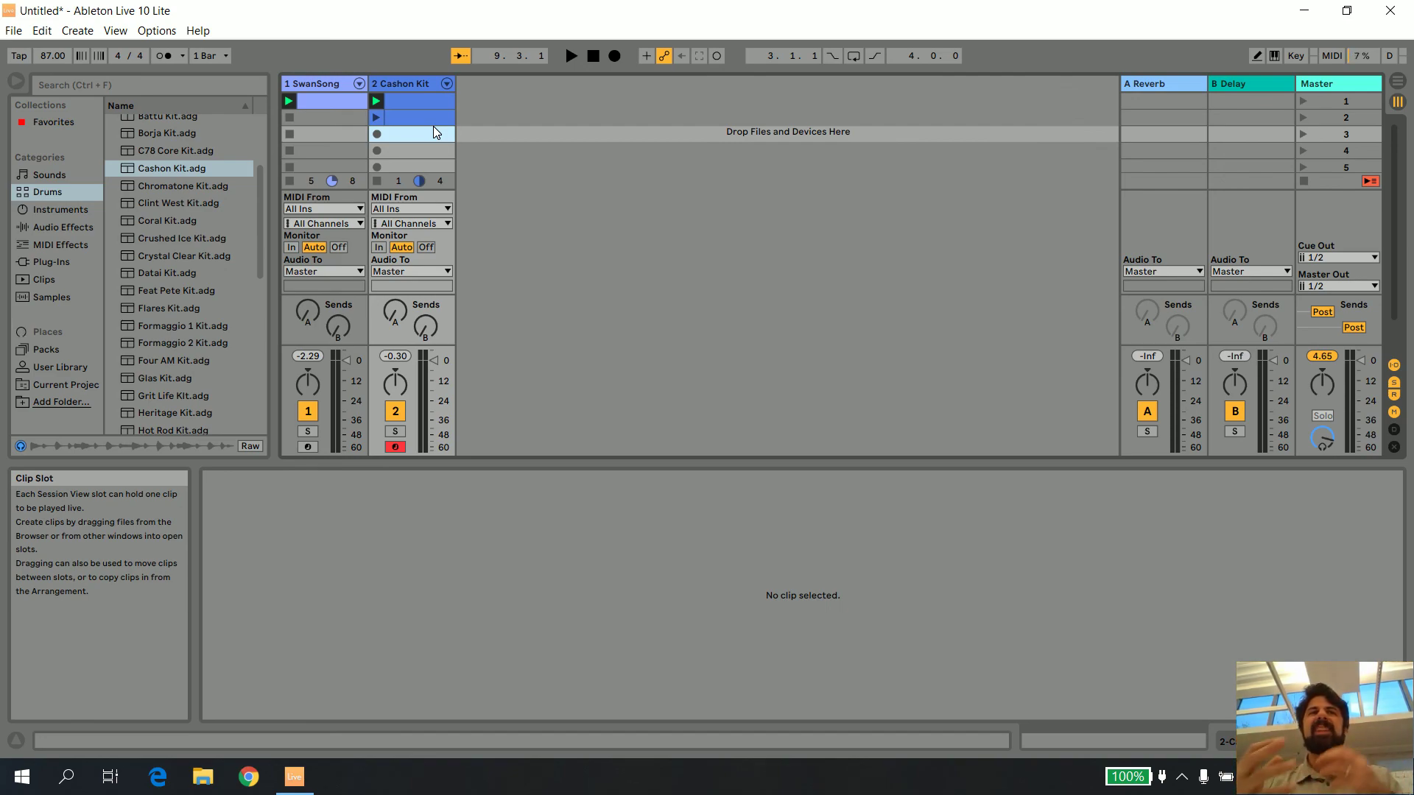